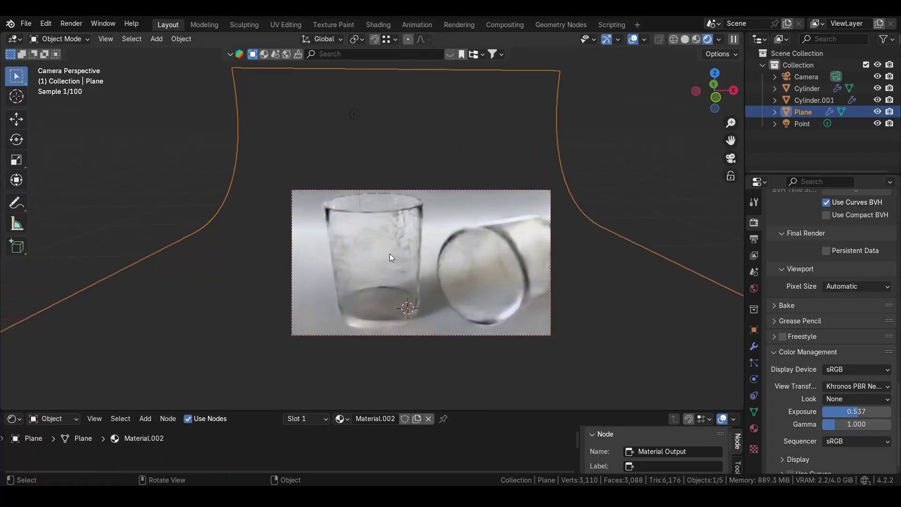
click(382, 234)
middle_drag(382, 234, 291, 254)
key(shift+alt+z)
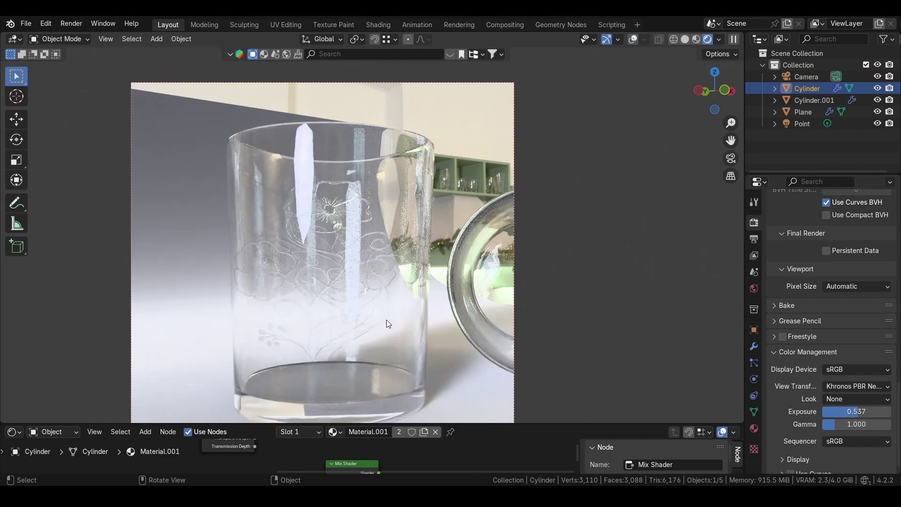
key(KP_0)
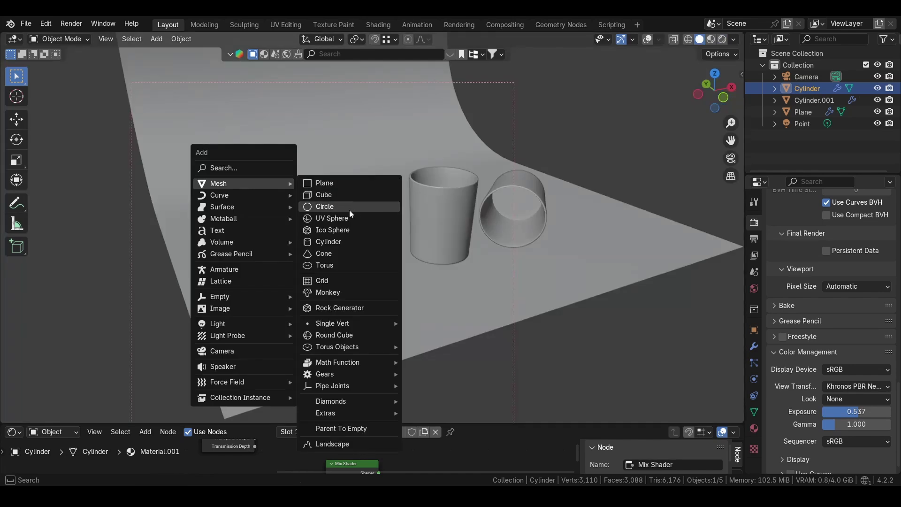
Add a mesh circle and move it clear of the backdrop and the existing glasses.
click(349, 208)
key(g)
key(z)
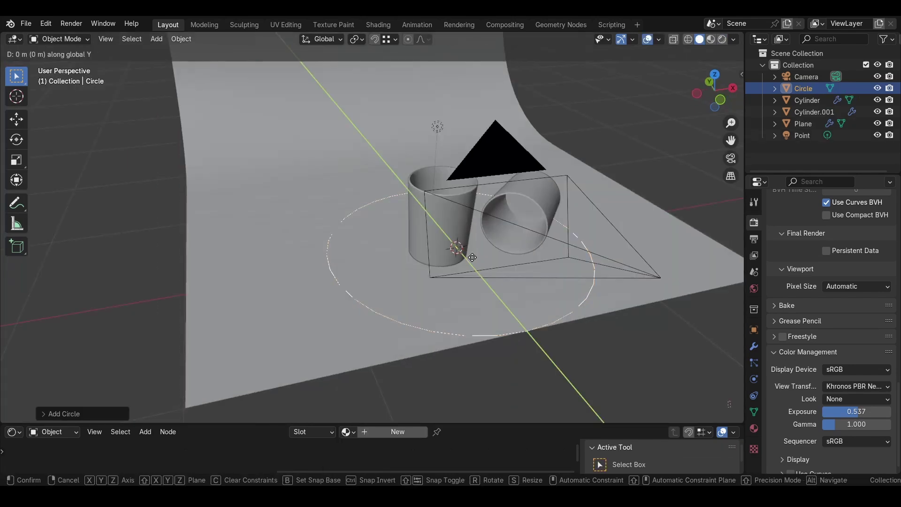
click(736, 347)
key(KP_Decimal)
key(g)
key(z)
click(334, 221)
Scale the circle down to form the base outline of a glass.
middle_drag(333, 222, 348, 241)
key(s)
click(384, 245)
Extrude all of the circle's vertices straight up along Z to form the glass's side wall.
key(Tab)
scroll(385, 244, up, 3)
key(e)
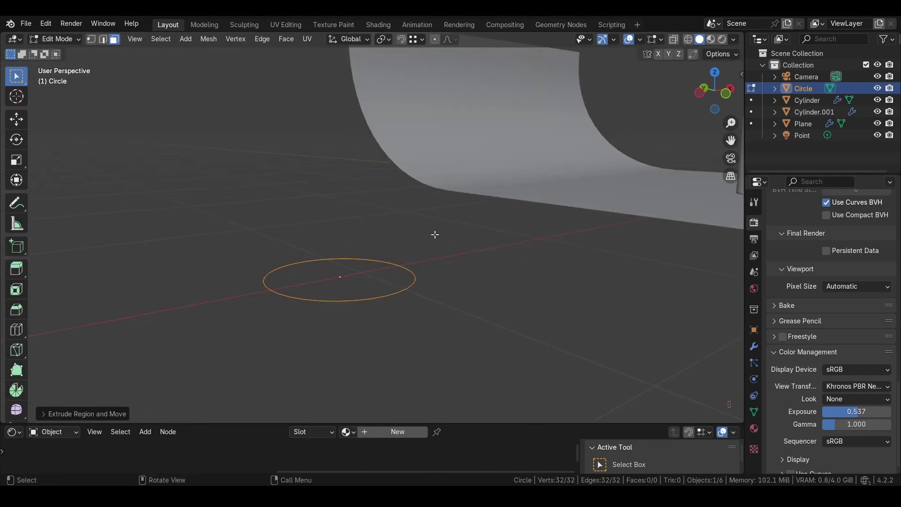
key(1)
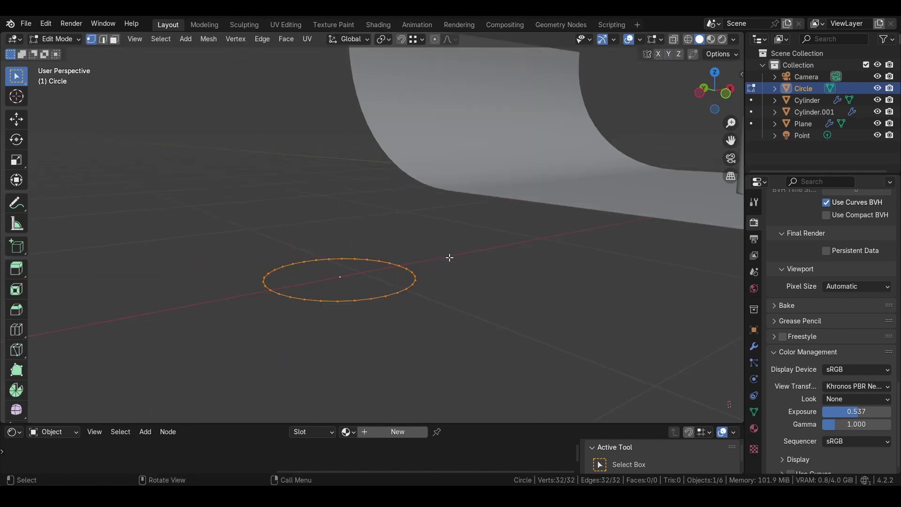
key(g)
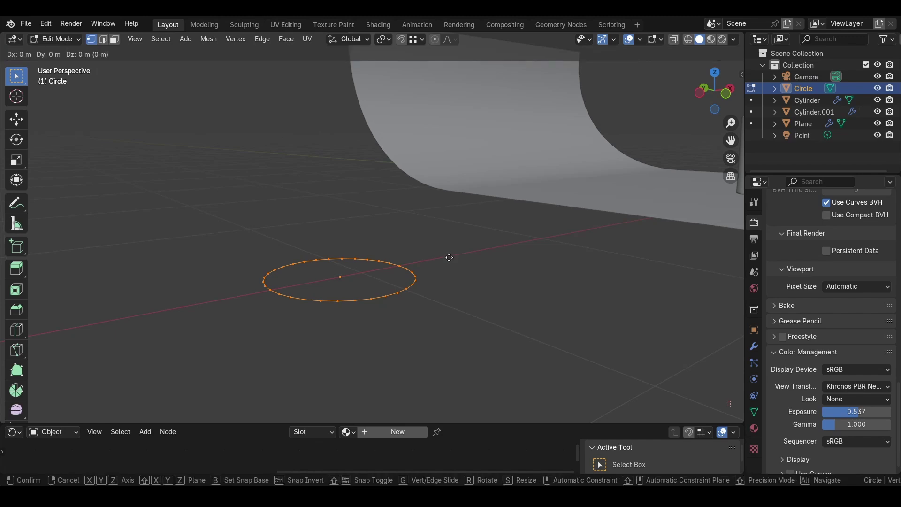
key(z)
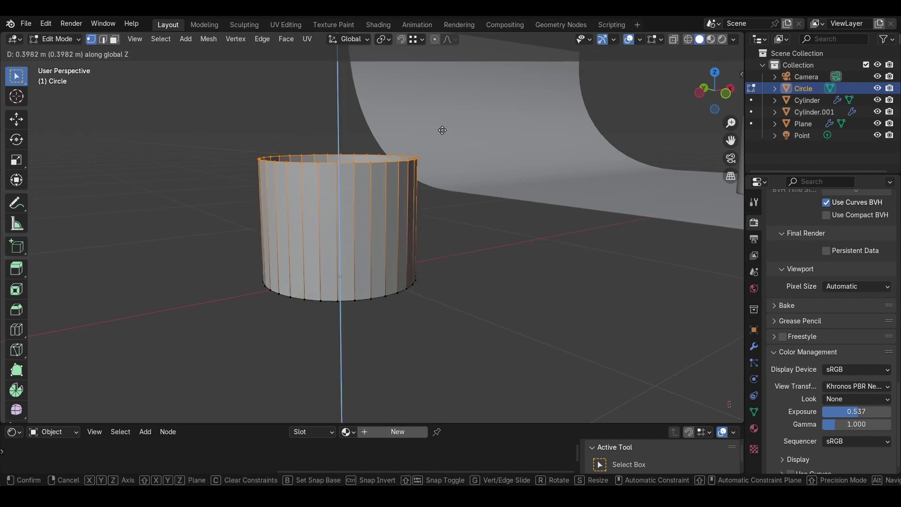
click(439, 106)
Scale the top rim of the wall outward by about 1.08 so the glass tapers toward its base.
middle_drag(439, 107, 463, 178)
key(s)
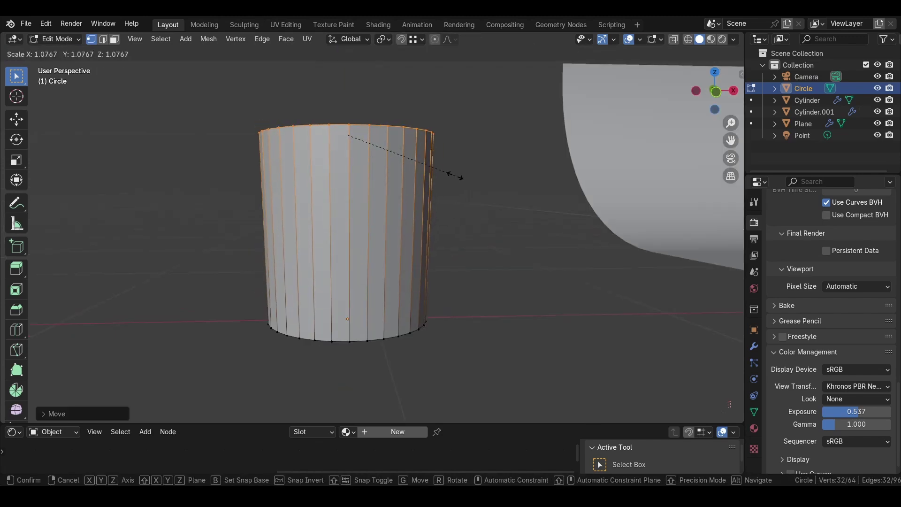
click(455, 177)
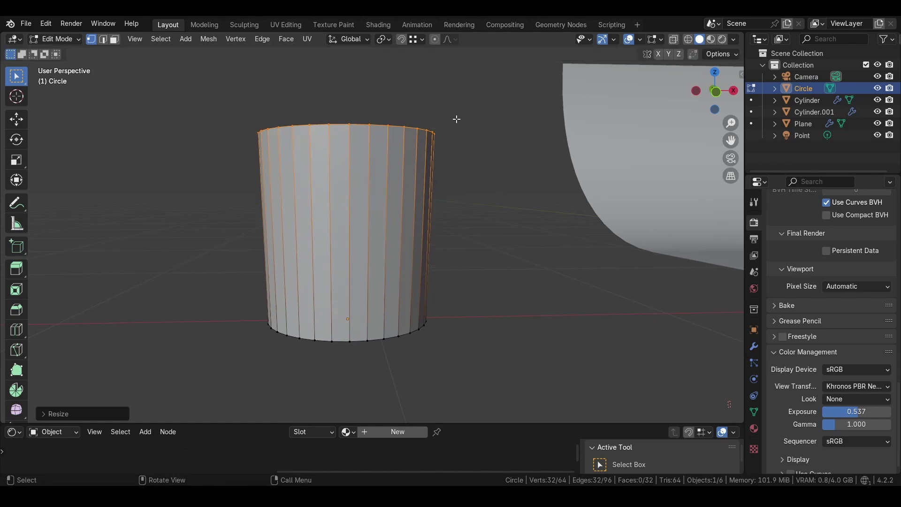
middle_drag(424, 162, 429, 219)
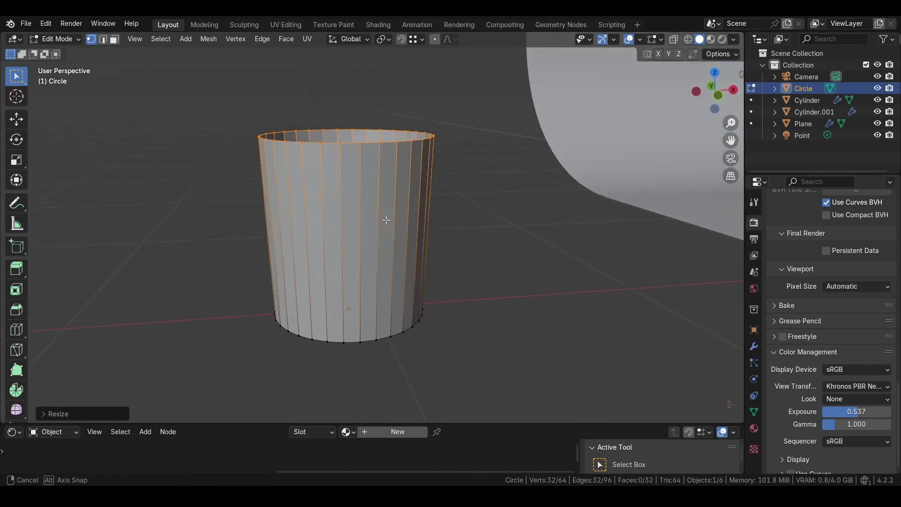
Try adding a horizontal loop cut around the middle of the wall and scaling it outward.
key(ctrl+r)
click(430, 219)
right_click(430, 220)
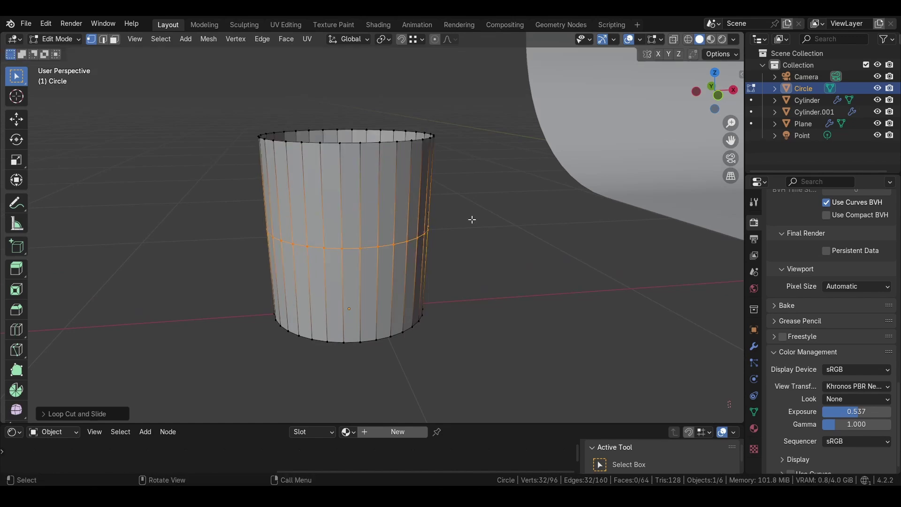
key(s)
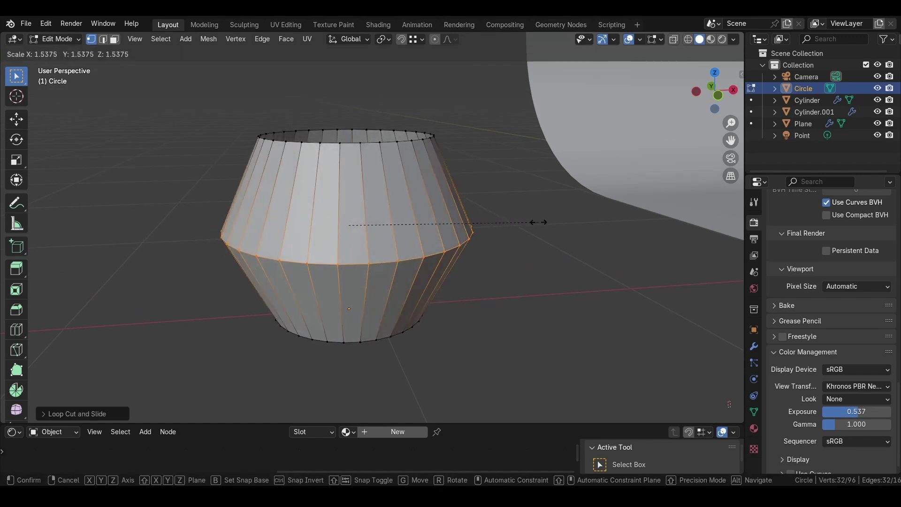
right_click(539, 222)
middle_drag(535, 221, 402, 281)
key(ctrl+z)
Extrude the bottom edge loop a short distance straight down along Z.
key(g)
key(z)
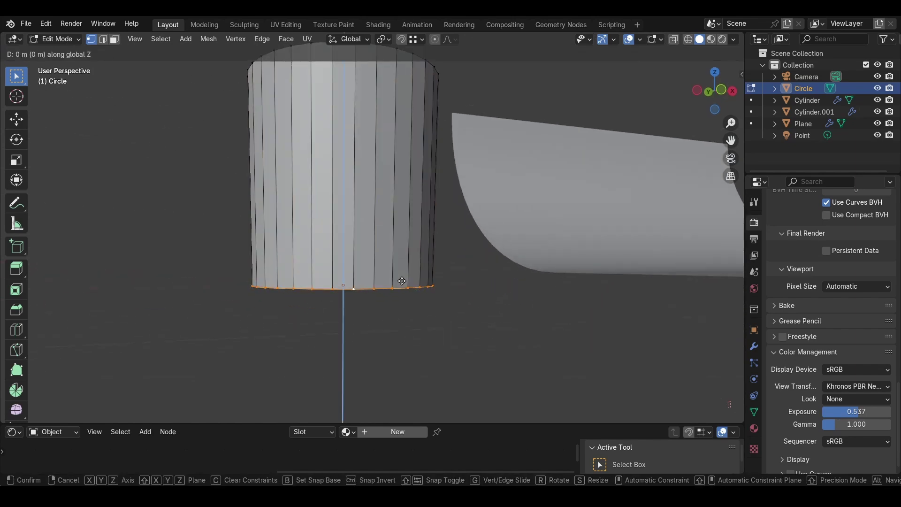
click(401, 297)
Select the top rim loop, widen it by a scale of about 1.02 and leave mesh editing.
key(KP_1)
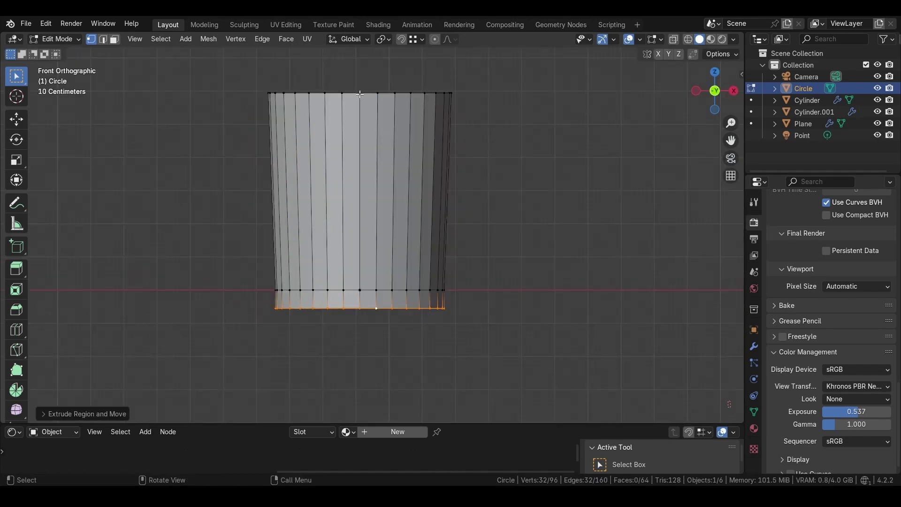
alt+click(397, 92)
middle_drag(376, 99, 375, 164)
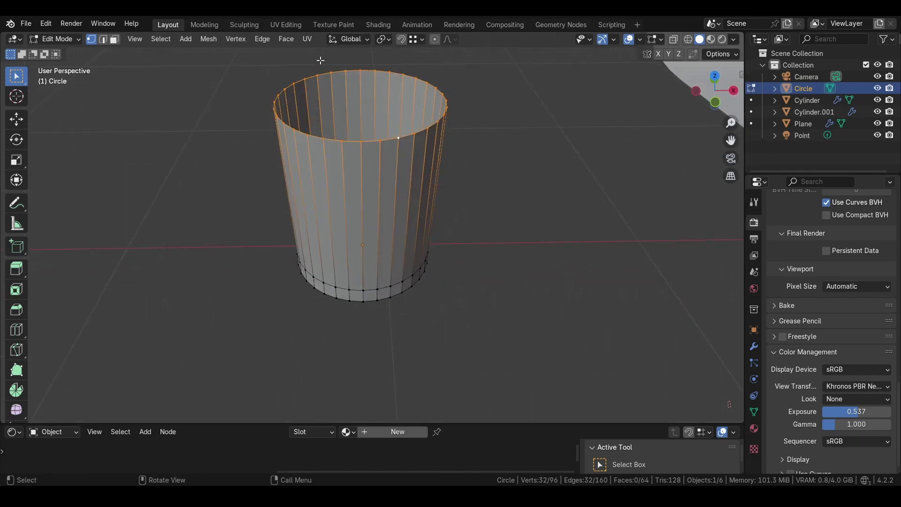
click(715, 102)
key(s)
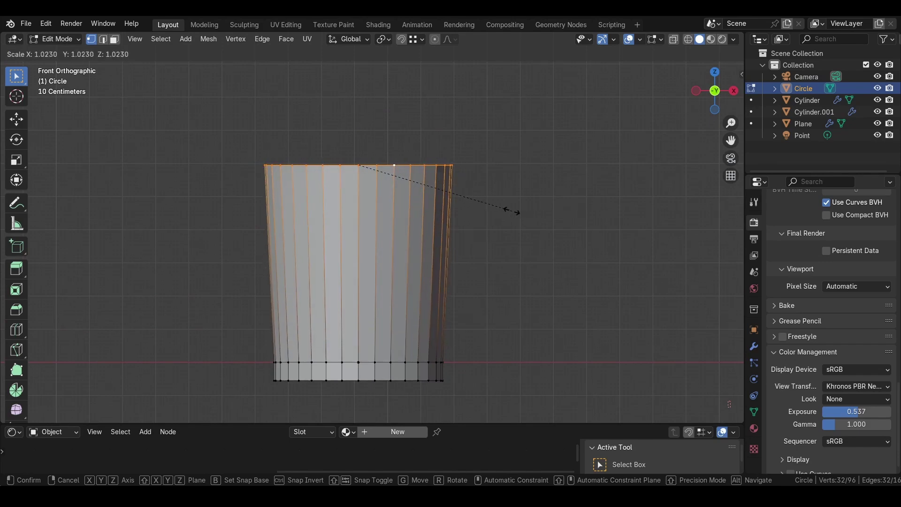
click(517, 214)
key(Tab)
Turn on X-ray and fill the open bottom edge loop of the glass with a face.
key(ctrl+KP_1)
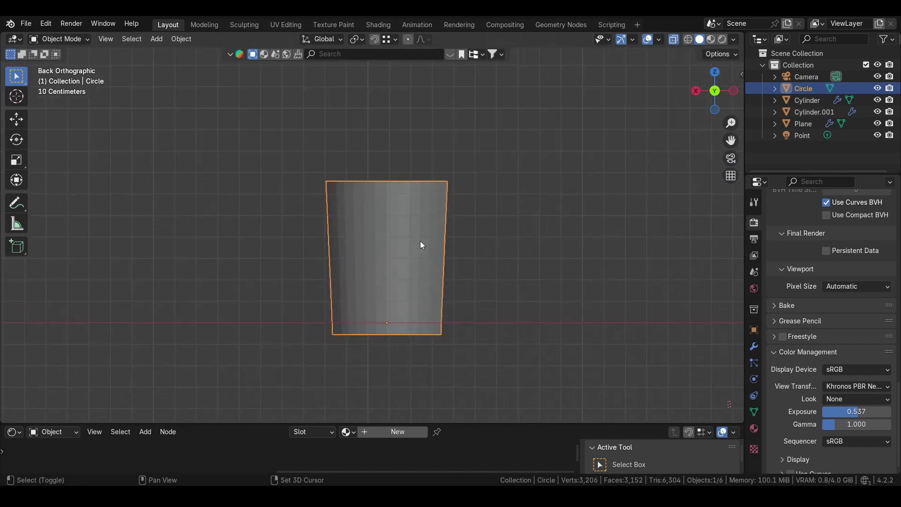
key(Tab)
key(a)
shift+scroll(382, 247, down, 3)
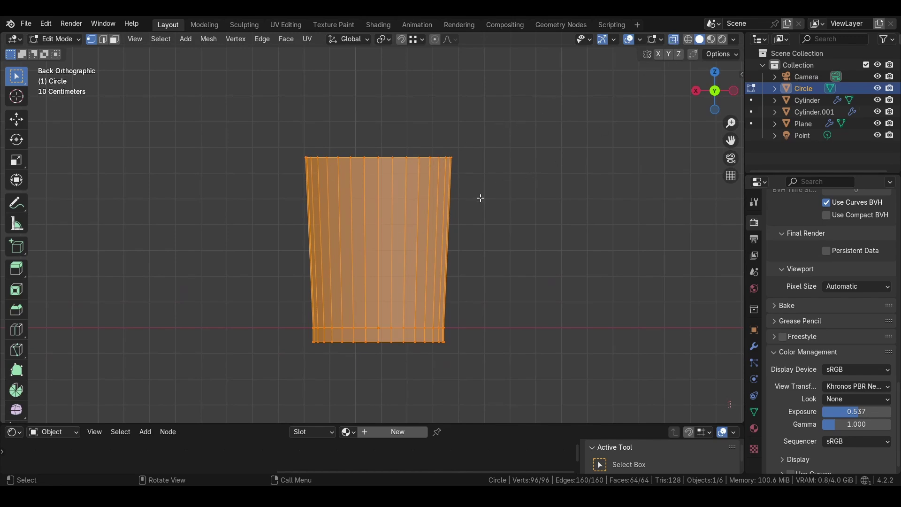
middle_drag(432, 273, 359, 264)
key(2)
key(alt+a)
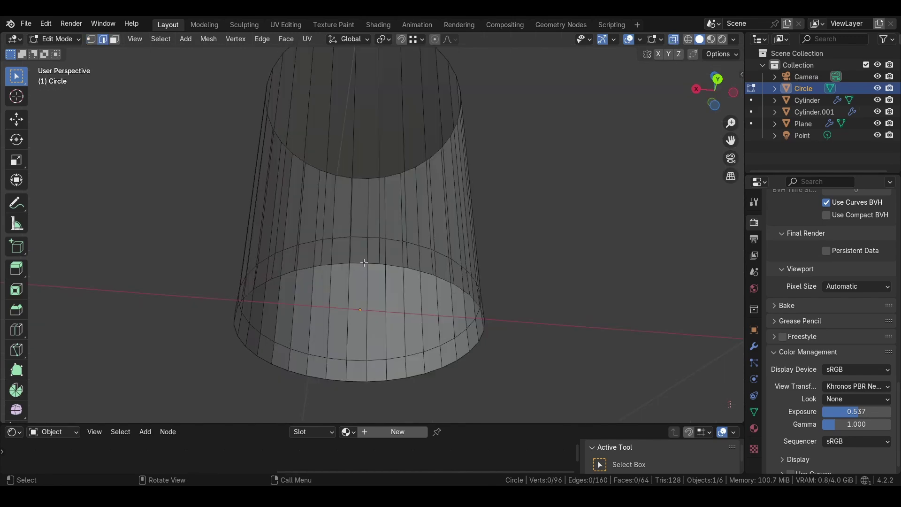
alt+click(387, 267)
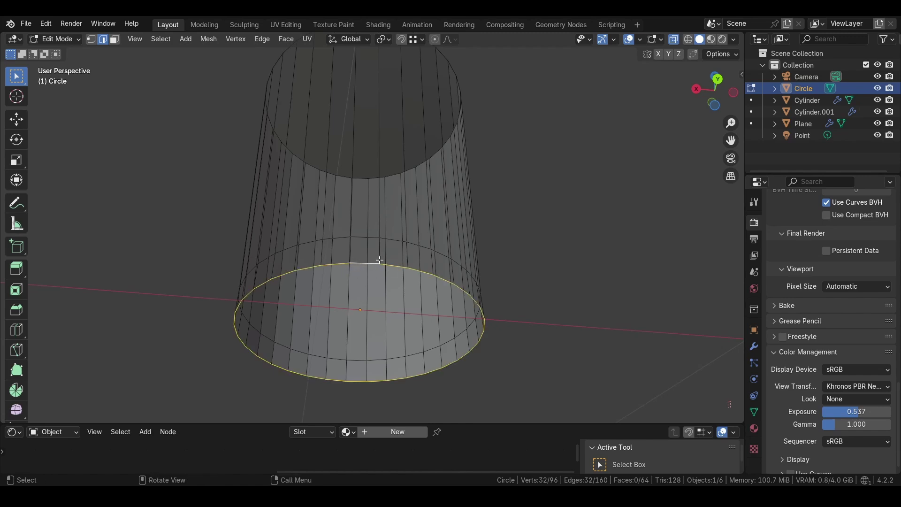
key(f)
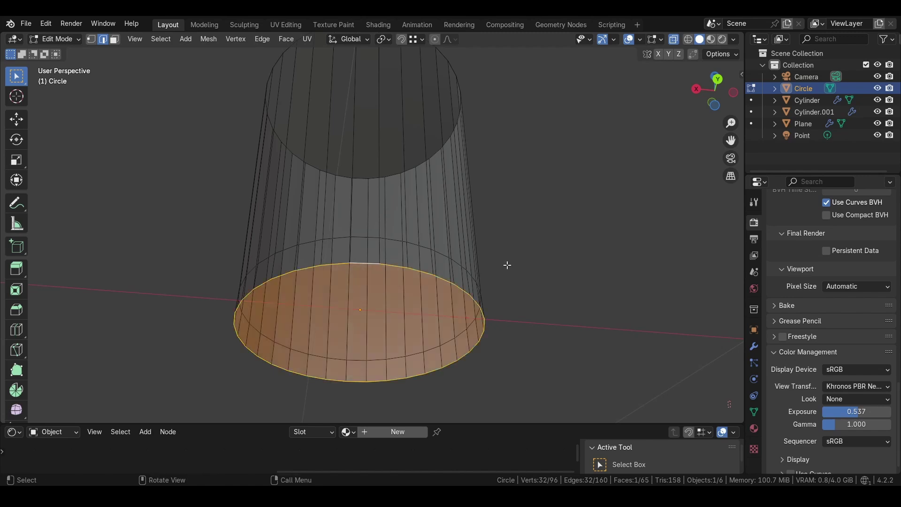
Extrude the entire mesh and scale the copy inward to about 0.92 to create the inner wall.
click(716, 82)
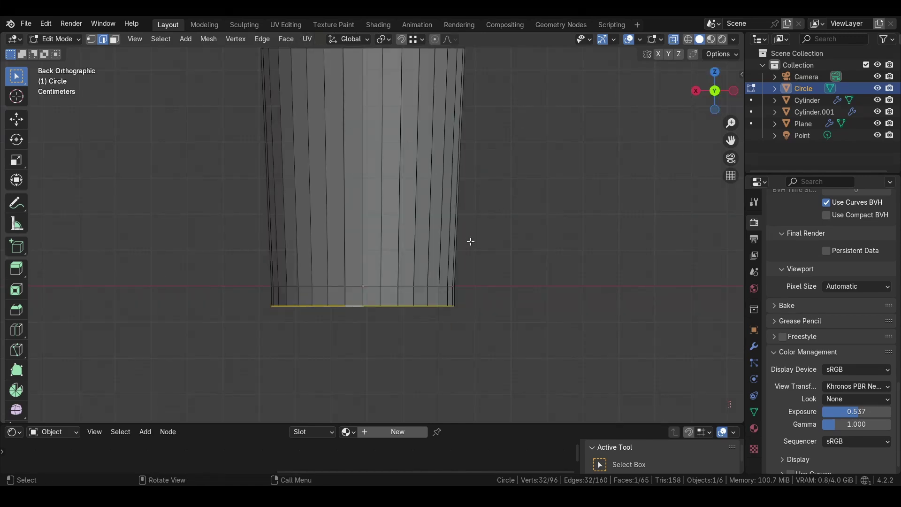
key(a)
shift+scroll(467, 296, up, 5)
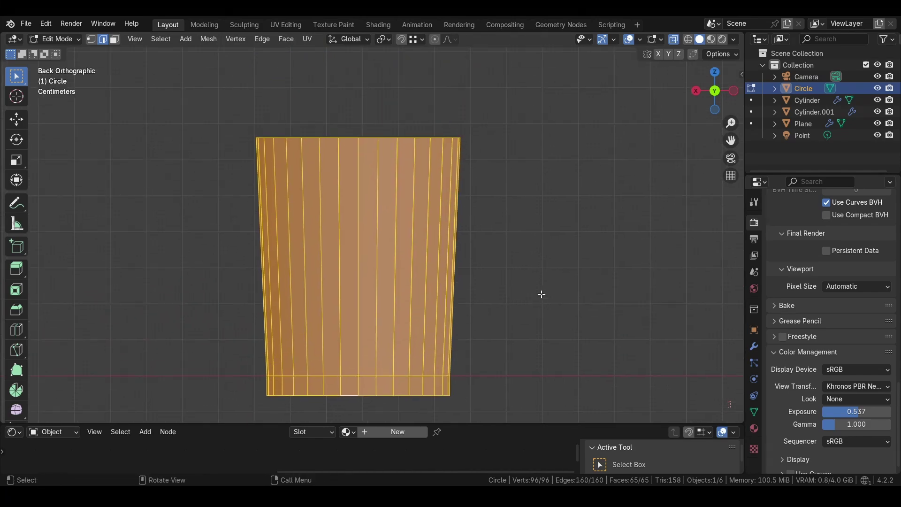
key(e)
key(s)
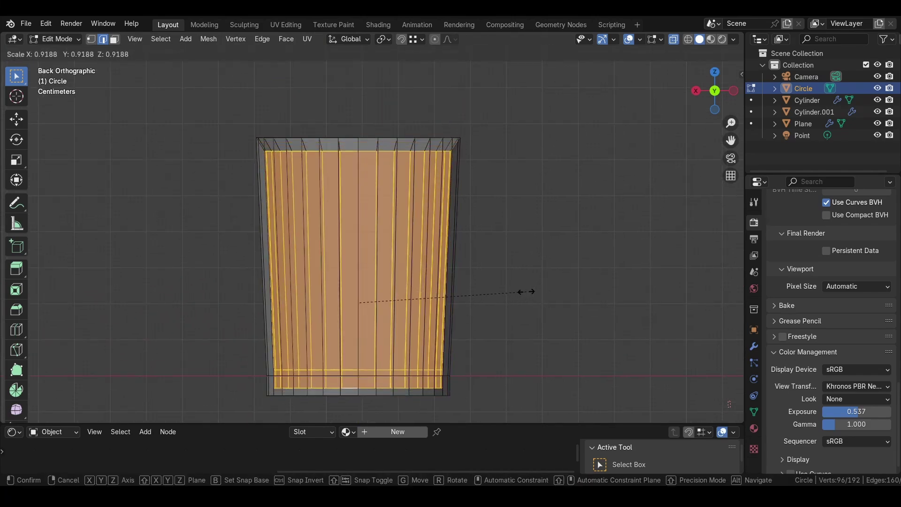
click(525, 292)
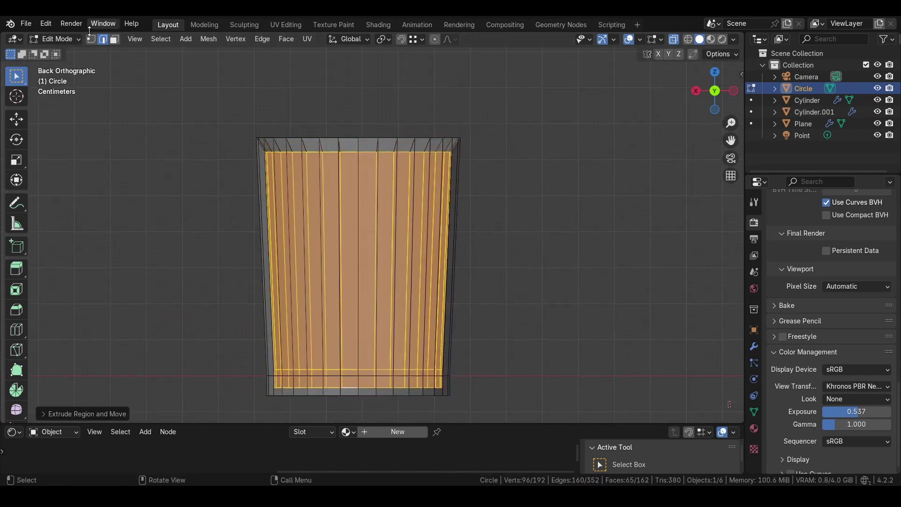
Move the inner wall's top edge loop up along Z until it is nearly level with the outer rim.
alt+click(343, 152)
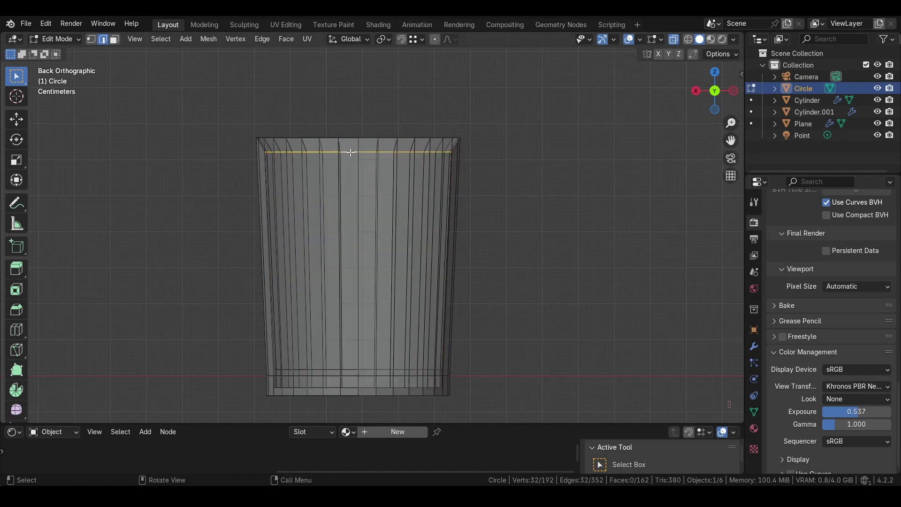
middle_drag(354, 152, 460, 170)
click(413, 40)
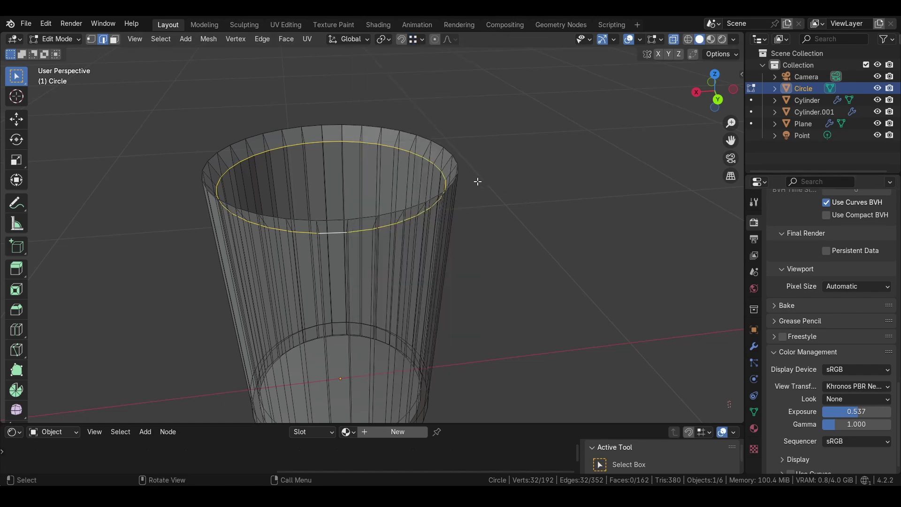
key(g)
key(z)
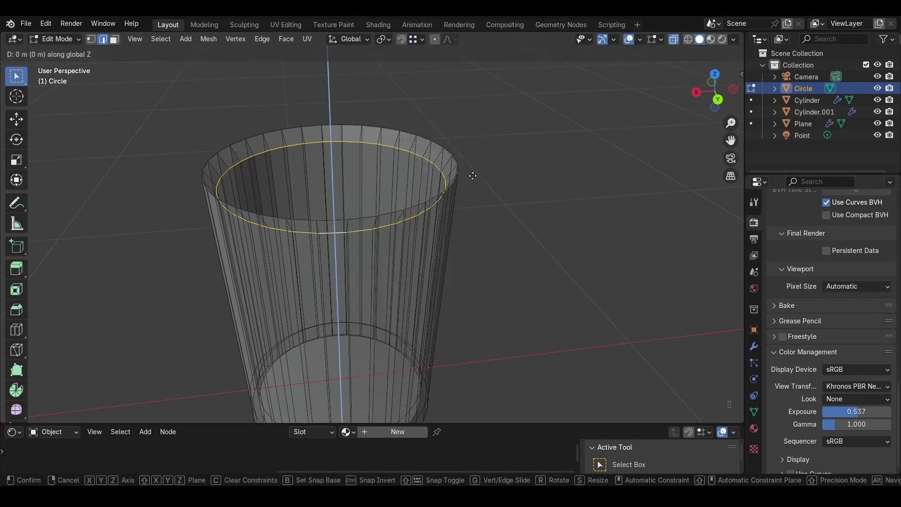
click(460, 168)
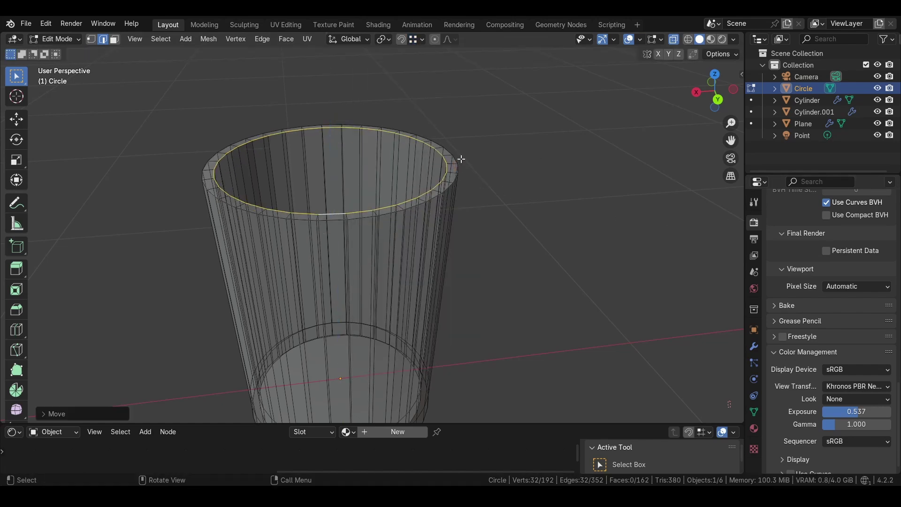
middle_drag(455, 177, 385, 216)
scroll(413, 183, down, 3)
key(Tab)
scroll(368, 289, up, 4)
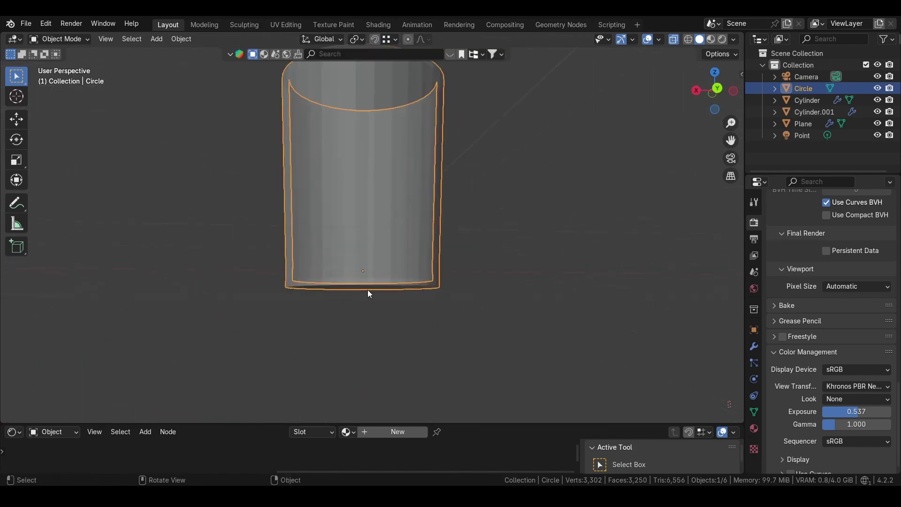
middle_drag(367, 290, 221, 296)
scroll(379, 207, down, 3)
scroll(373, 307, up, 3)
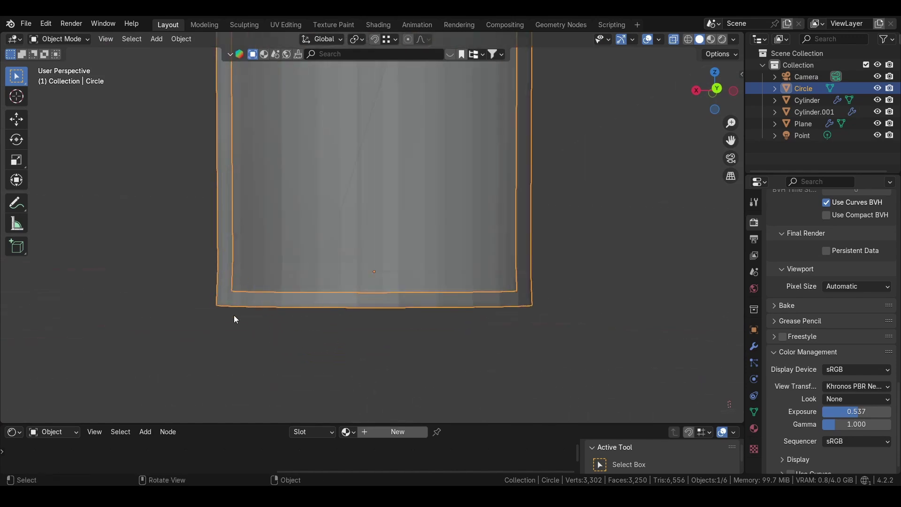
key(Tab)
alt+click(321, 291)
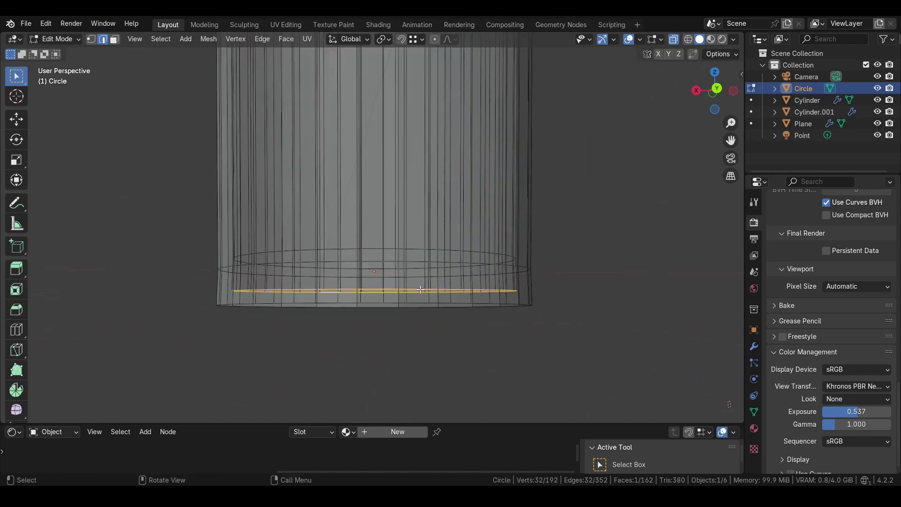
key(g)
key(z)
key(Escape)
key(ctrl+z)
Turn off X-ray and enable the Face Orientation overlay to check the glass's normals.
middle_drag(421, 289, 513, 196)
scroll(276, 244, down, 6)
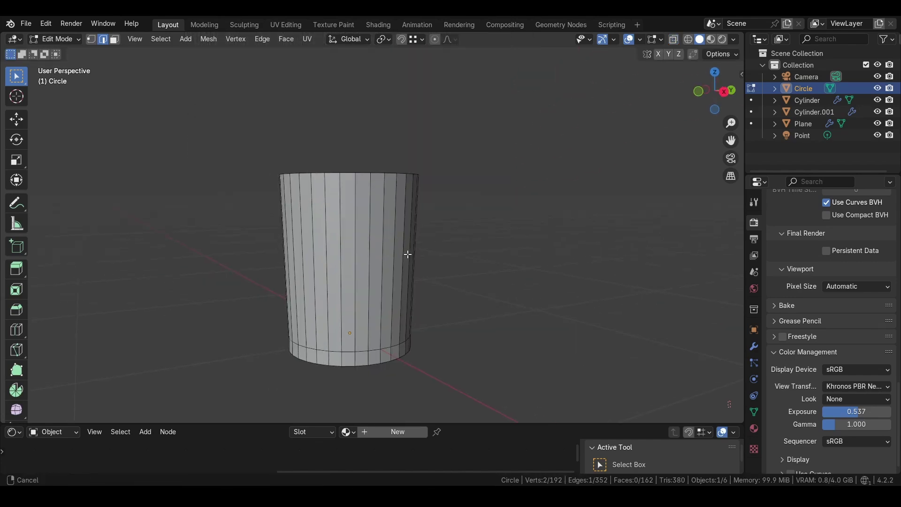
middle_drag(361, 245, 562, 97)
click(641, 40)
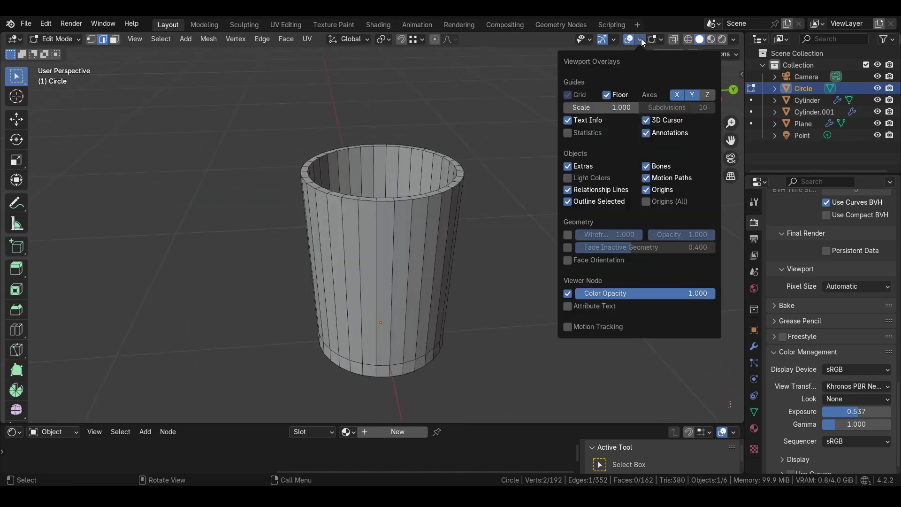
click(571, 261)
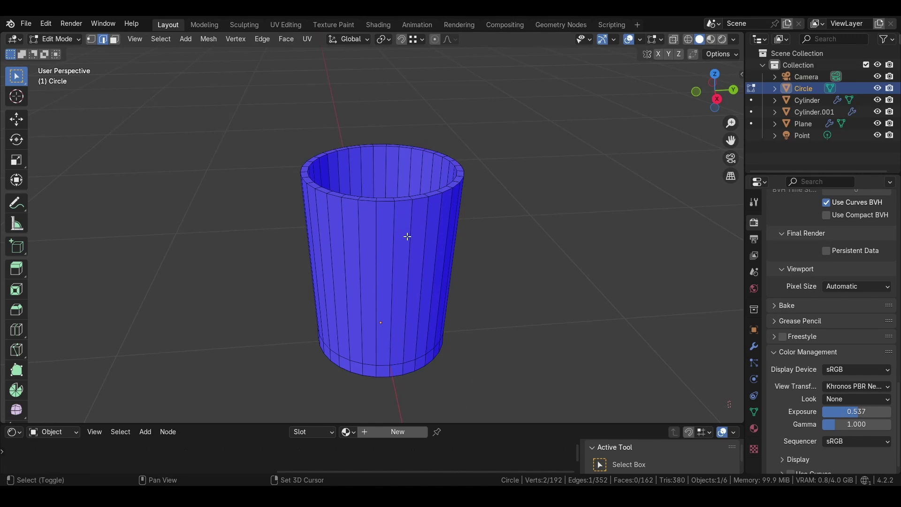
Flip the normal of one outer wall face and inspect its face orientation in Object Mode.
click(399, 236)
click(114, 39)
click(399, 259)
key(alt+n)
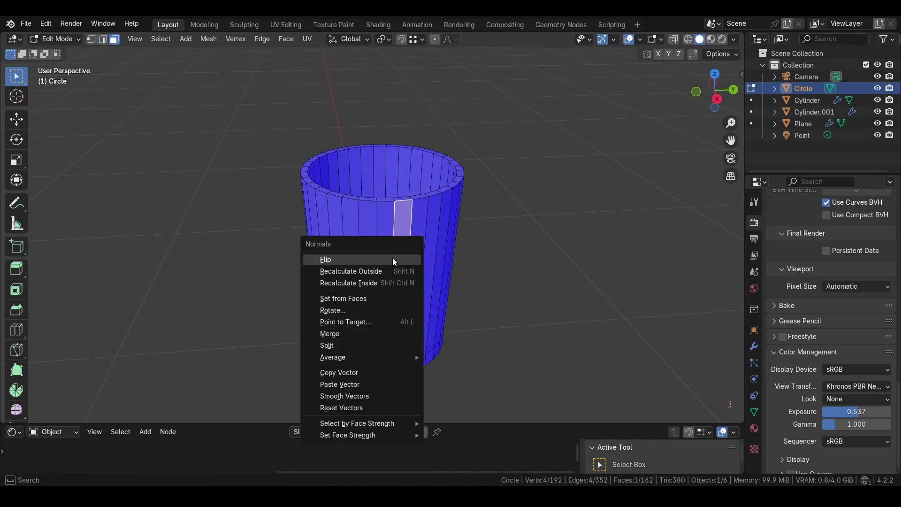
click(387, 259)
key(Tab)
middle_drag(410, 266, 460, 164)
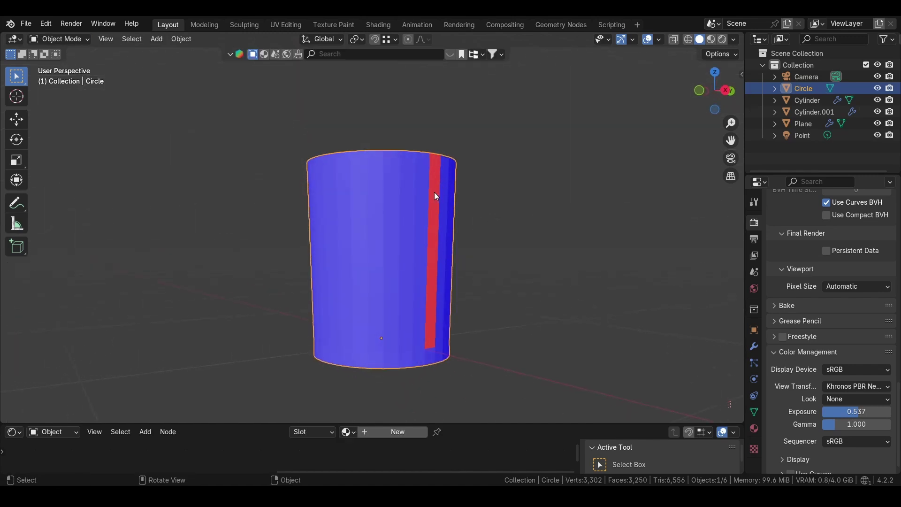
middle_drag(436, 196, 402, 246)
Flip the same wall face's normal back and return to Object Mode.
key(Tab)
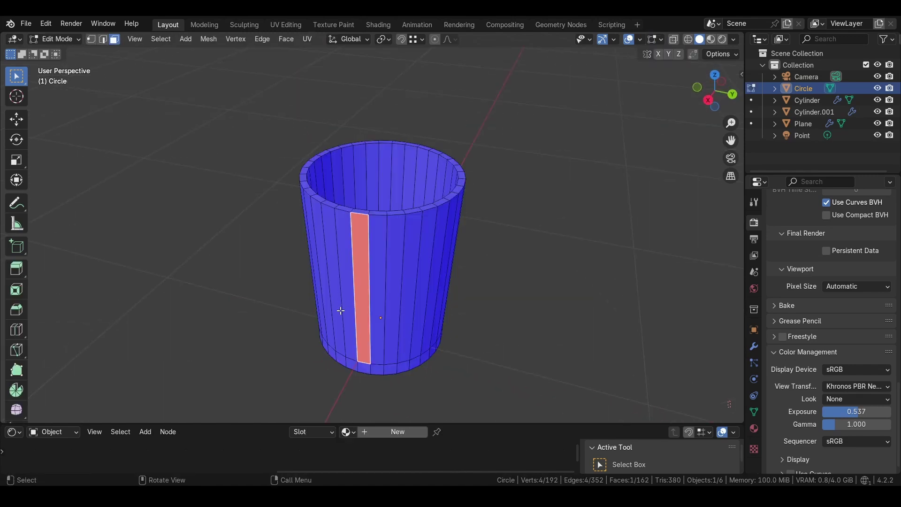
key(alt+n)
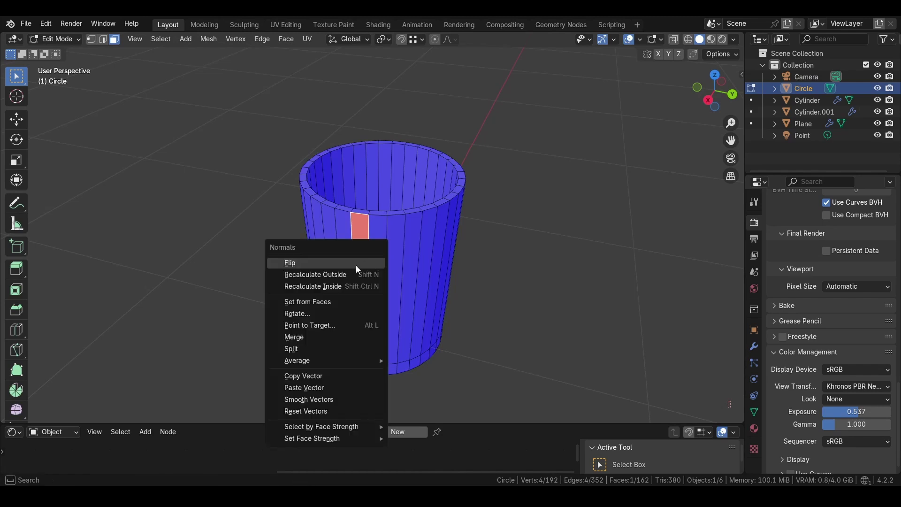
click(352, 263)
key(Tab)
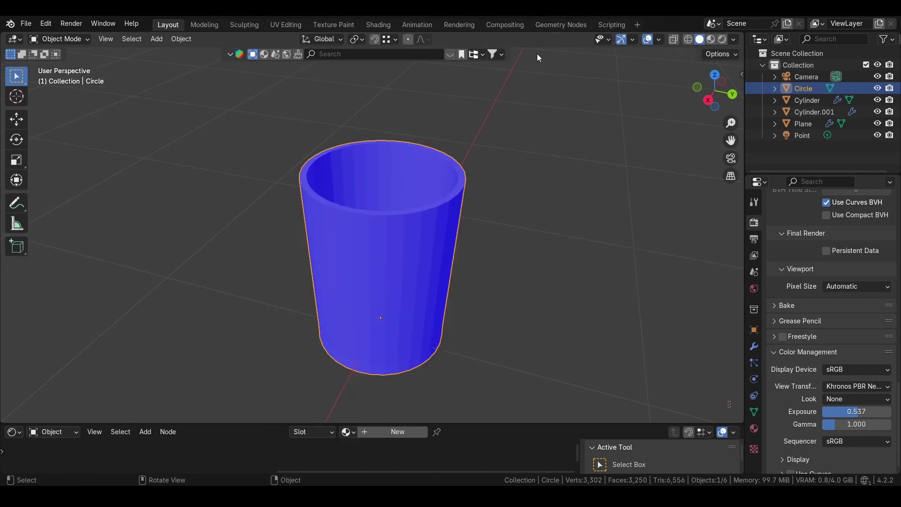
Turn off the Face Orientation overlay and apply Shade Auto Smooth to the glass.
click(659, 40)
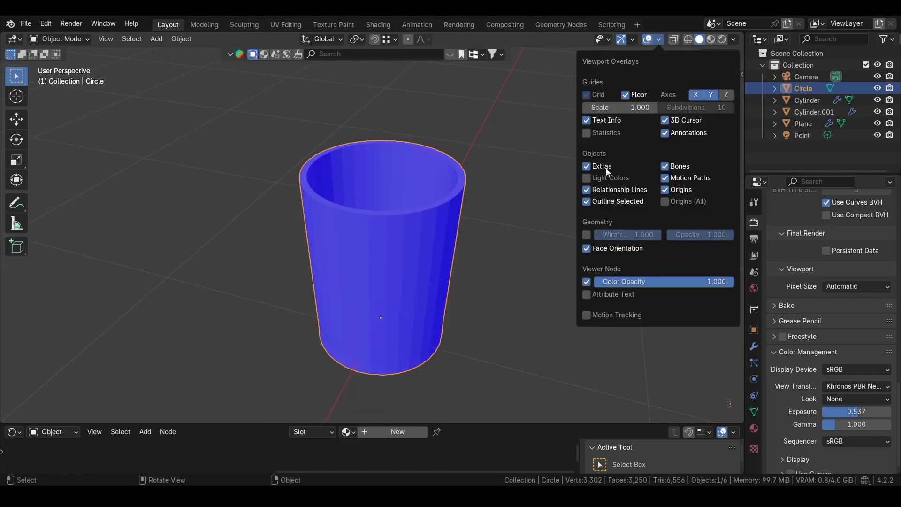
click(587, 248)
middle_drag(334, 288, 481, 171)
right_click(398, 215)
click(360, 216)
Enter Edit Mode on the glass to work on its top rim.
scroll(432, 245, up, 4)
scroll(493, 141, up, 4)
key(Tab)
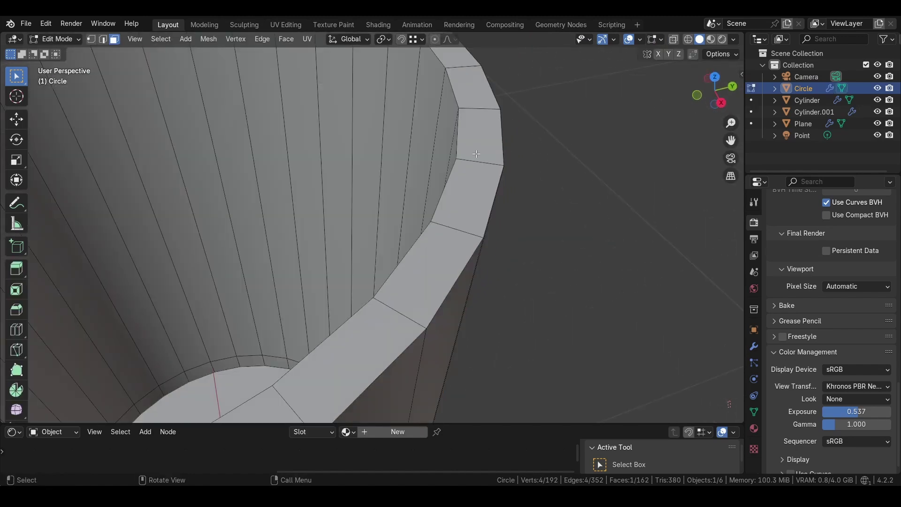
key(ctrl+r)
click(478, 148)
right_click(478, 149)
middle_drag(478, 148, 474, 171)
key(ctrl+z)
Add a centred loop cut around the glass's flat top rim and raise it slightly along Z.
key(ctrl+r)
click(464, 175)
right_click(464, 174)
key(g)
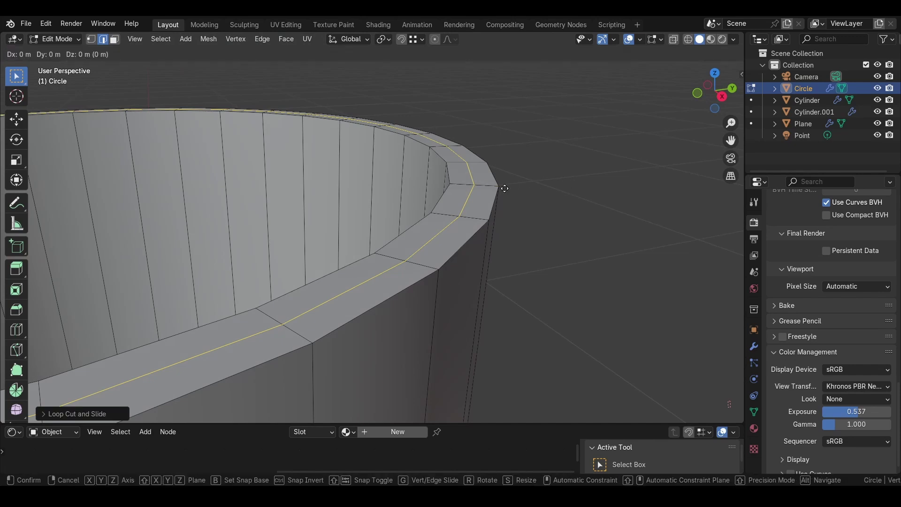
key(z)
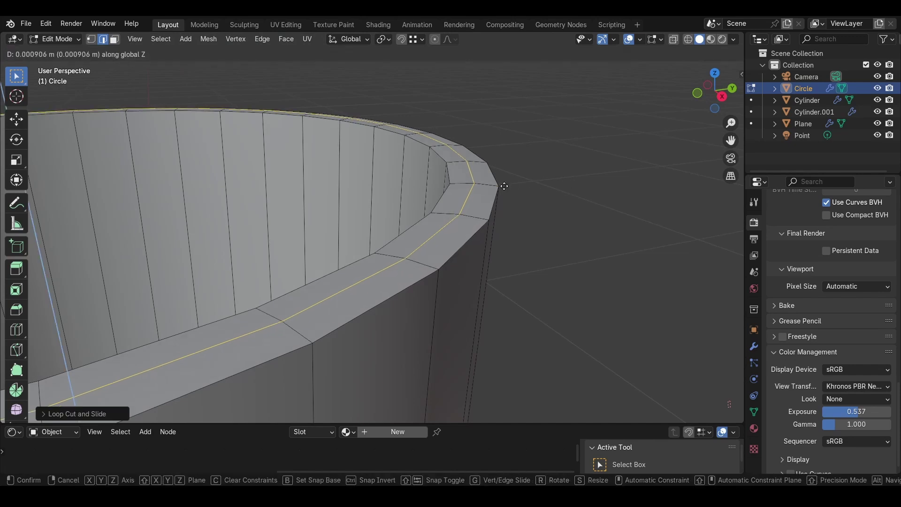
click(505, 181)
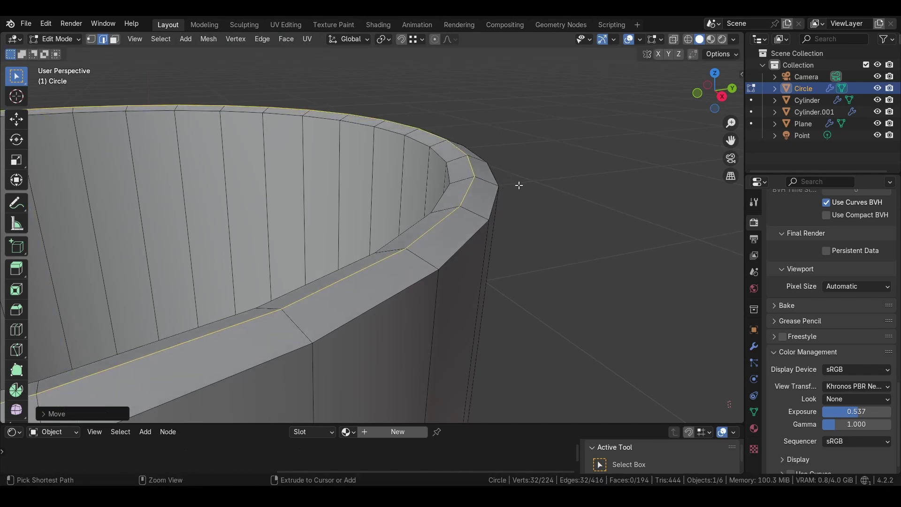
Bevel the raised rim loop into a narrow single-segment band and return to Object Mode.
key(ctrl+b)
scroll(522, 186, up, 13)
scroll(527, 185, down, 13)
click(552, 183)
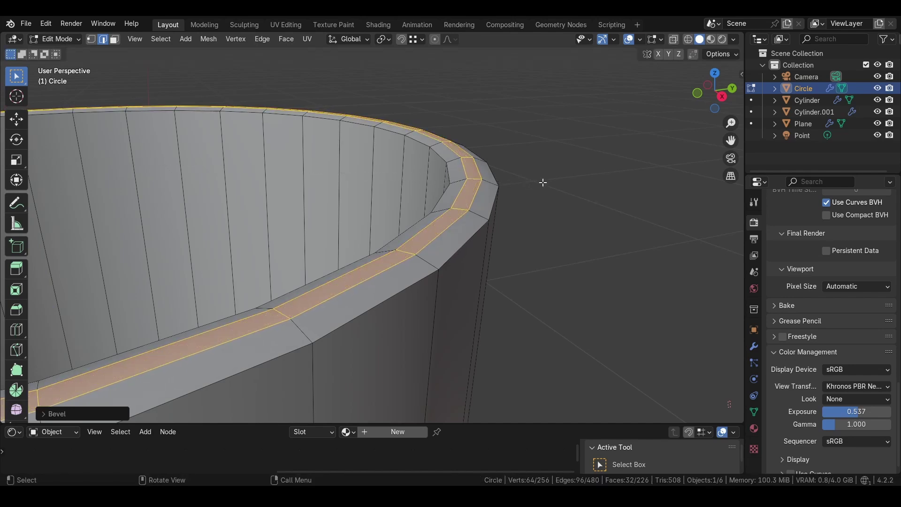
key(Tab)
key(KP_Decimal)
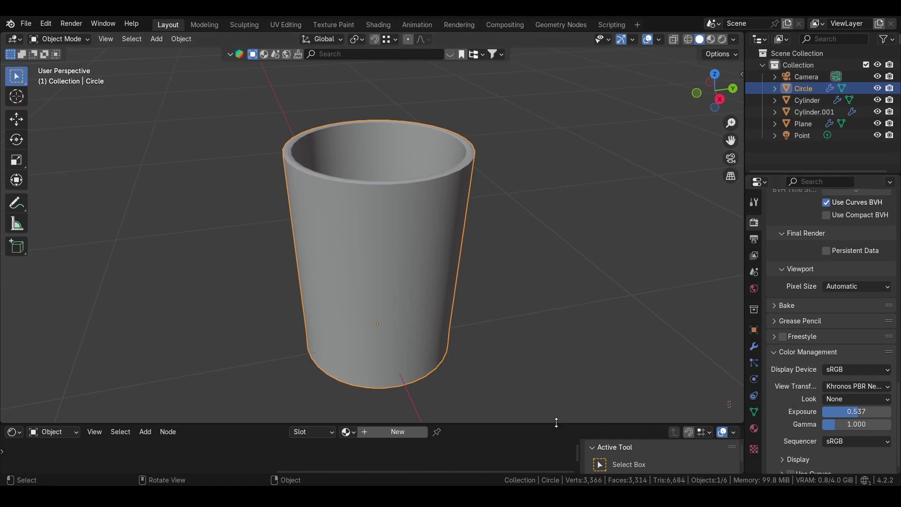
Enlarge the shader editor and create a new material named glass_yt for the glass.
drag(557, 423, 554, 216)
click(379, 224)
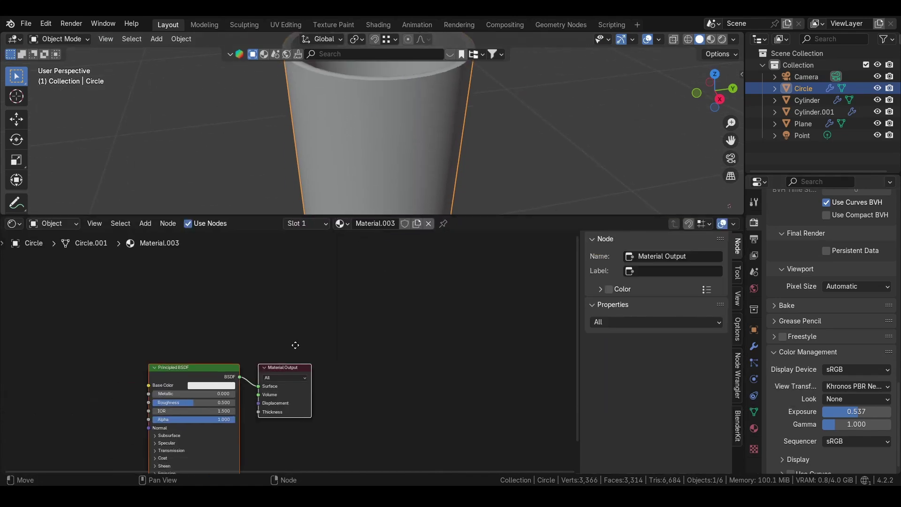
double_click(375, 224)
text(glass)
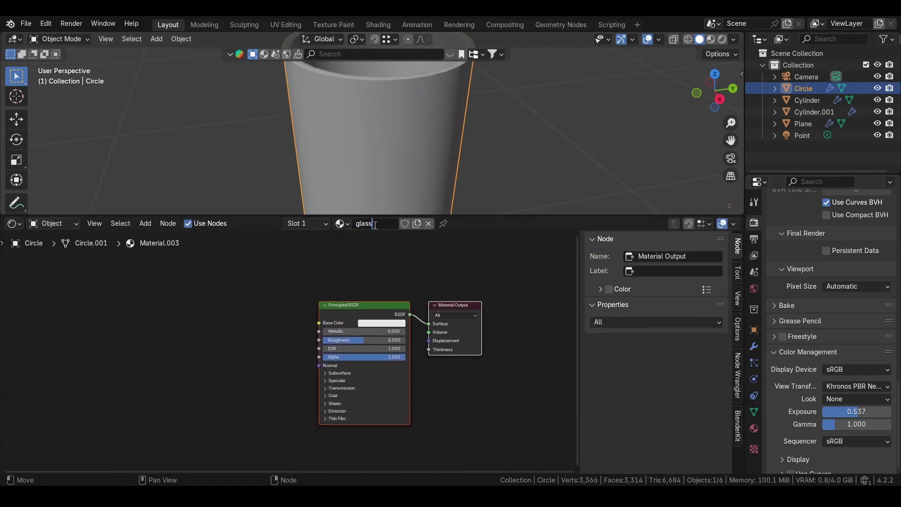
text(_yt)
key(Return)
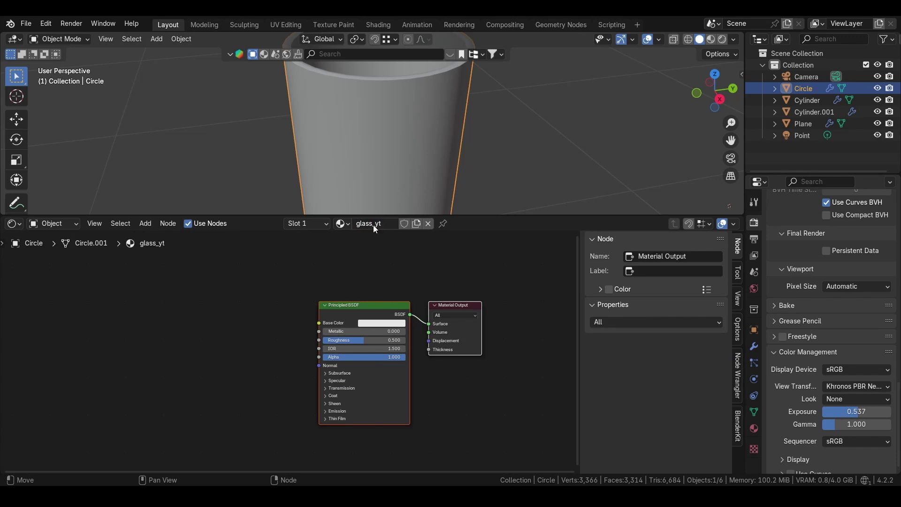
Set the Principled BSDF's roughness to 0 and its transmission weight to 1.
scroll(314, 372, up, 4)
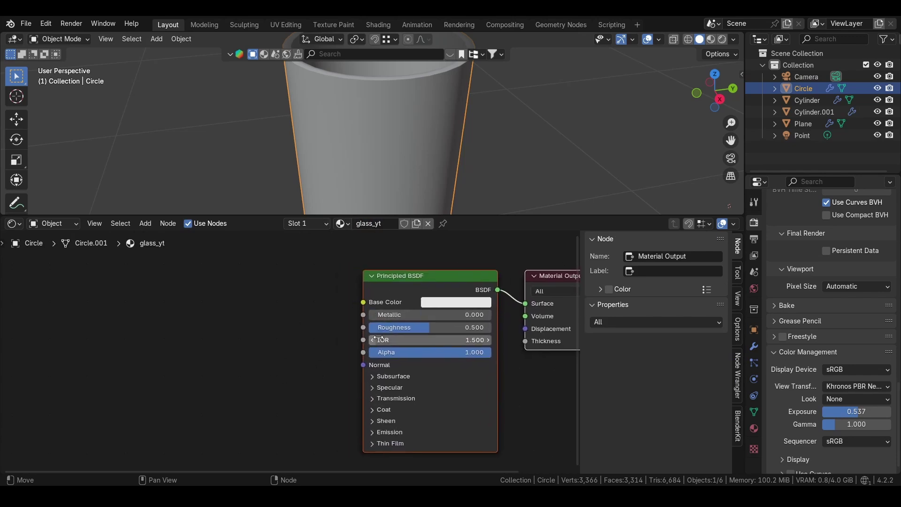
drag(435, 329, 369, 328)
click(373, 399)
middle_drag(345, 328, 393, 330)
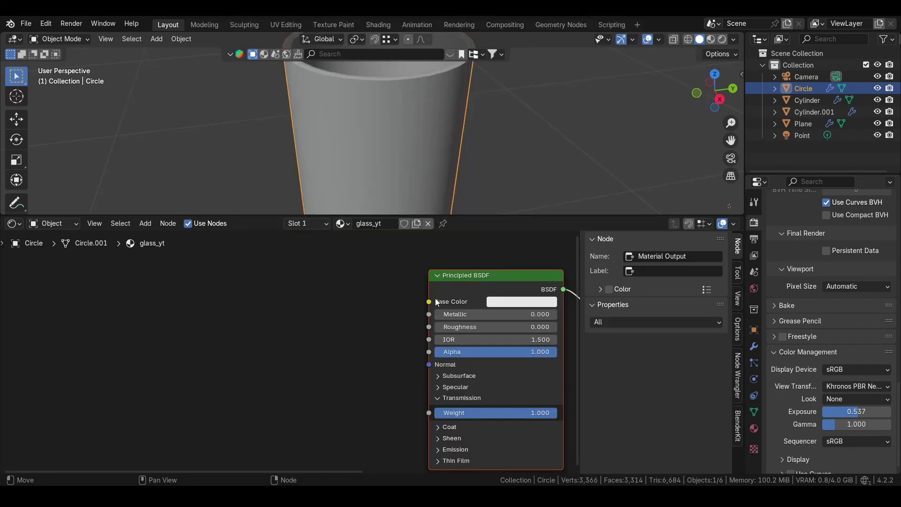
Feed the Base Color from a new Image Texture node that uses the flower.jpg image.
drag(428, 300, 313, 333)
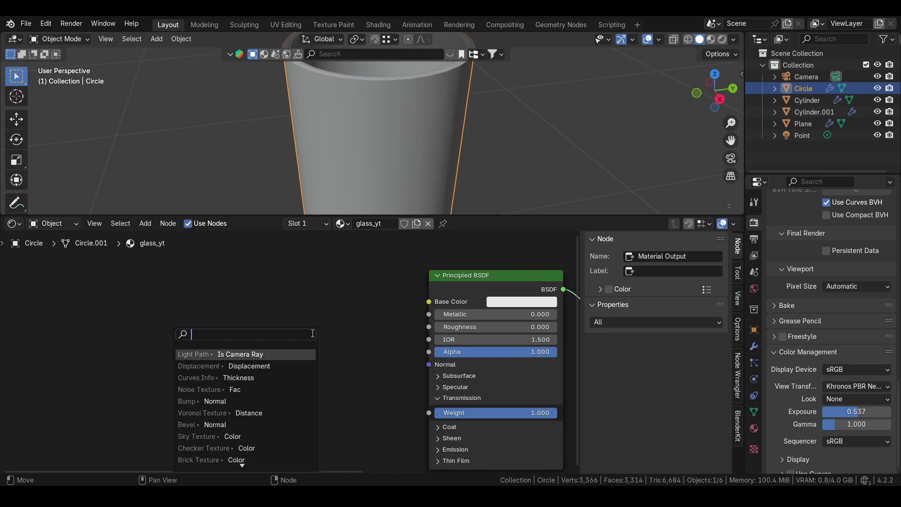
text(img)
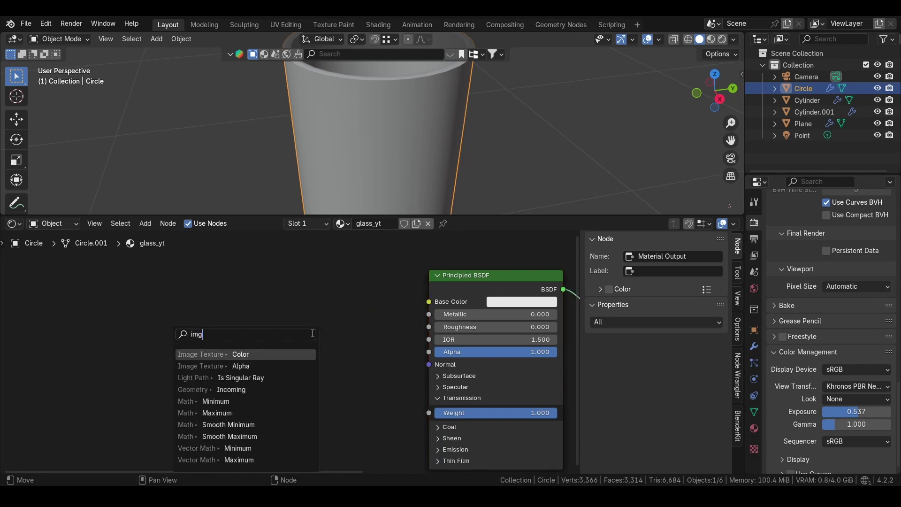
click(258, 354)
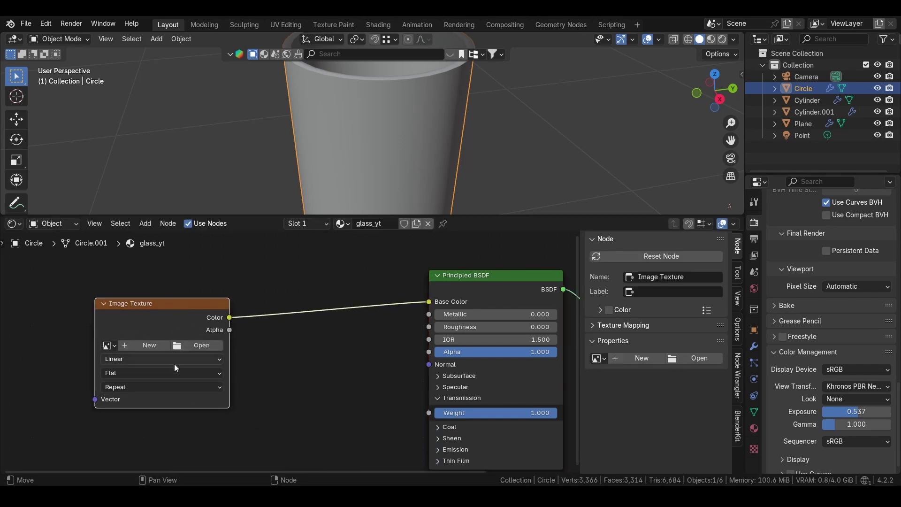
right_click(434, 338)
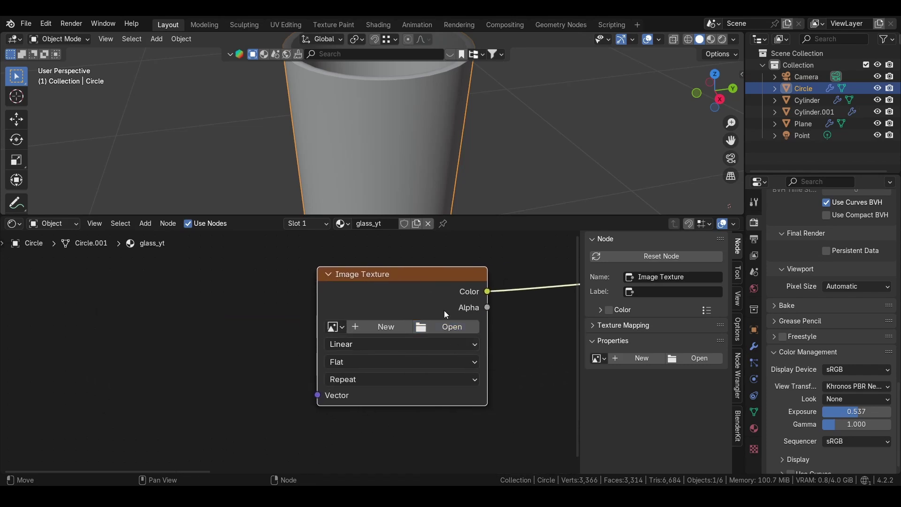
click(335, 327)
click(367, 177)
click(334, 327)
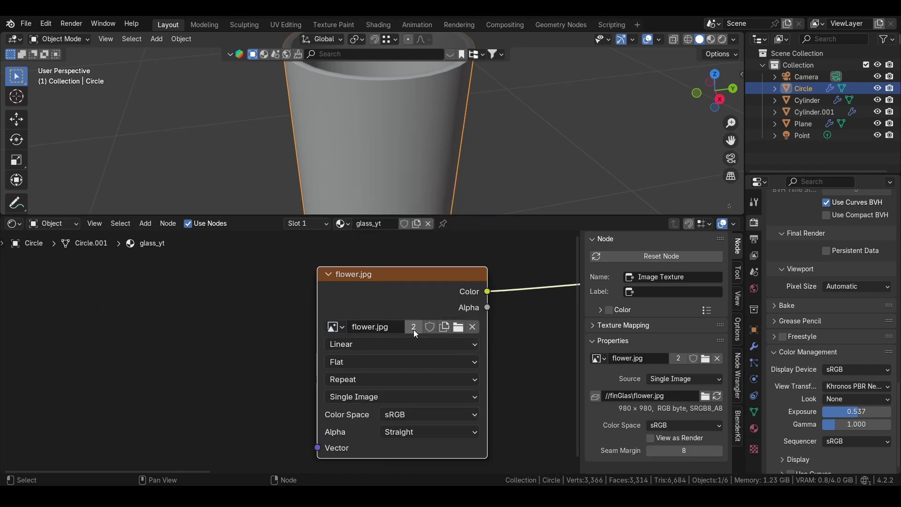
drag(405, 312, 407, 301)
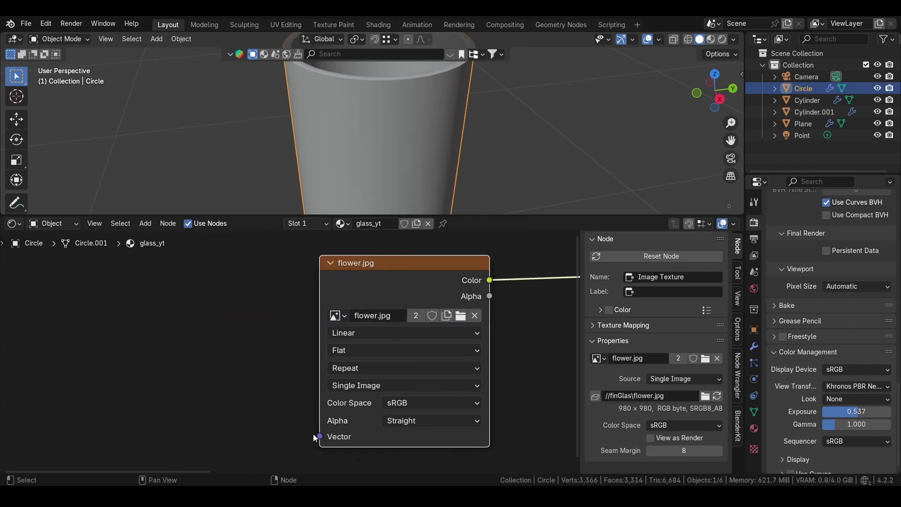
Add a Texture Coordinate node with its UV output linked to the image texture's Vector input.
drag(320, 436, 212, 406)
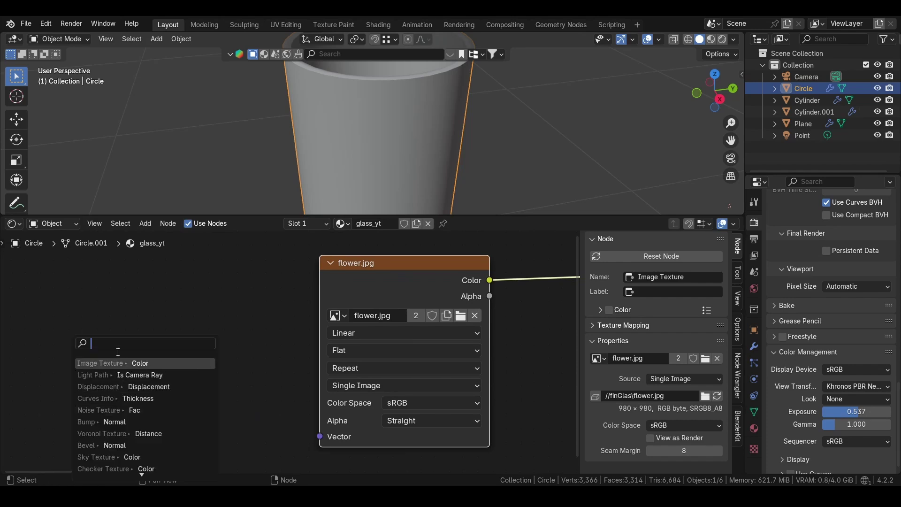
text(textuer c)
text(oo)
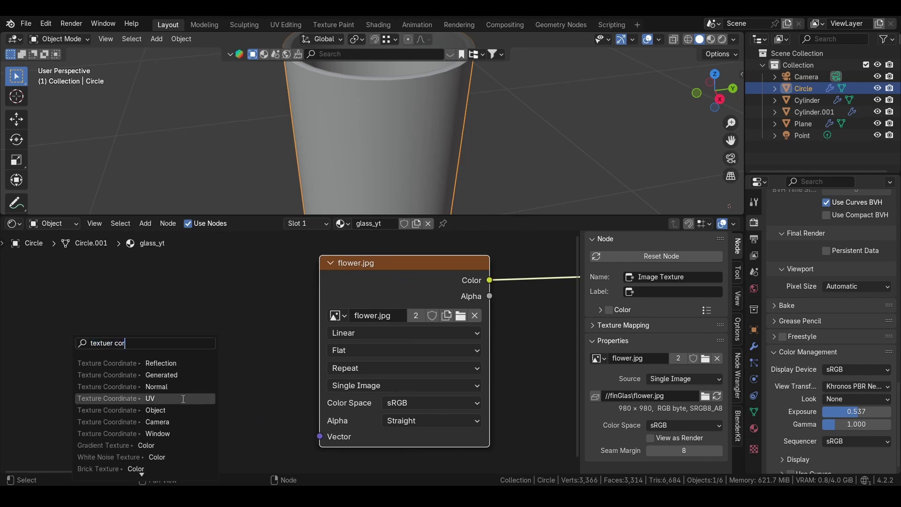
click(141, 399)
click(72, 300)
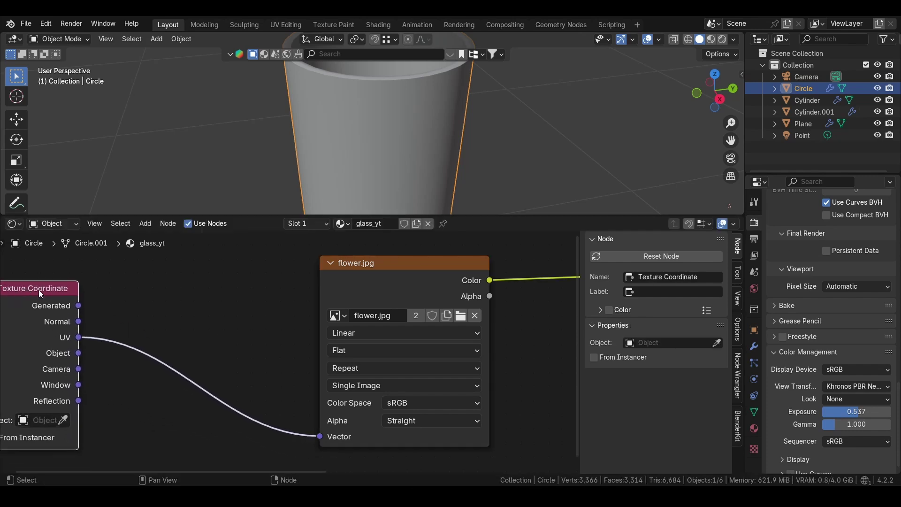
Insert a Mapping node between the Texture Coordinate and flower.jpg nodes.
middle_drag(71, 299, 119, 302)
key(shift+a)
click(202, 337)
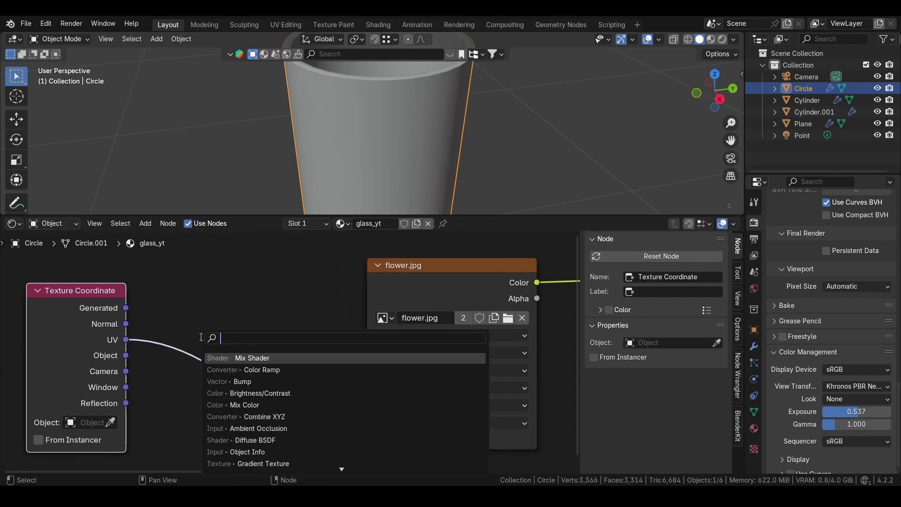
text(mapping)
key(Return)
scroll(201, 337, down, 3)
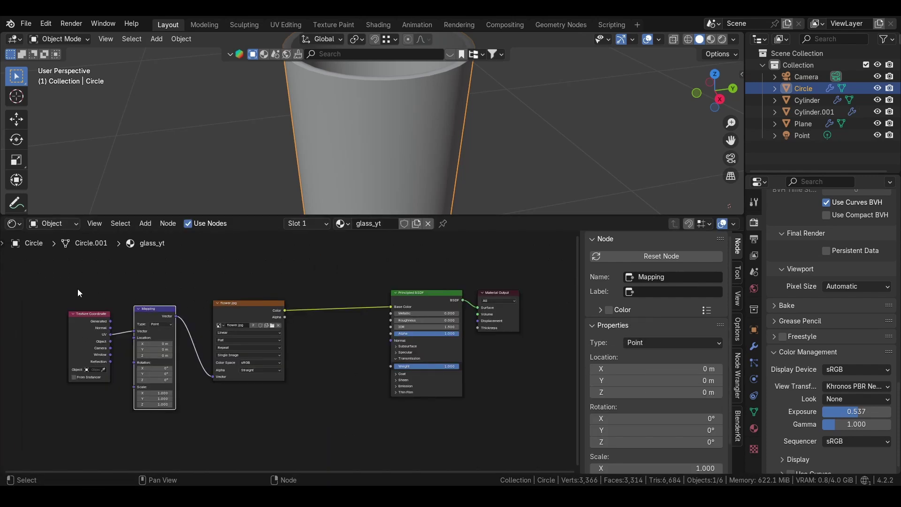
click(357, 314)
scroll(358, 315, up, 2)
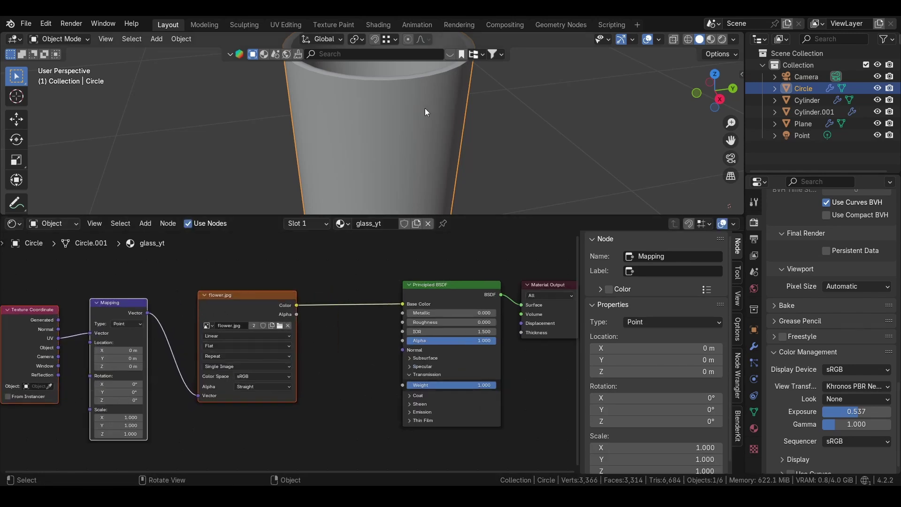
Enlarge the 3D viewport and preview the glass in Material Preview, ending in Rendered shading.
drag(488, 216, 498, 330)
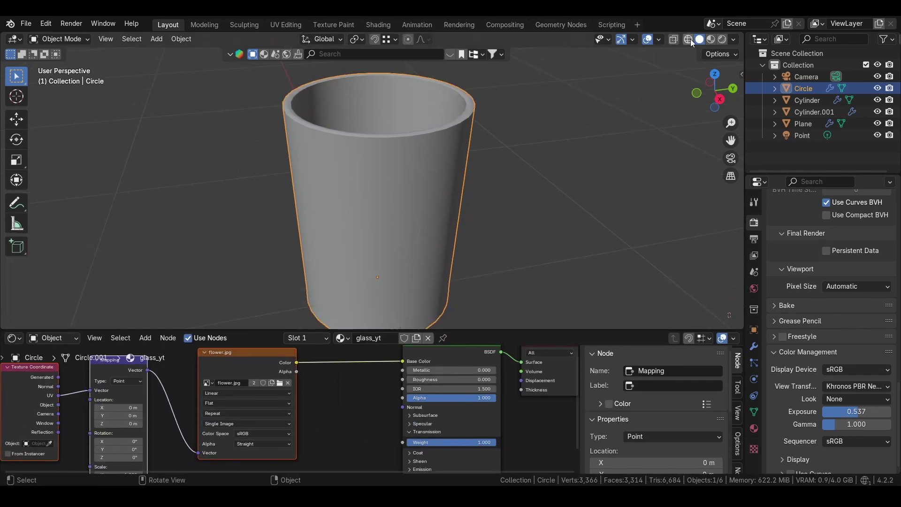
click(711, 39)
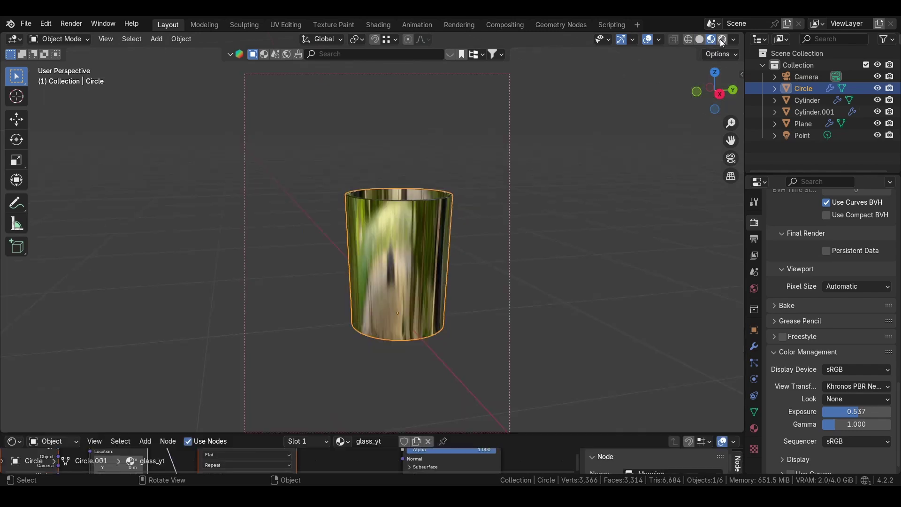
click(723, 42)
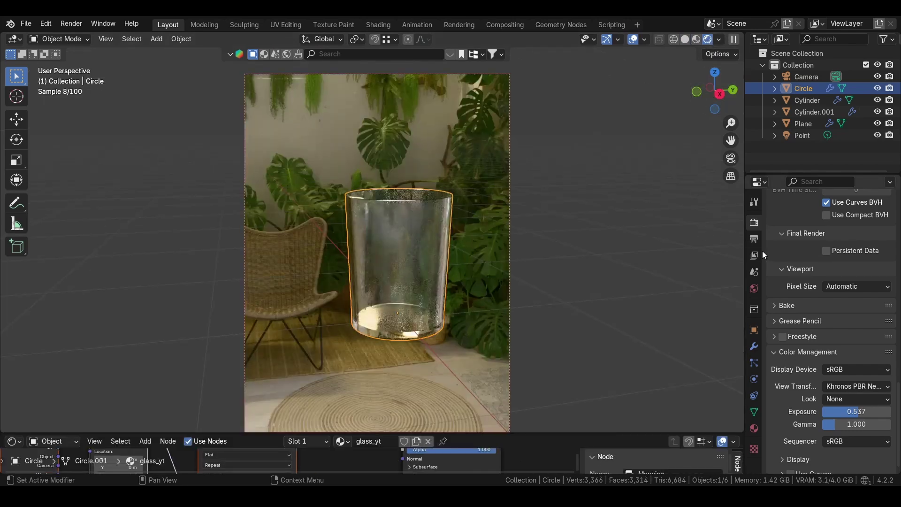
Change the scene's render engine to EEVEE.
scroll(763, 246, up, 15)
scroll(777, 249, up, 3)
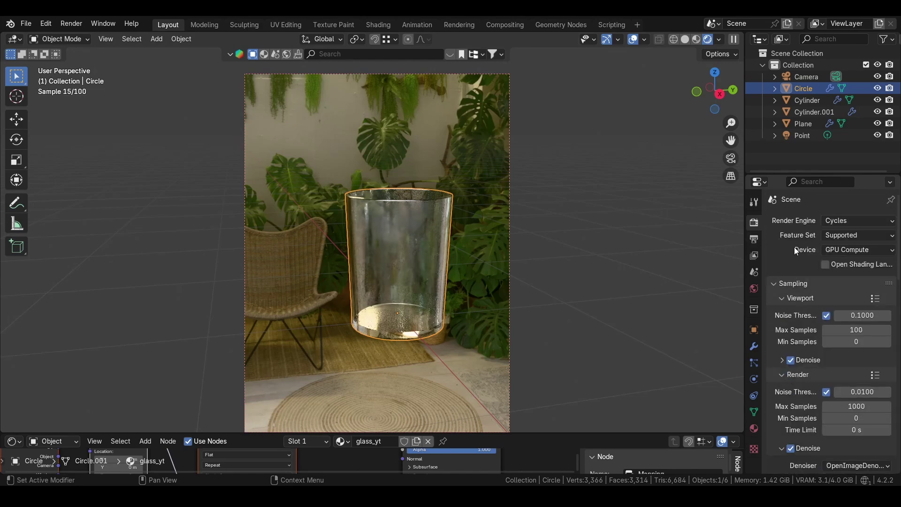
click(853, 237)
click(853, 219)
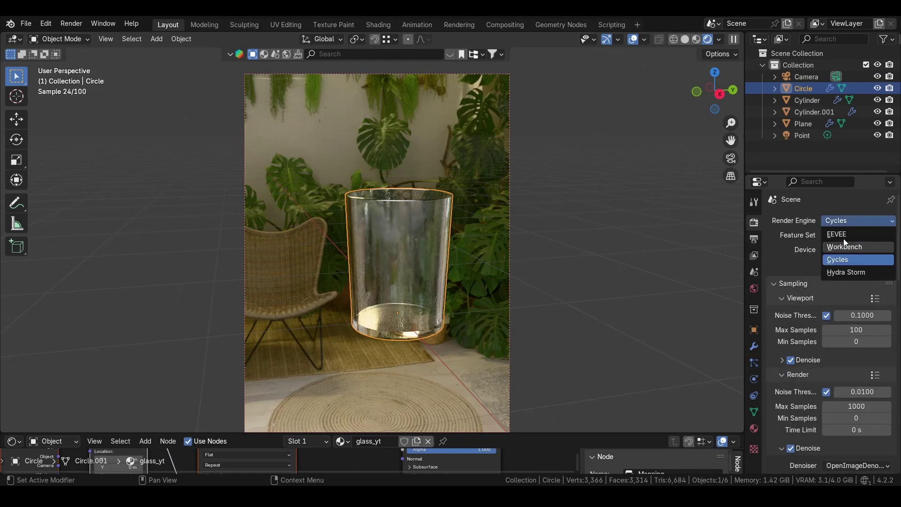
click(858, 233)
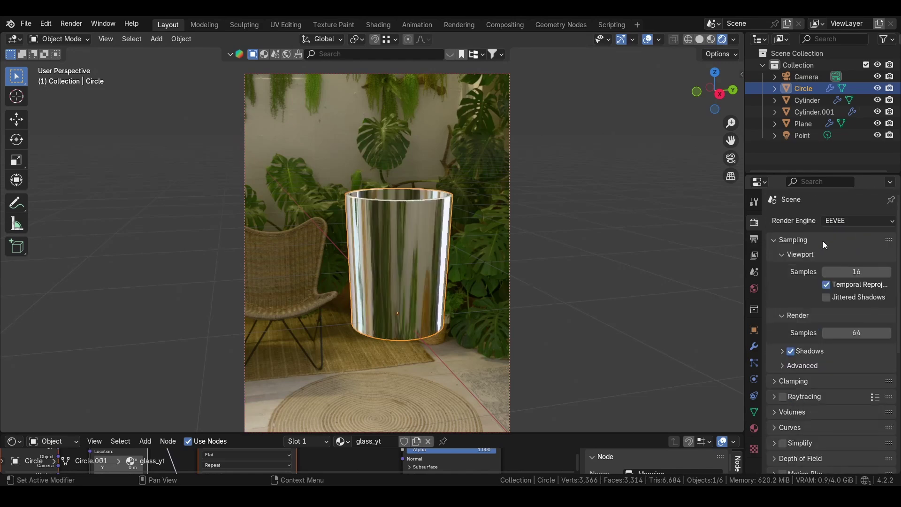
Switch the scene's render engine to Cycles with GPU Compute as the device, and check the Preferences.
click(854, 222)
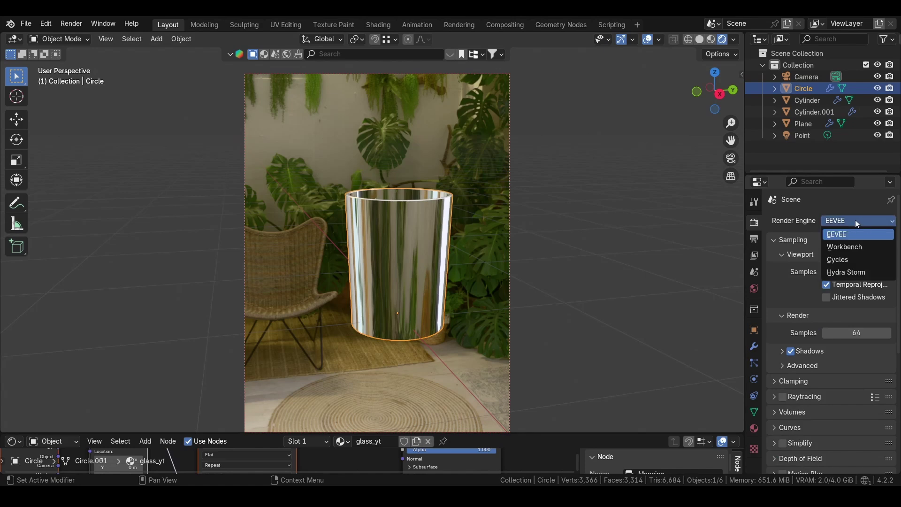
click(852, 259)
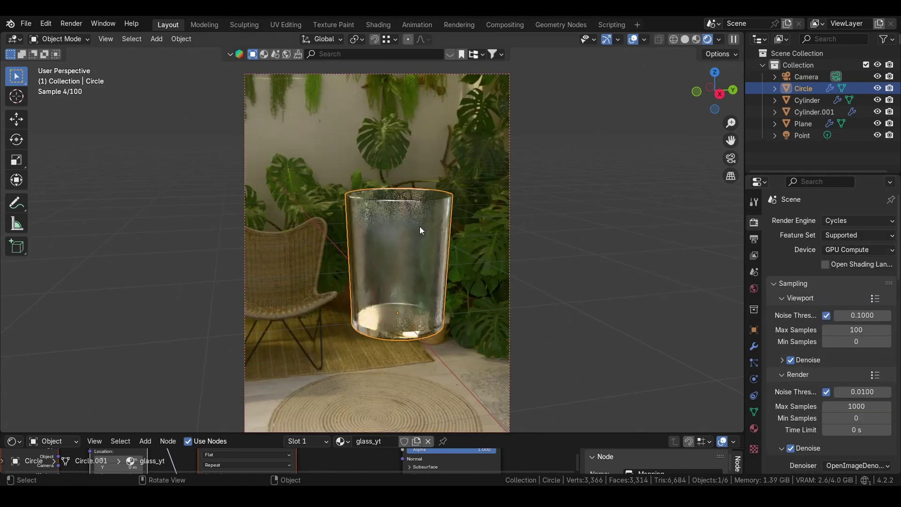
click(861, 250)
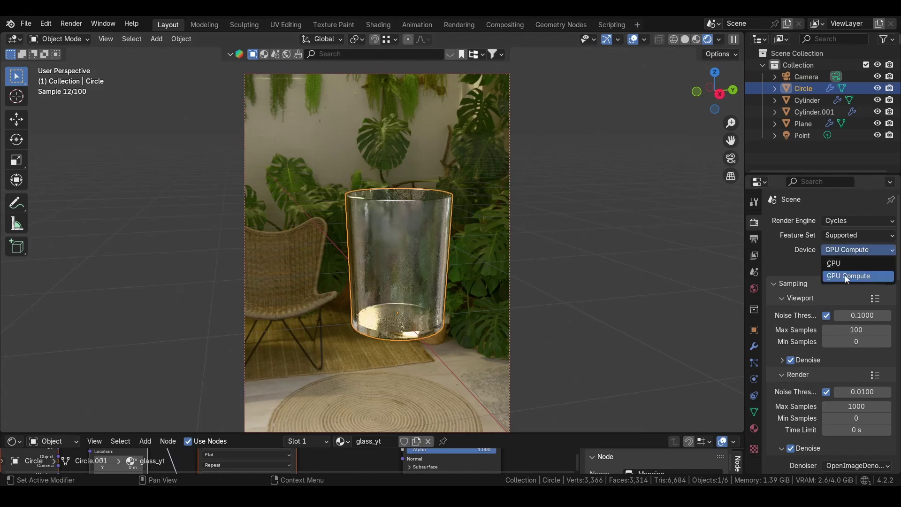
click(837, 275)
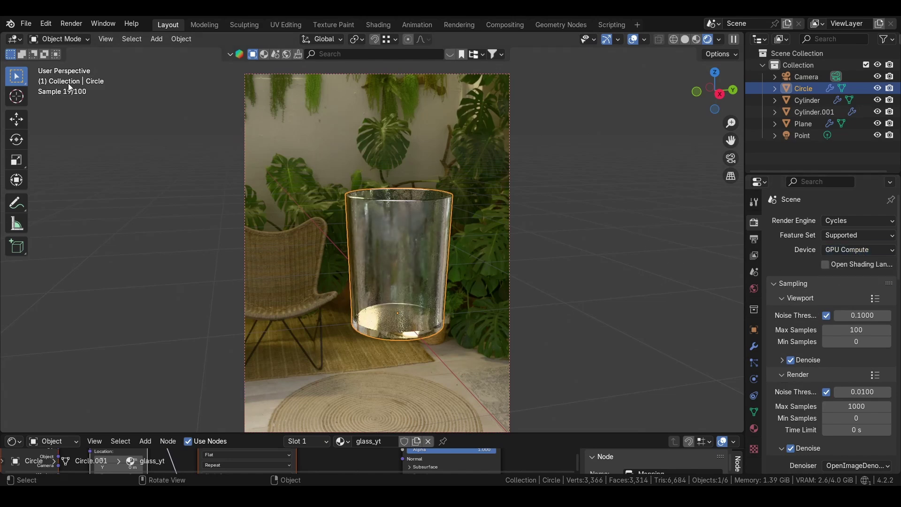
click(47, 25)
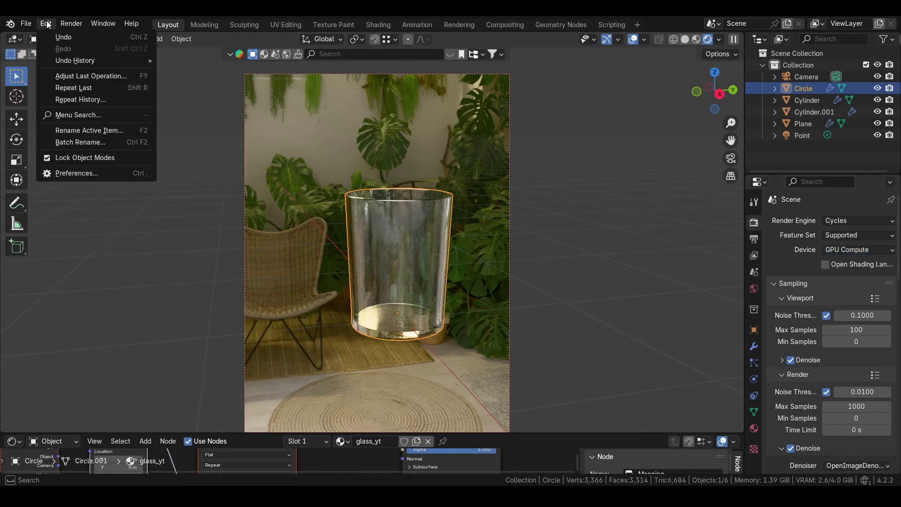
click(90, 174)
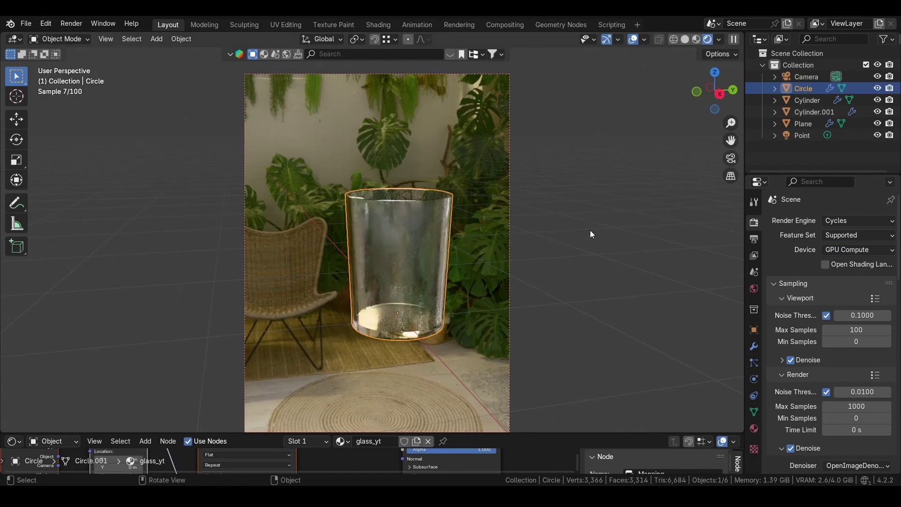
Review the Cycles viewport denoise, render sampling and performance settings.
scroll(809, 301, down, 5)
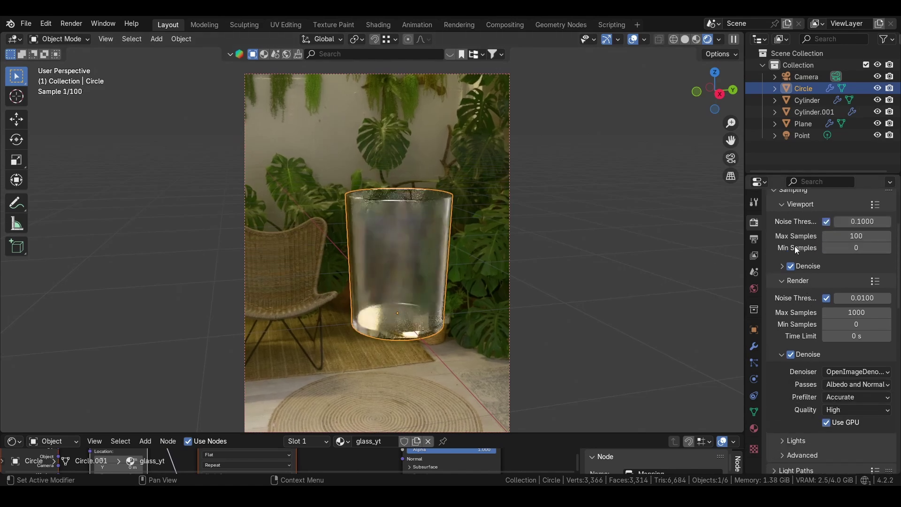
click(783, 267)
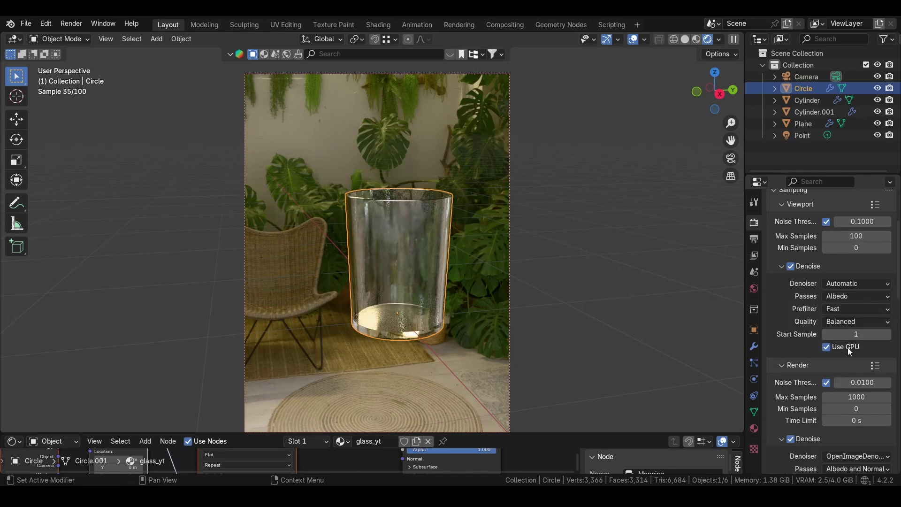
scroll(826, 281, down, 10)
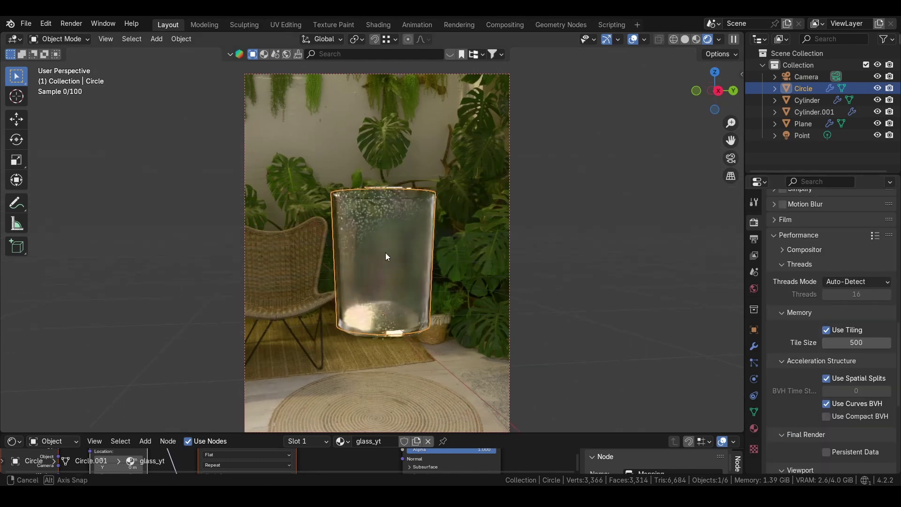
Limit the viewport rendering to a rectangular region around the glass.
middle_drag(384, 248, 392, 243)
scroll(393, 243, up, 3)
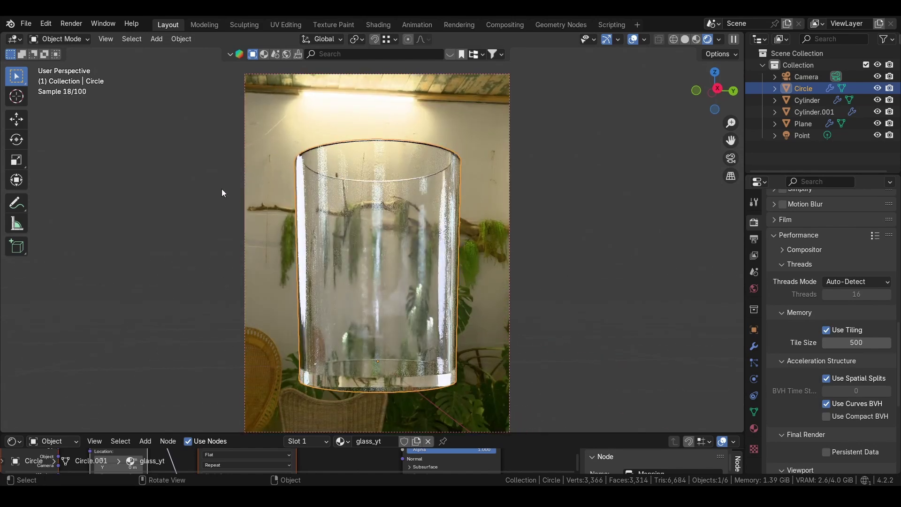
key(ctrl+b)
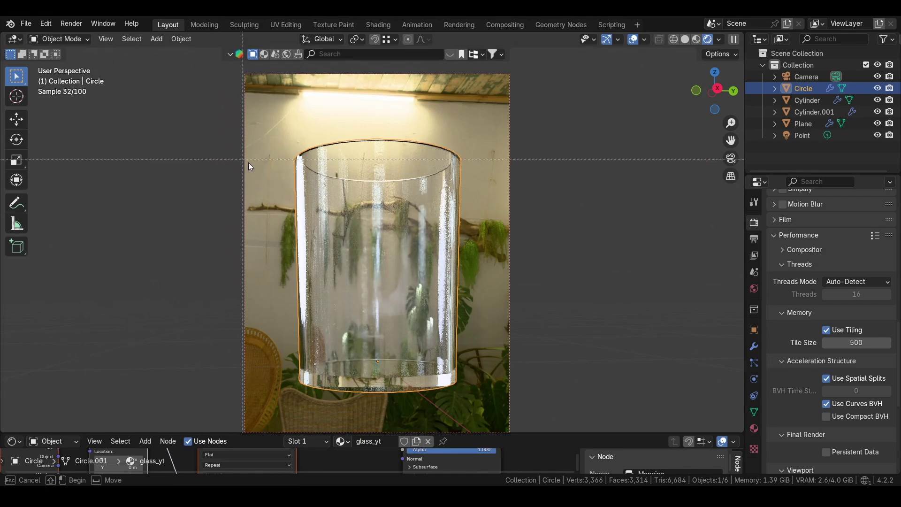
drag(224, 100, 543, 418)
Add a Subdivision Surface modifier to the glass and inspect its effect in the rendered view.
middle_drag(397, 256, 384, 241)
click(754, 347)
click(810, 225)
click(782, 230)
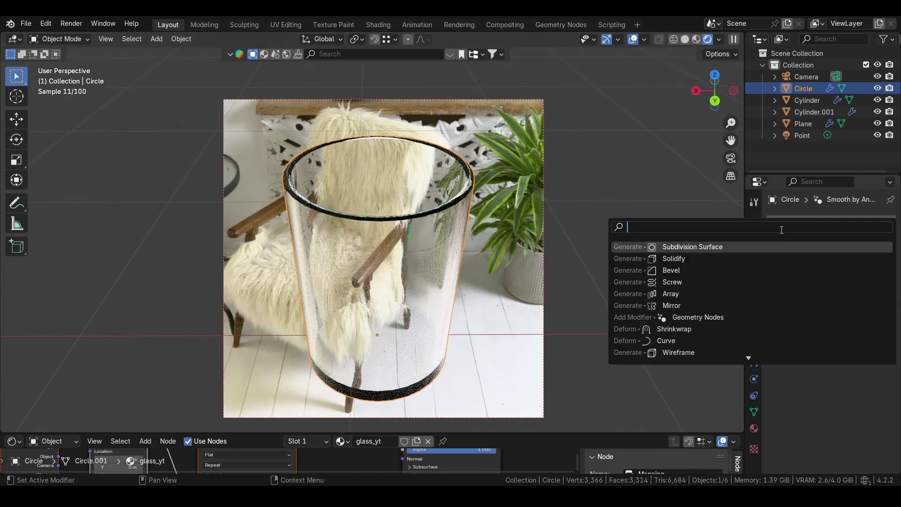
click(700, 247)
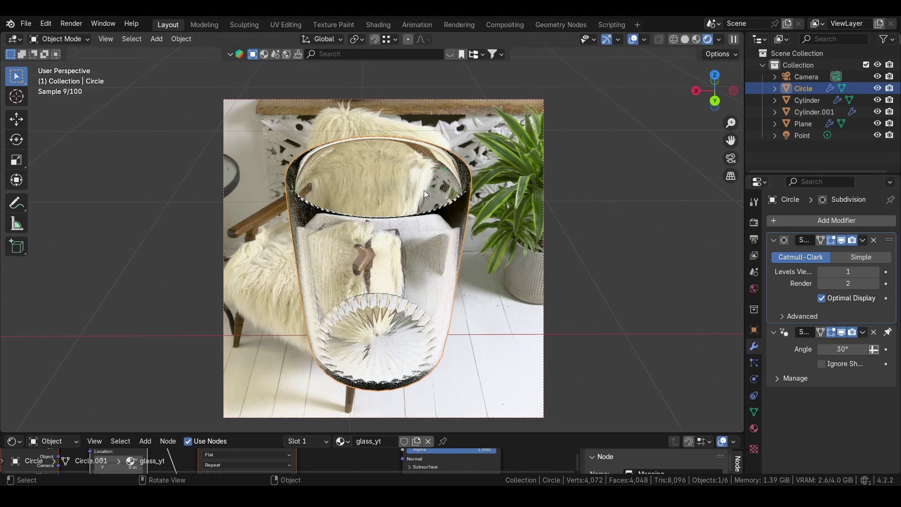
middle_drag(387, 137, 393, 183)
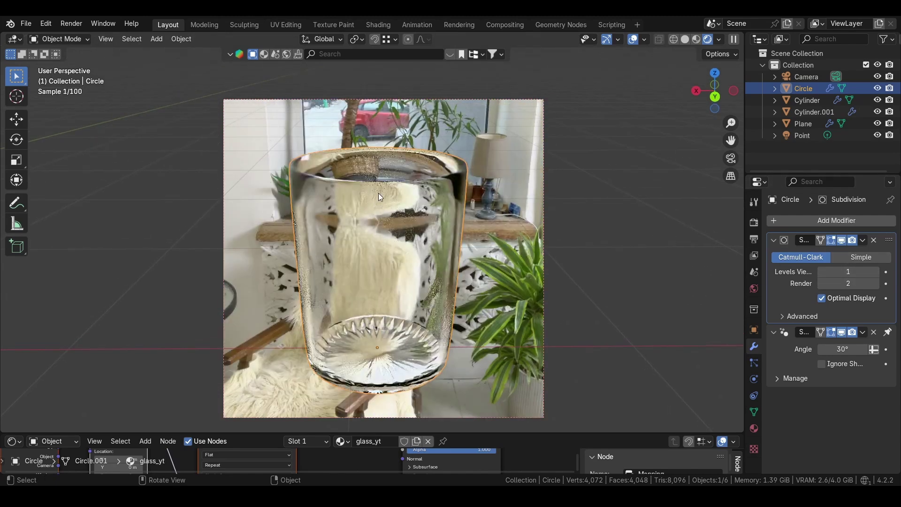
In Solid shading, edit the glass mesh and add an edge loop around the outer wall just below the rim.
click(685, 39)
mouse_move(340, 264)
middle_down()
mouse_move(377, 317)
mouse_move(383, 261)
mouse_move(355, 207)
middle_up()
key(Tab)
scroll(355, 201, up, 3)
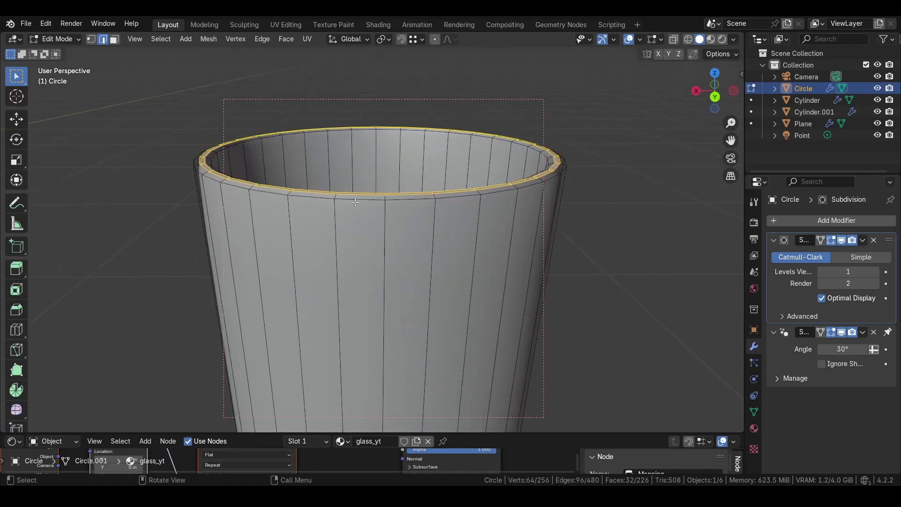
key(ctrl+r)
click(538, 216)
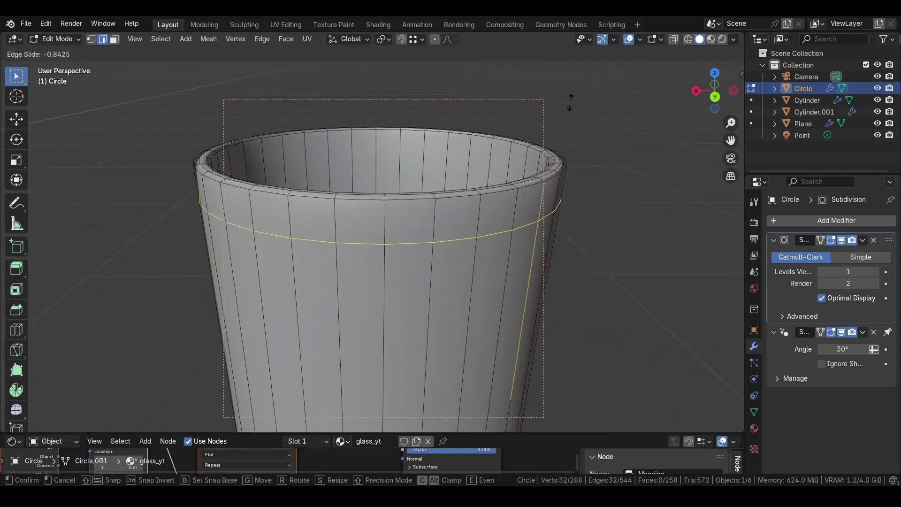
click(573, 84)
Add an edge loop around the glass's inner wall close to the rim.
middle_drag(573, 85, 540, 226)
key(ctrl+r)
click(535, 235)
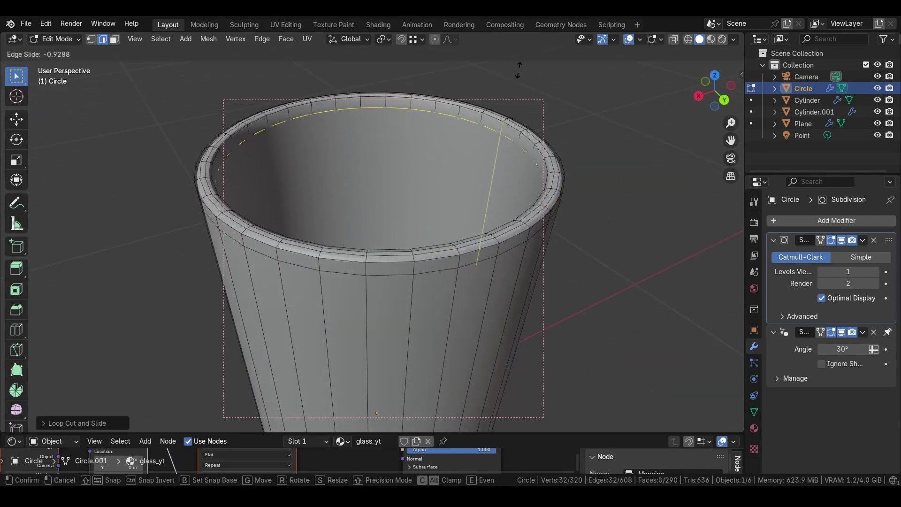
click(517, 70)
Inset the outer bottom face of the glass by a narrow margin.
middle_drag(483, 220, 357, 108)
click(114, 39)
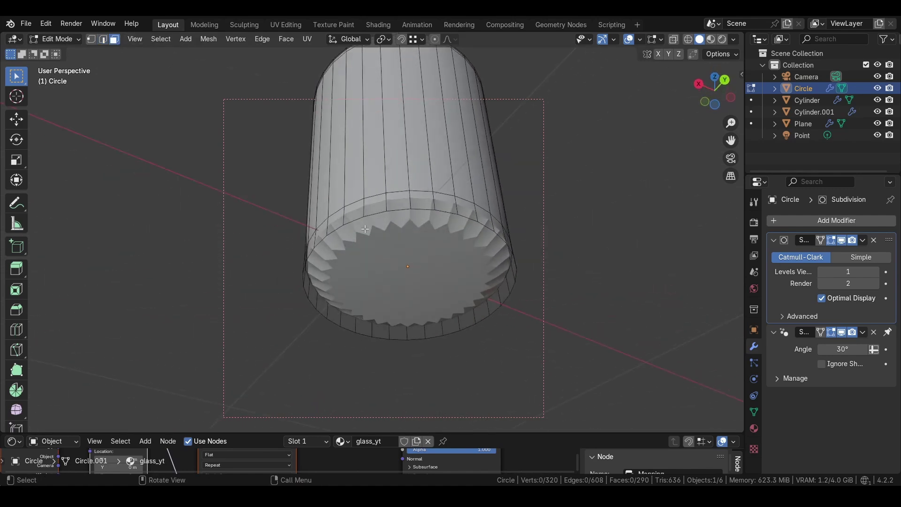
key(i)
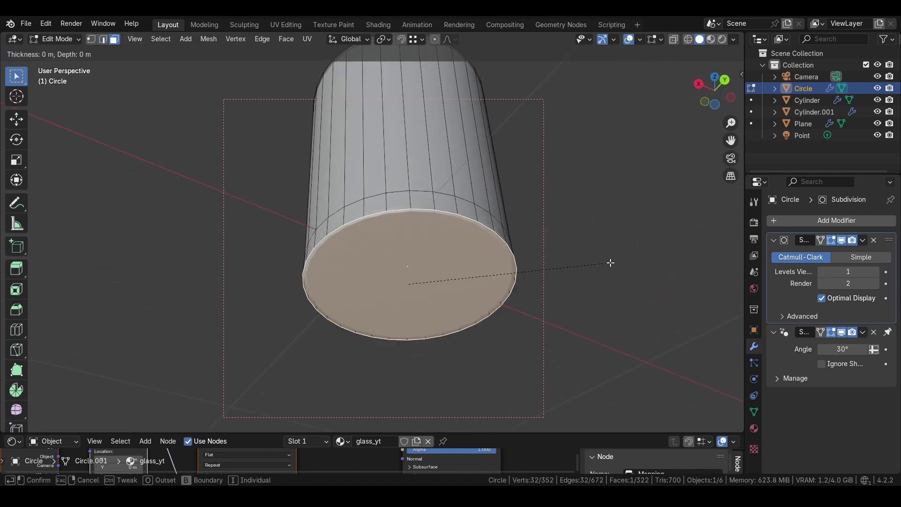
click(595, 262)
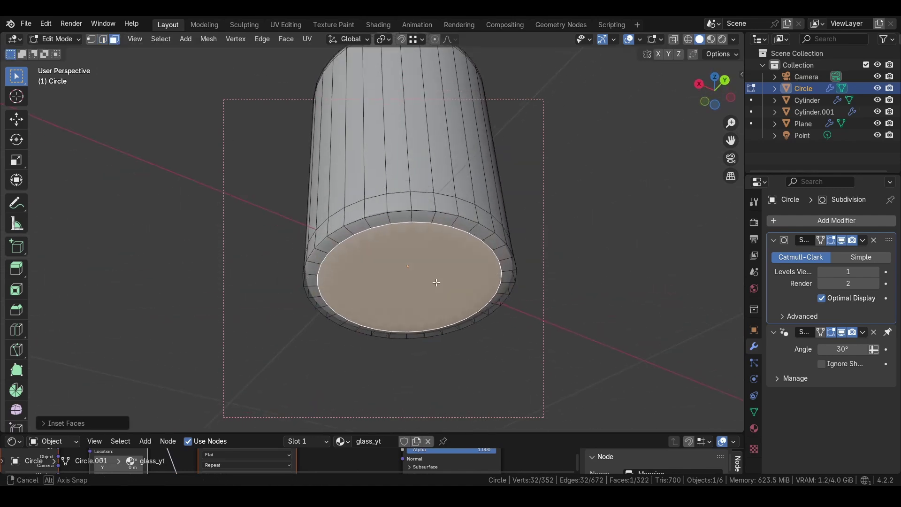
Add an edge loop around the outer wall close to the bottom edge and return to Object Mode.
middle_drag(422, 282, 415, 260)
scroll(415, 261, up, 2)
key(ctrl+r)
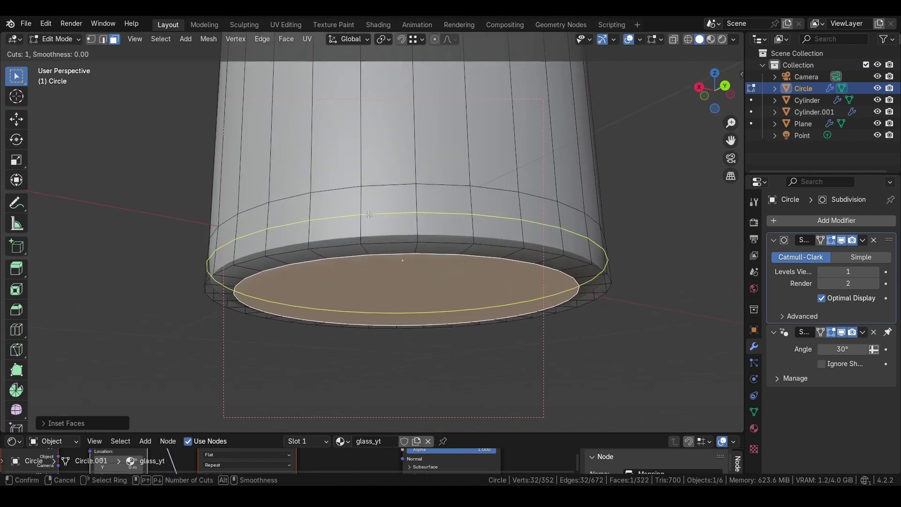
click(369, 215)
click(368, 228)
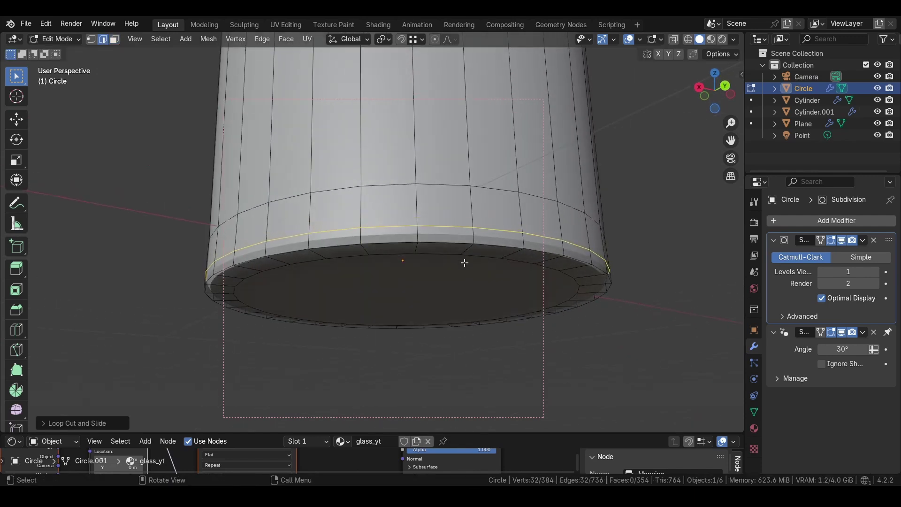
key(Tab)
Inset the inner floor face of the glass twice and return to Object Mode.
middle_drag(386, 353, 437, 338)
scroll(394, 214, up, 4)
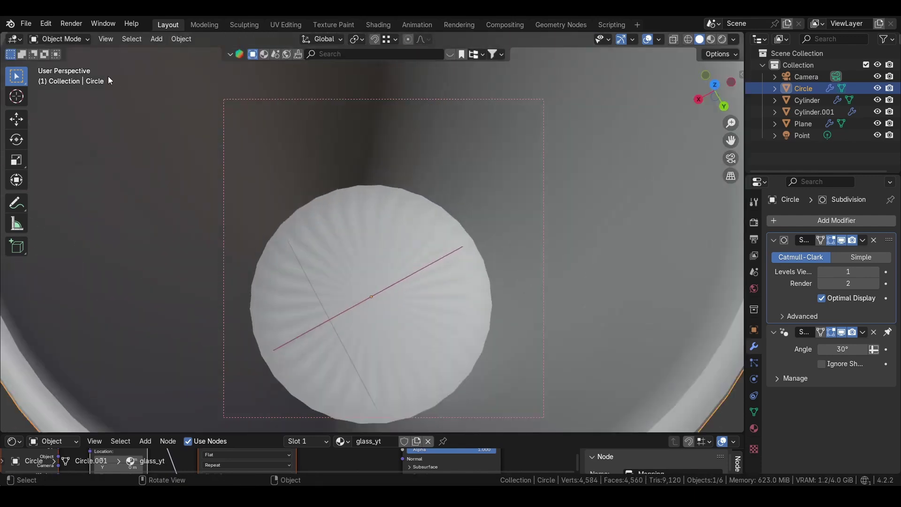
key(Tab)
key(3)
click(398, 268)
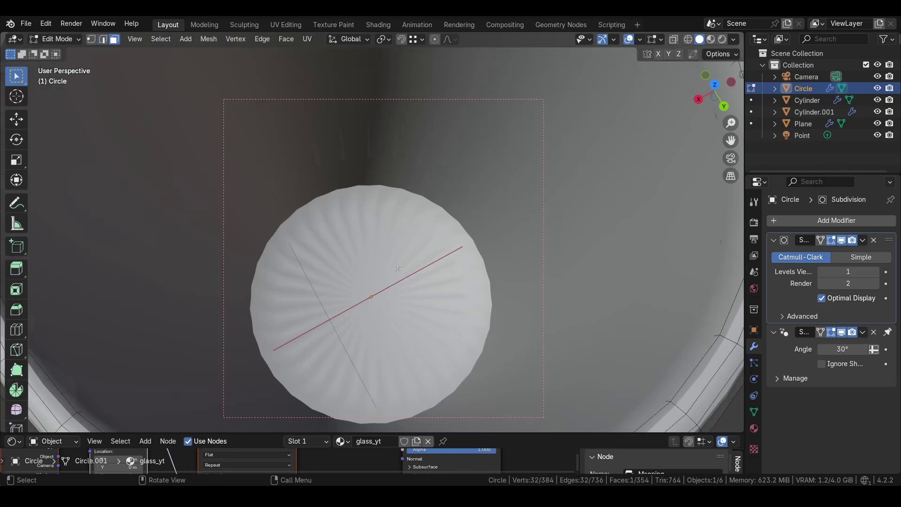
key(i)
click(498, 281)
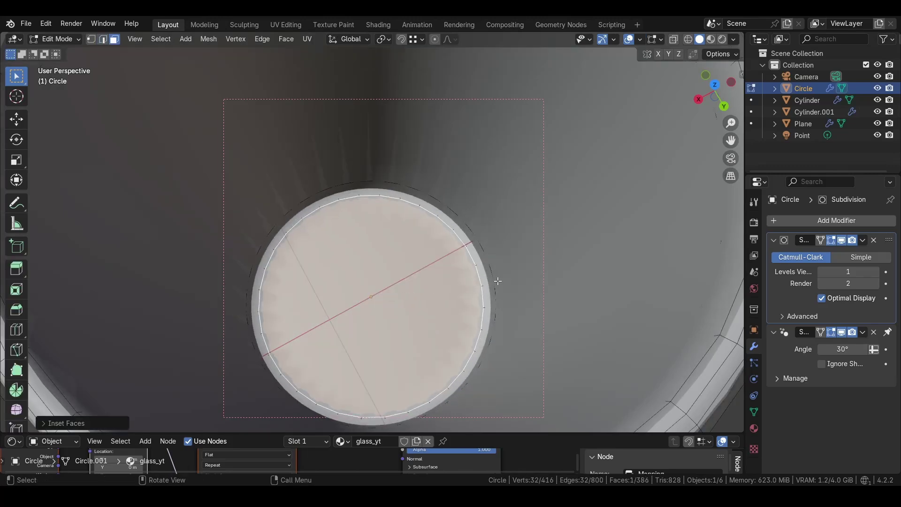
key(i)
click(415, 281)
key(Tab)
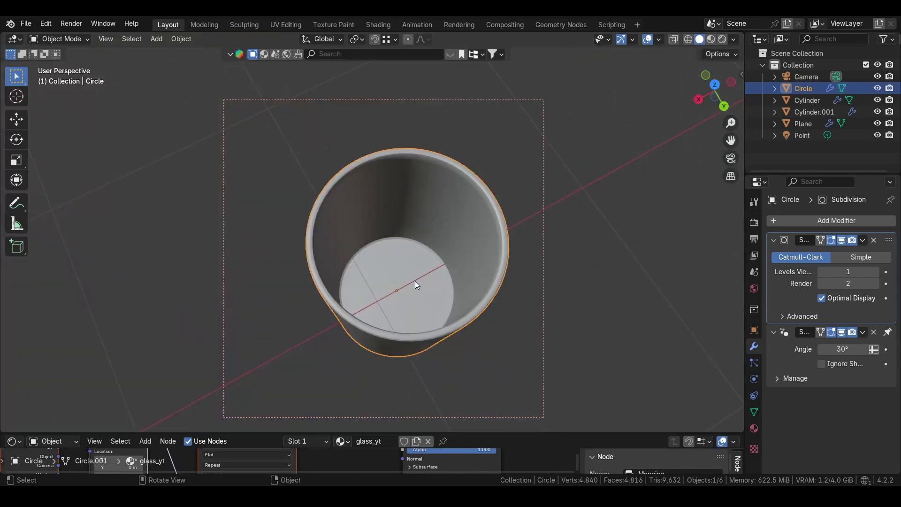
Preview the glass with the subdivision viewport level at 2, and restore the level to 1.
scroll(399, 263, down, 10)
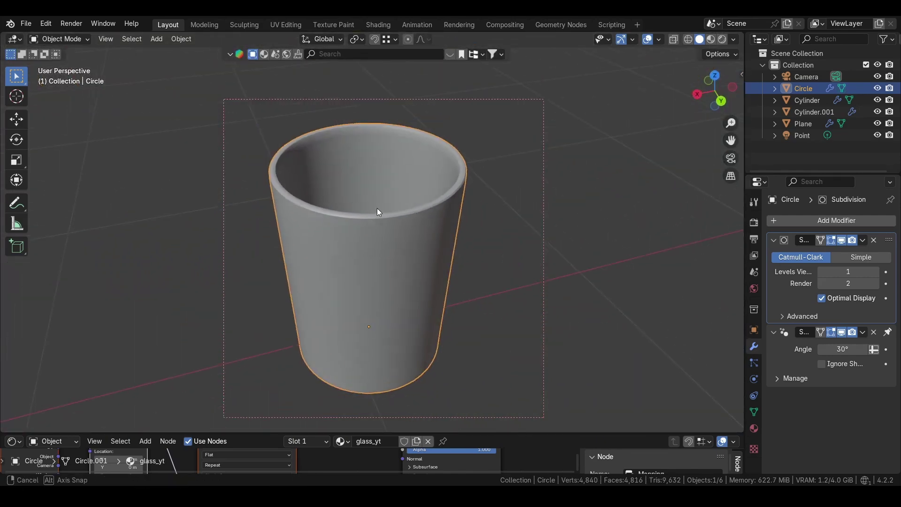
scroll(376, 210, up, 6)
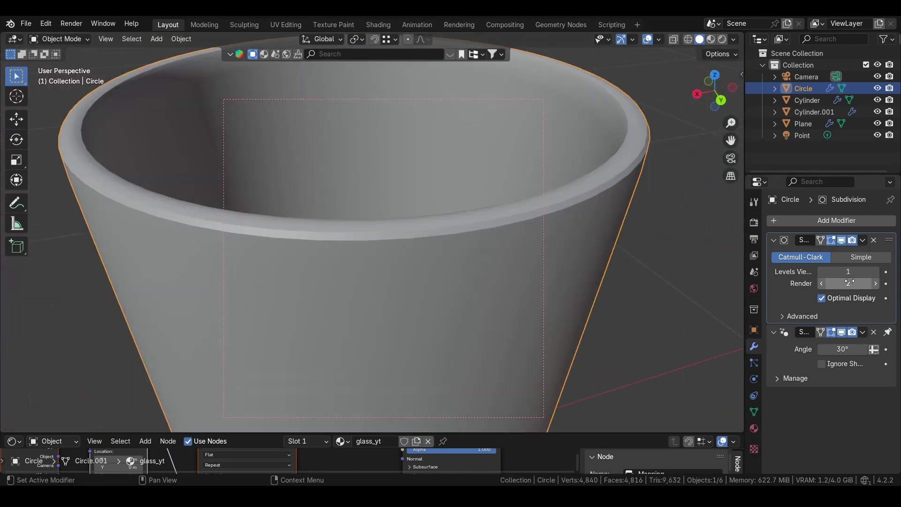
click(877, 272)
scroll(417, 252, down, 4)
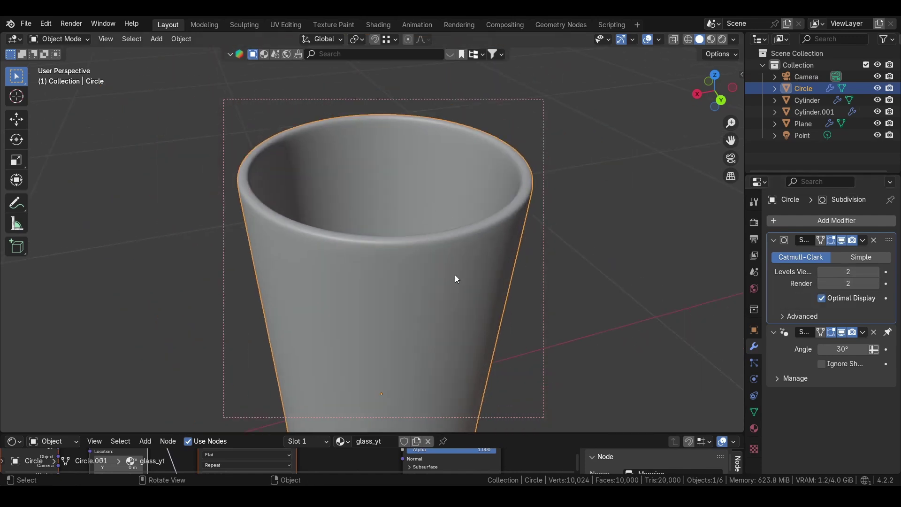
click(823, 272)
Enlarge the shader editor, preview in Material Preview, and relink flower.jpg's Color output from Base Color to the Principled BSDF's Normal input.
middle_drag(390, 277, 394, 338)
scroll(390, 288, down, 5)
drag(475, 435, 485, 233)
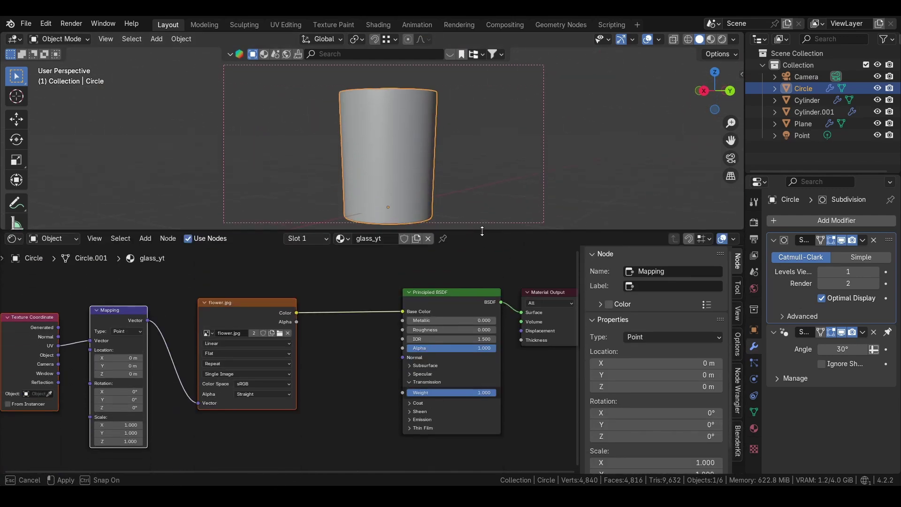
click(712, 40)
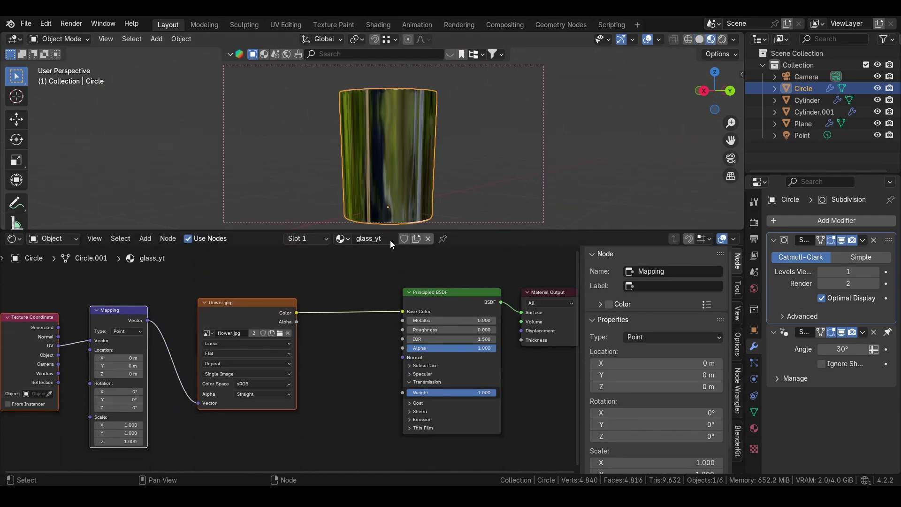
scroll(307, 314, up, 3)
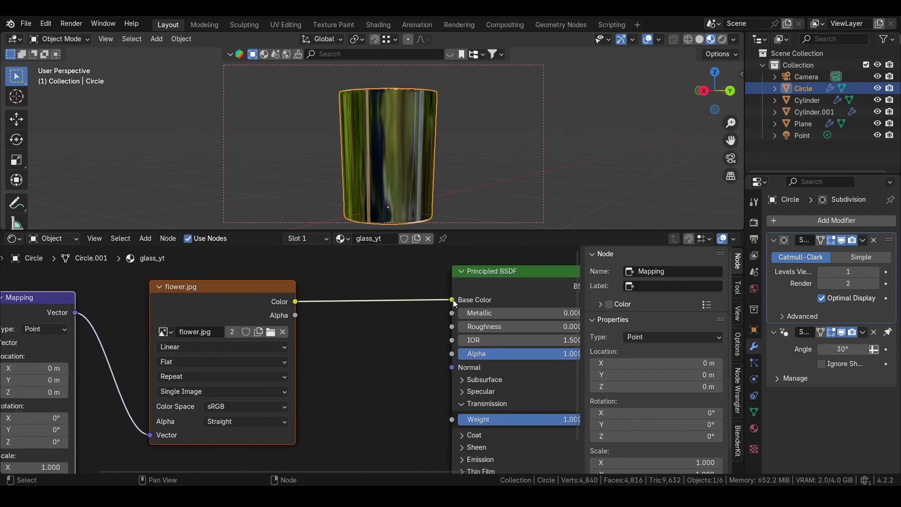
drag(452, 299, 443, 366)
Insert a Bump node into the link between flower.jpg and the Principled BSDF's Normal input.
drag(236, 289, 231, 313)
key(shift+a)
click(371, 323)
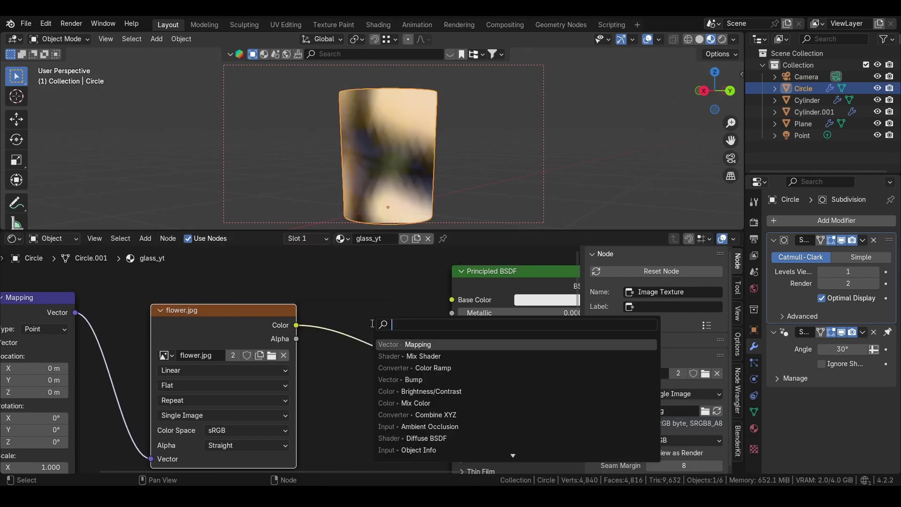
text(bump)
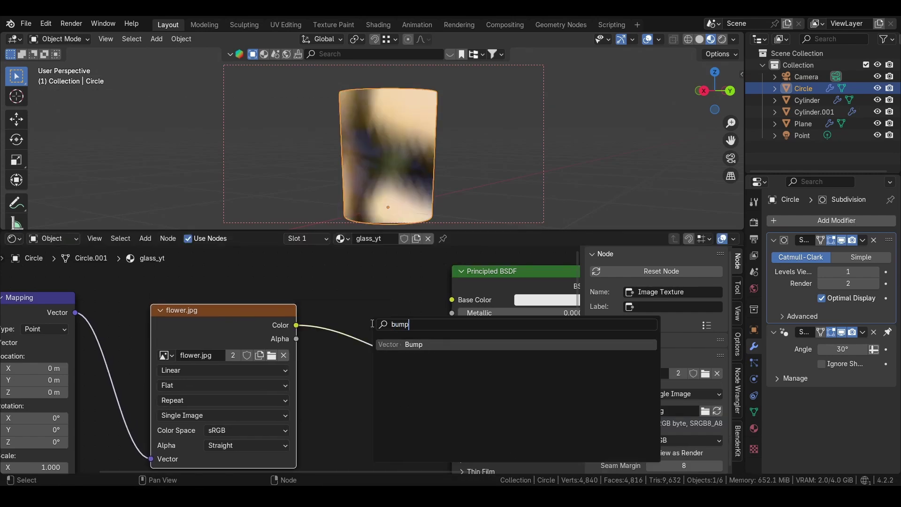
click(400, 345)
click(332, 439)
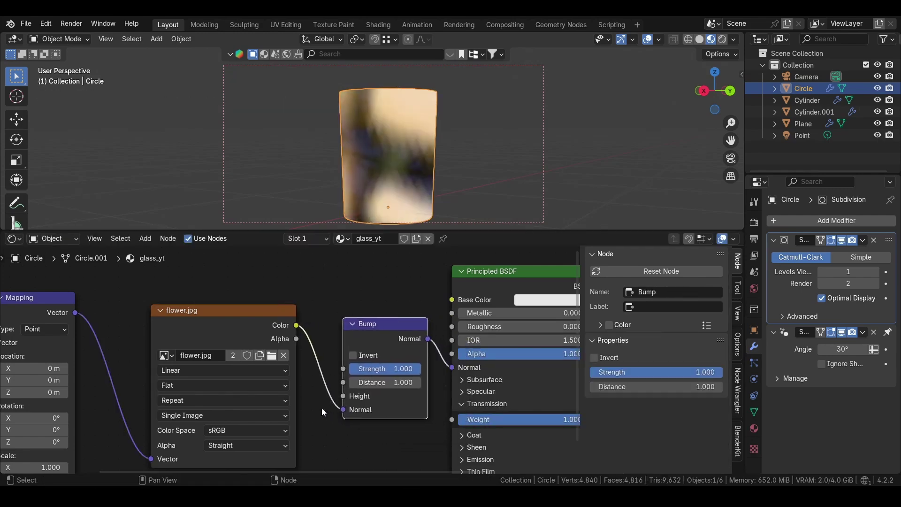
Relink flower.jpg's Color output to the Bump node's Height input and check the glass in Rendered view.
scroll(344, 410, up, 2)
drag(344, 410, 344, 391)
drag(380, 302, 379, 327)
key(z)
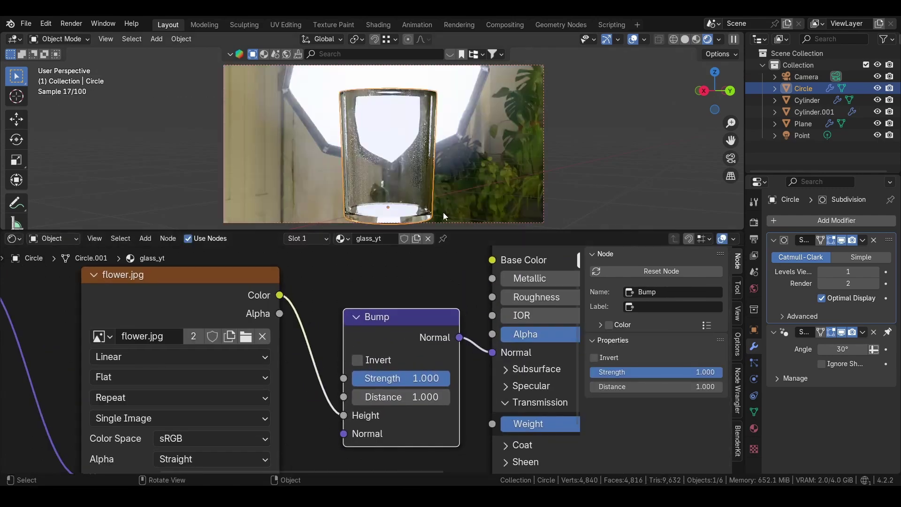
middle_drag(391, 168, 390, 118)
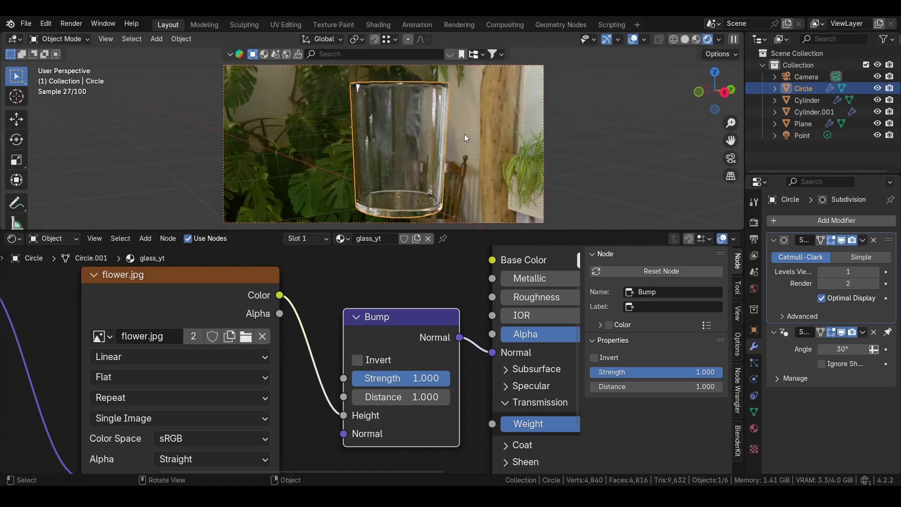
middle_drag(424, 145, 402, 150)
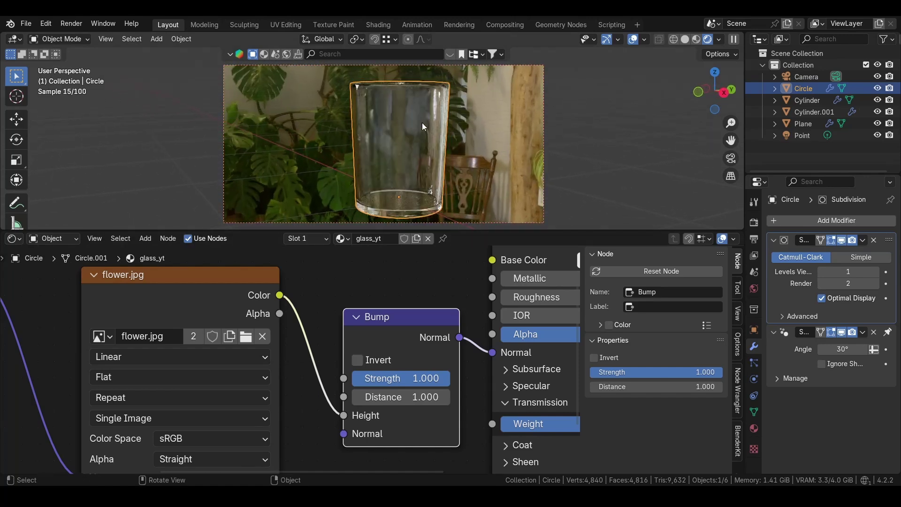
Unwrap the glass's outer wall face loop with Cylinder Projection and show its layout in the UV Editor.
key(Tab)
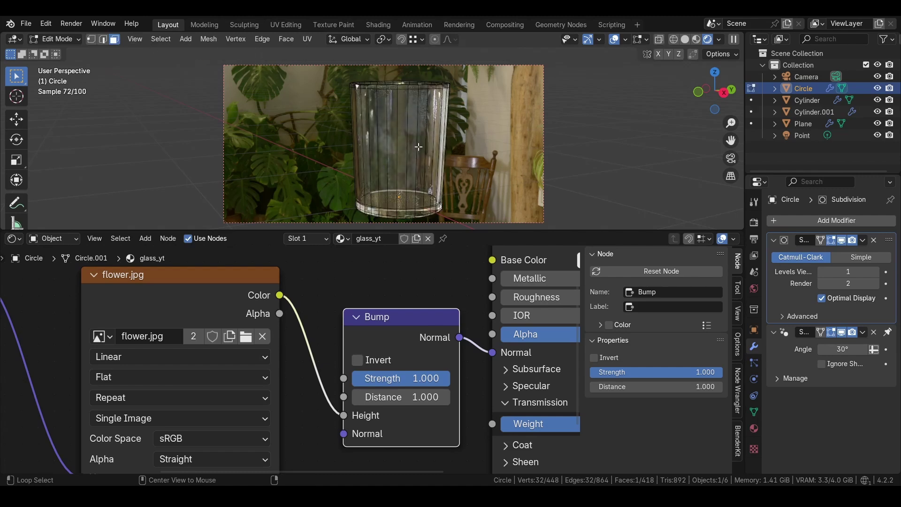
alt+click(356, 135)
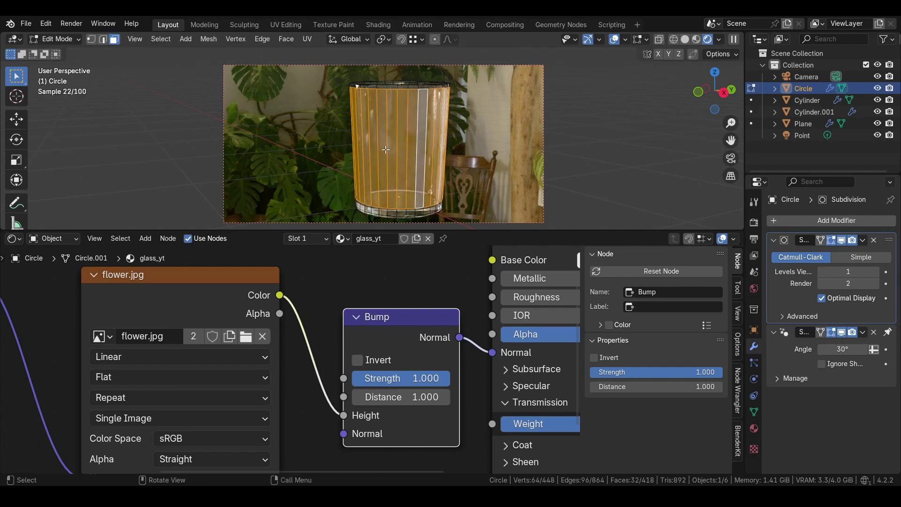
key(u)
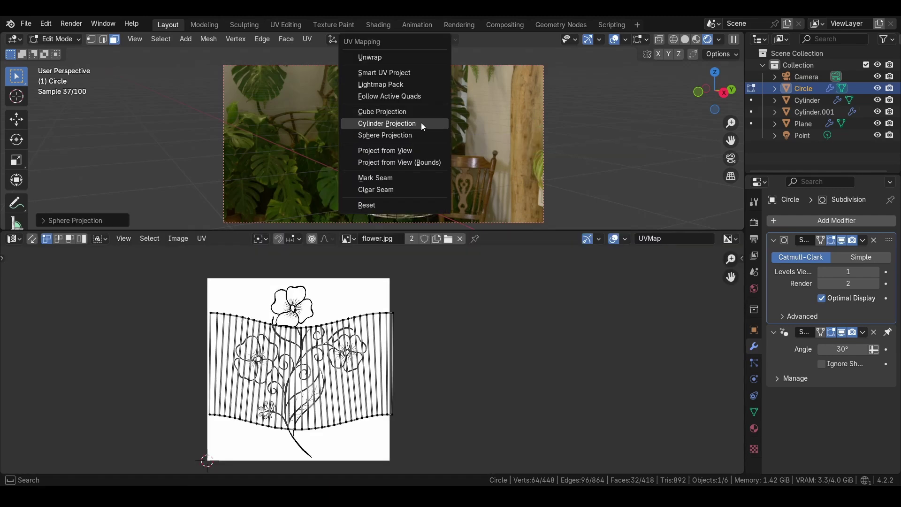
click(421, 123)
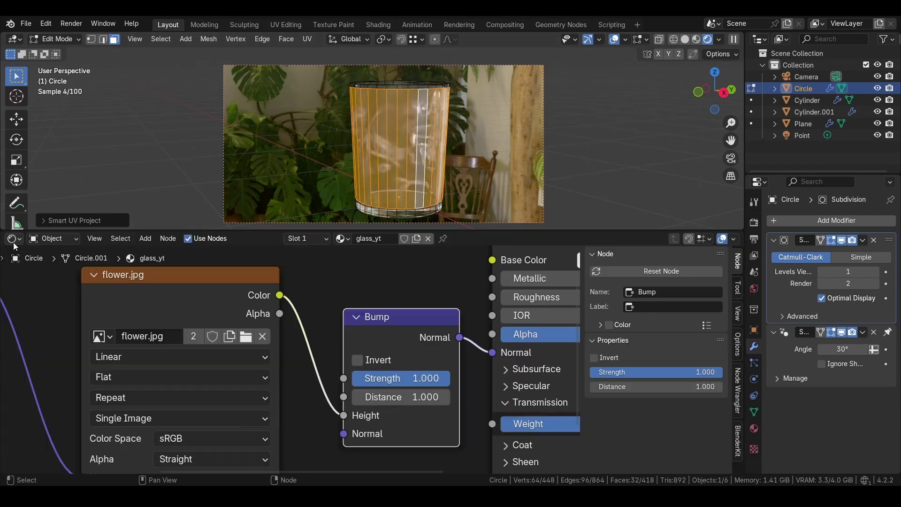
click(14, 240)
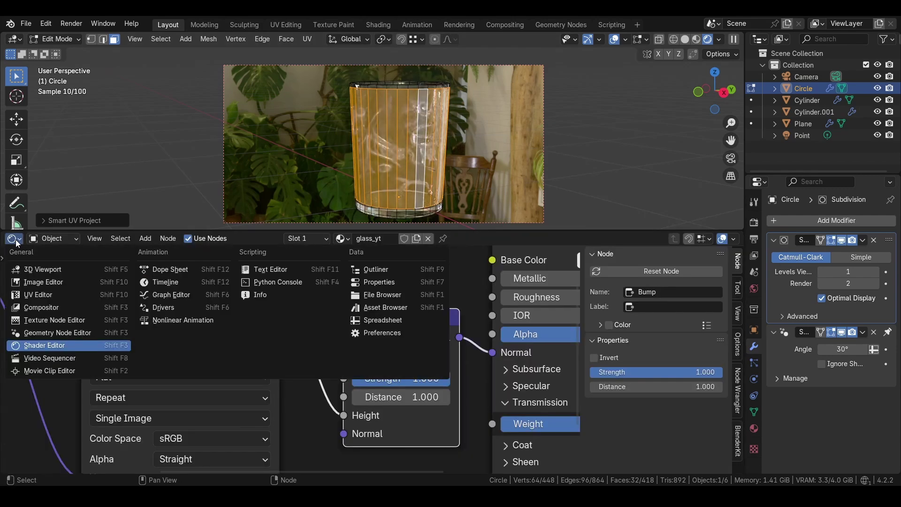
click(71, 295)
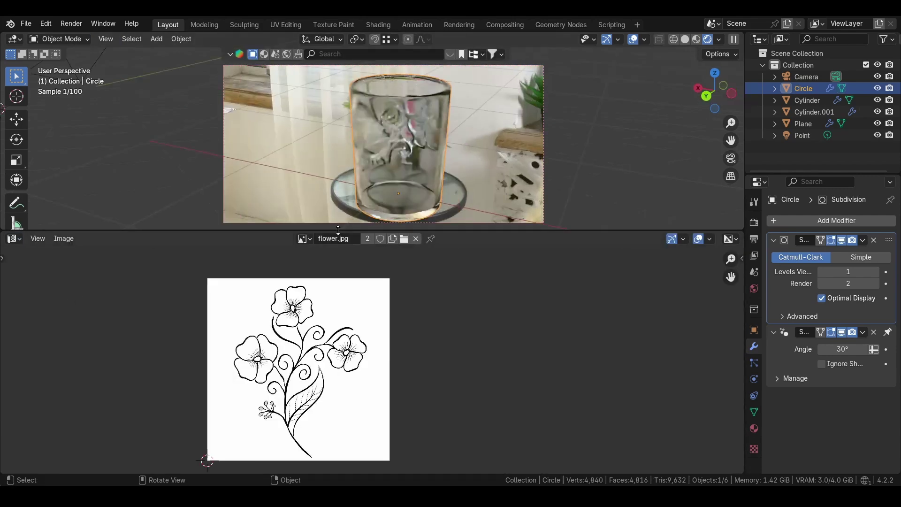
key(Tab)
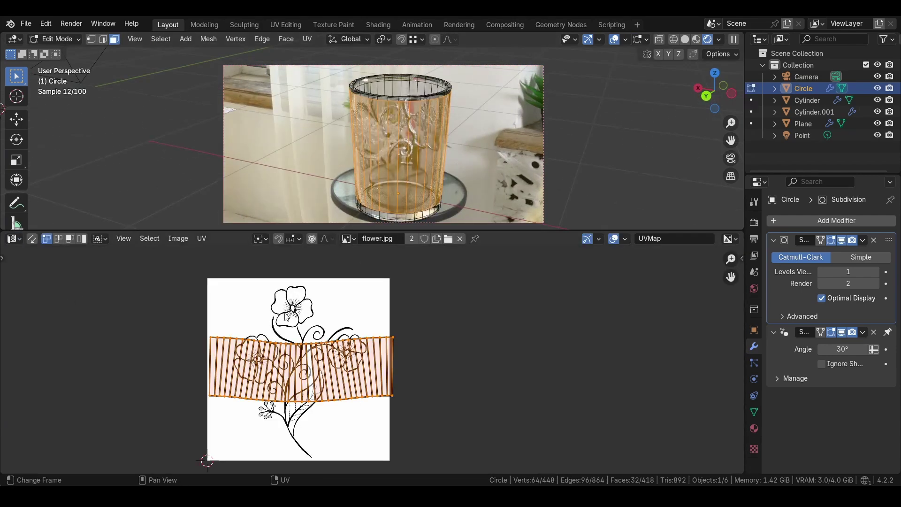
Scale the wall's UV island up to nearly three image widths and shift it upward along Y over the flower.
scroll(338, 363, down, 3)
key(s)
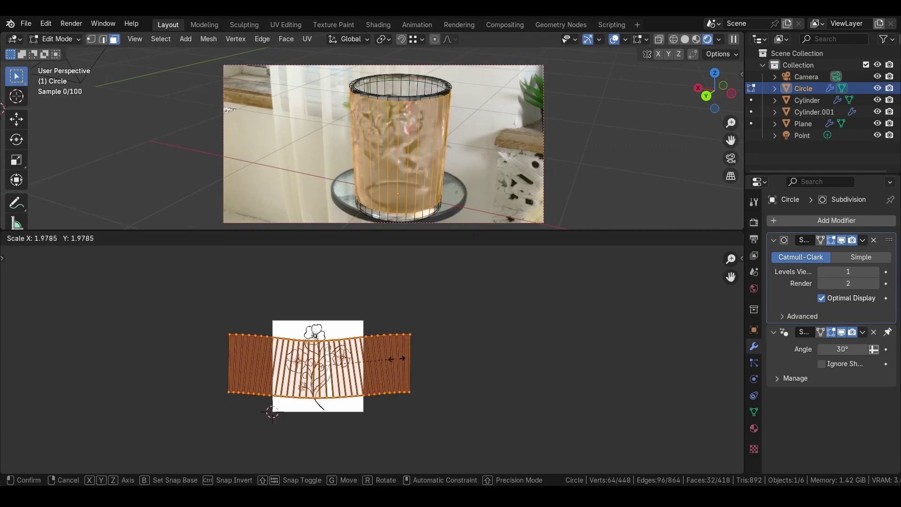
click(429, 356)
key(g)
key(y)
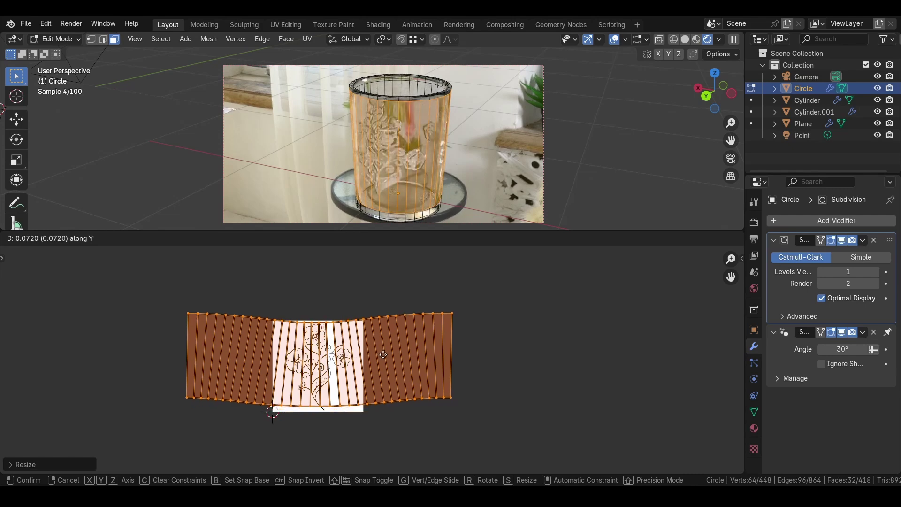
click(383, 357)
Enlarge the wall's UV island slightly more and realign it vertically so the flower image fits the wall height.
key(s)
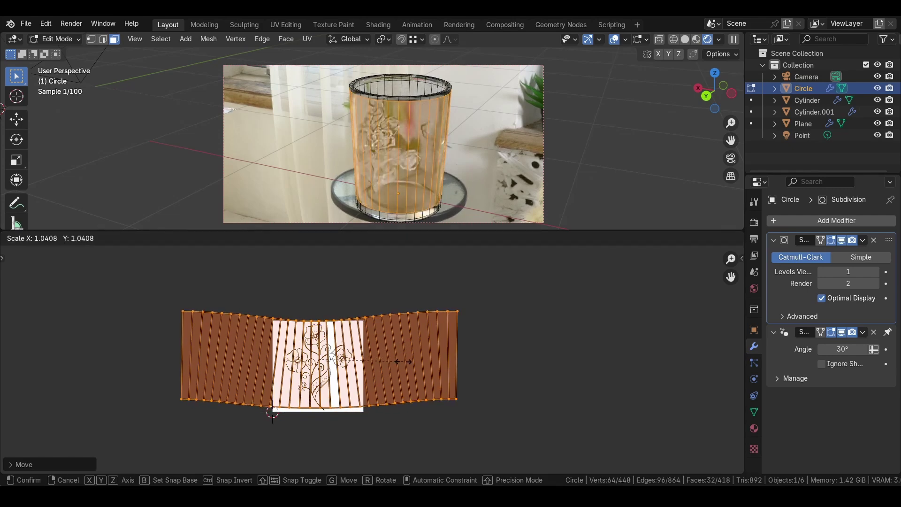
click(405, 362)
key(g)
key(y)
click(406, 364)
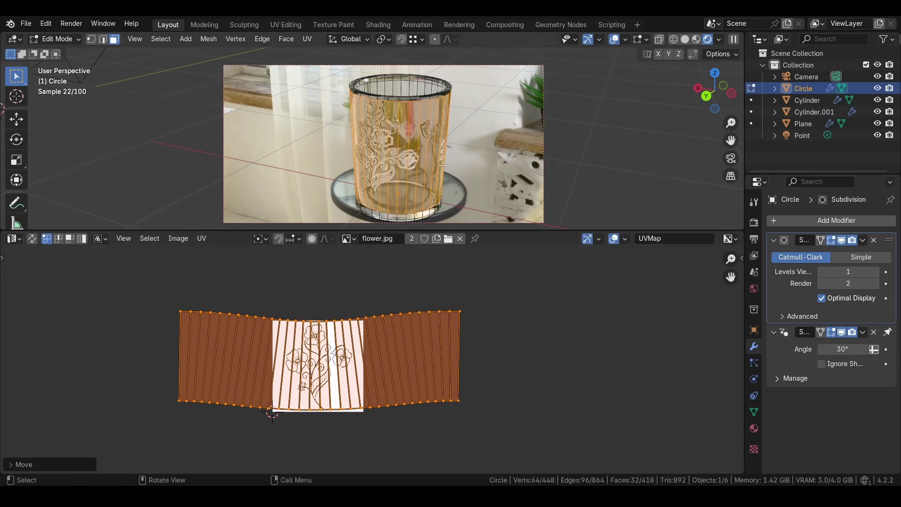
Return to Object Mode, inspect the flower bump around the glass, and switch the lower area back to the Shader Editor.
key(Tab)
scroll(447, 133, up, 3)
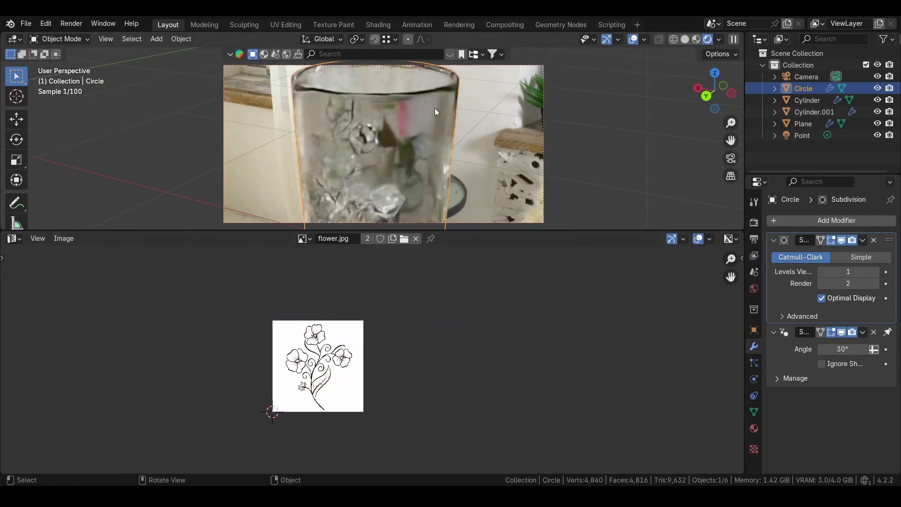
key(Tab)
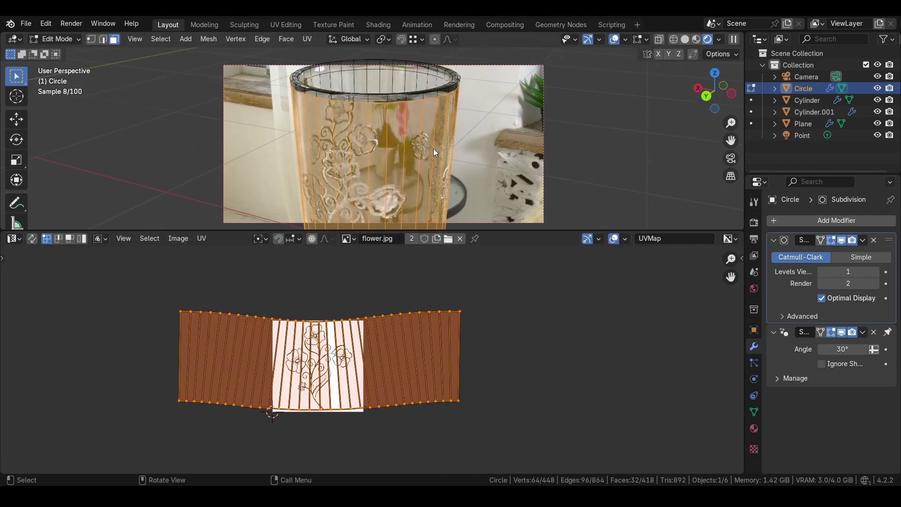
key(Tab)
middle_drag(365, 119, 384, 134)
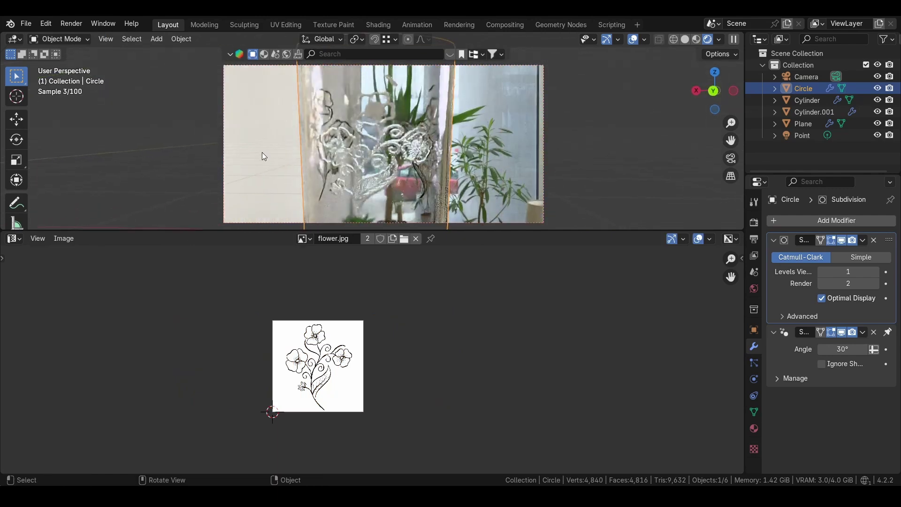
middle_drag(280, 163, 425, 155)
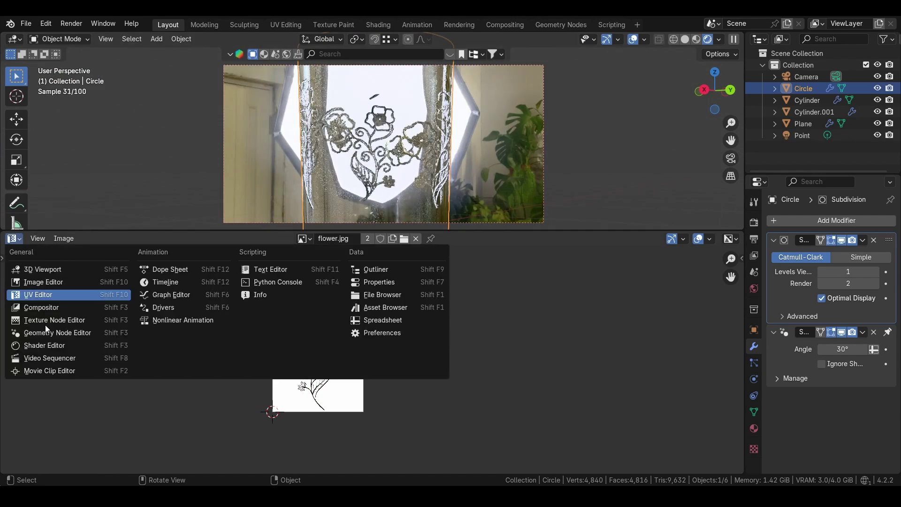
click(50, 346)
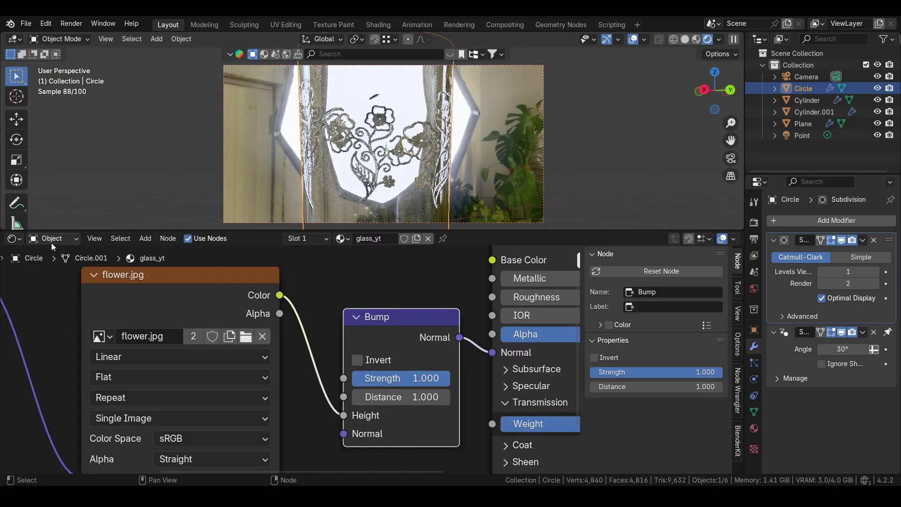
click(14, 238)
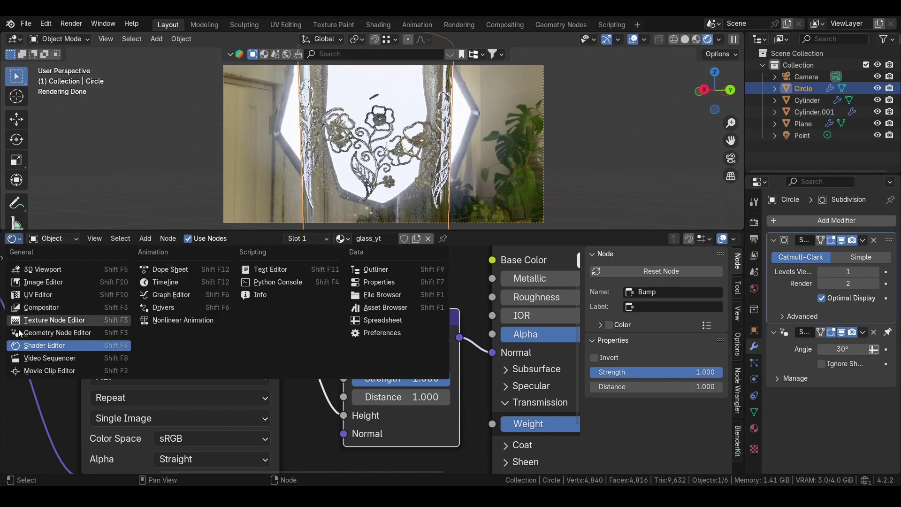
click(62, 344)
Display the World shader and examine the coordinate, mapping and HDR environment texture nodes feeding the Background.
click(53, 239)
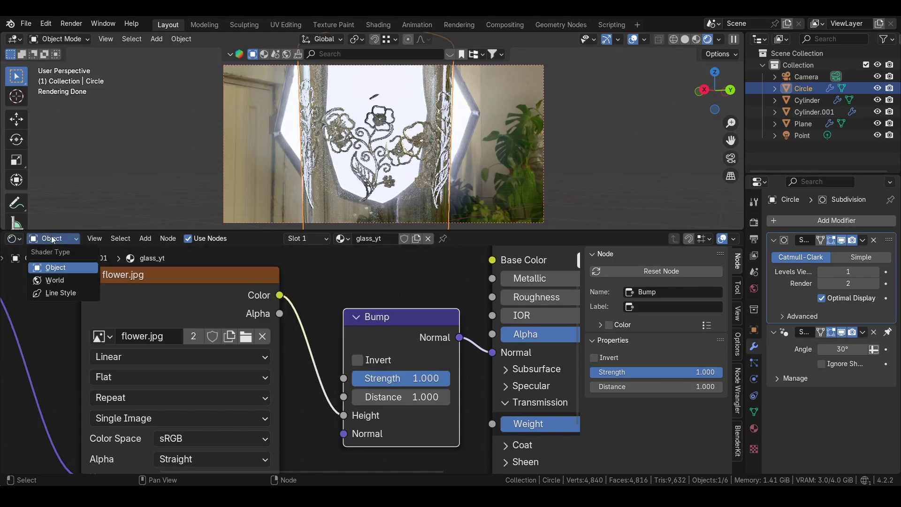
click(70, 287)
scroll(231, 323, down, 2)
drag(319, 292, 300, 297)
drag(180, 298, 183, 298)
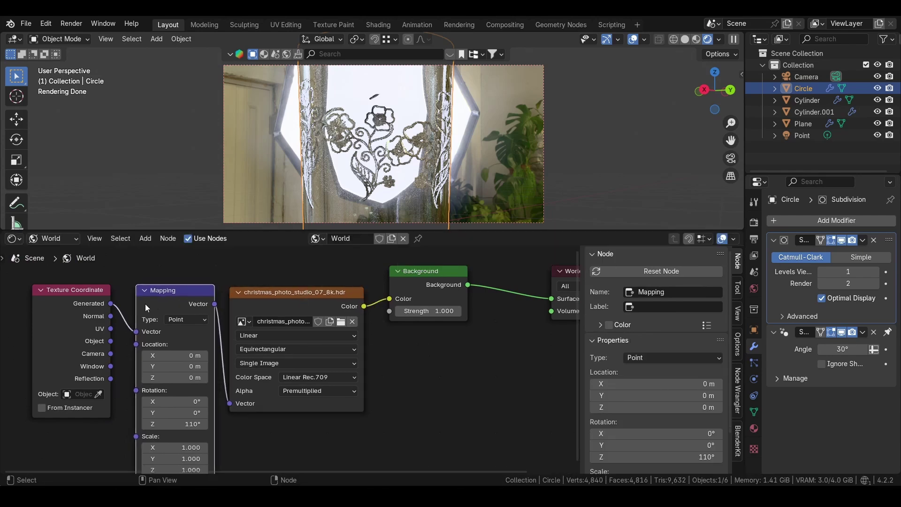
drag(85, 295, 85, 292)
drag(417, 274, 423, 274)
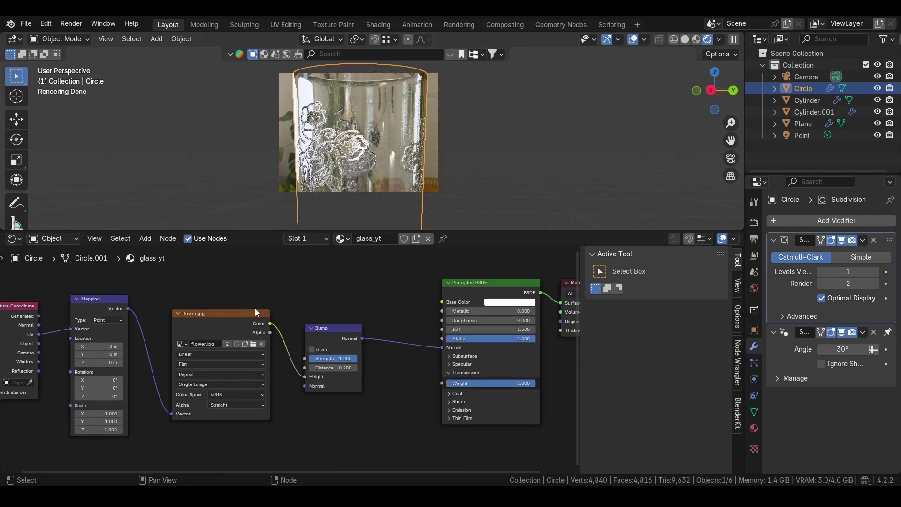
Try lower Bump strength values such as 0.587 on the glass material and undo the strength changes.
click(321, 333)
drag(320, 333, 332, 315)
scroll(362, 342, up, 2)
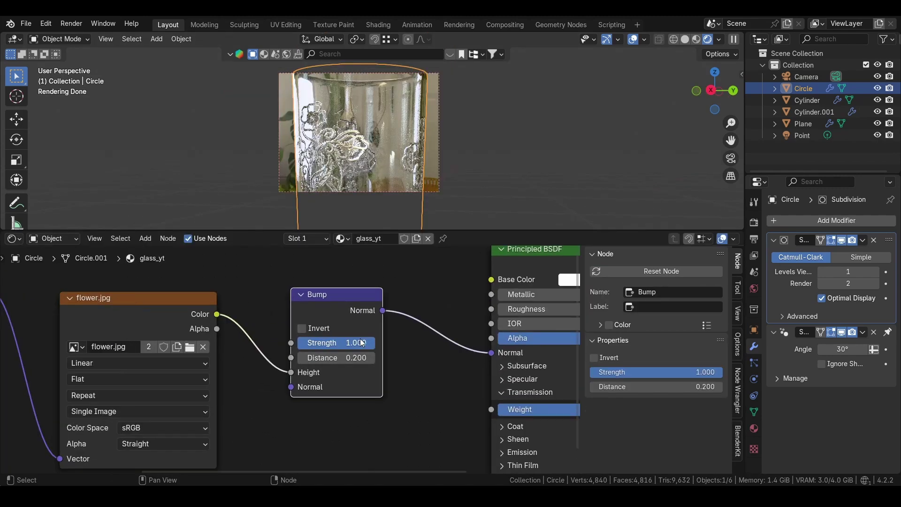
drag(368, 349, 336, 348)
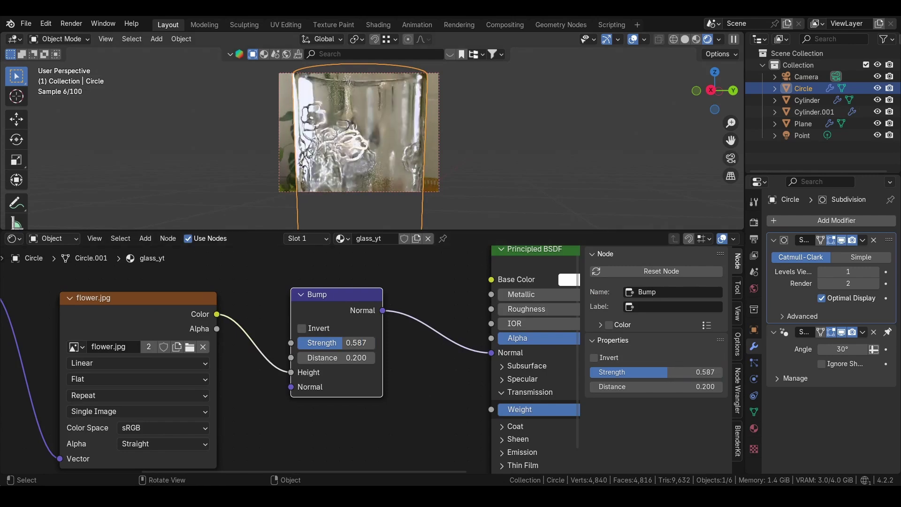
drag(352, 345, 329, 345)
key(ctrl+z)
key(ctrl+z)
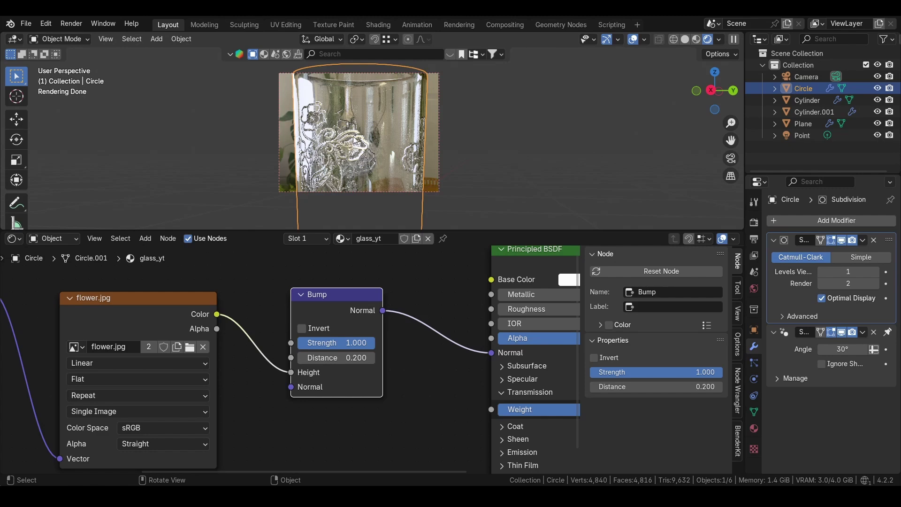
Make room after flower.jpg and insert a Color Ramp node between its Color output and the Bump node's Height input.
scroll(294, 317, down, 5)
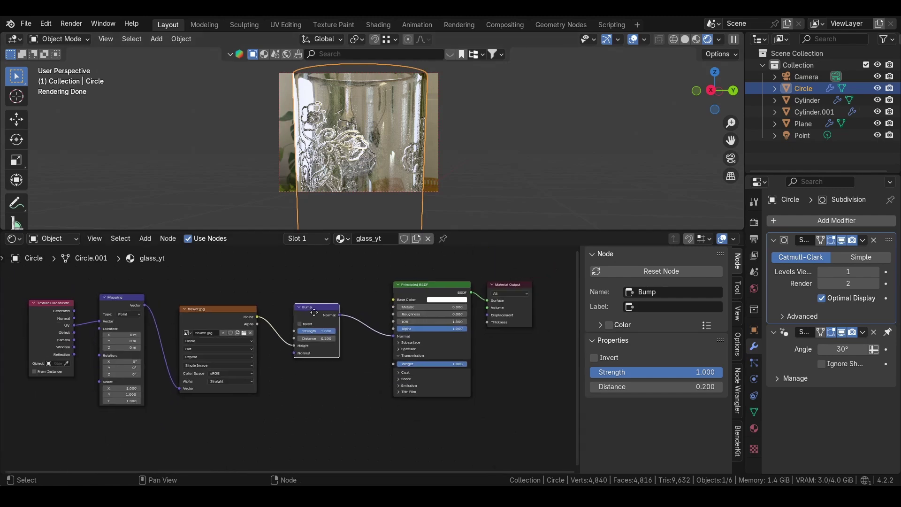
drag(94, 304, 212, 323)
drag(367, 305, 405, 304)
scroll(334, 310, up, 1)
key(shift+a)
click(331, 307)
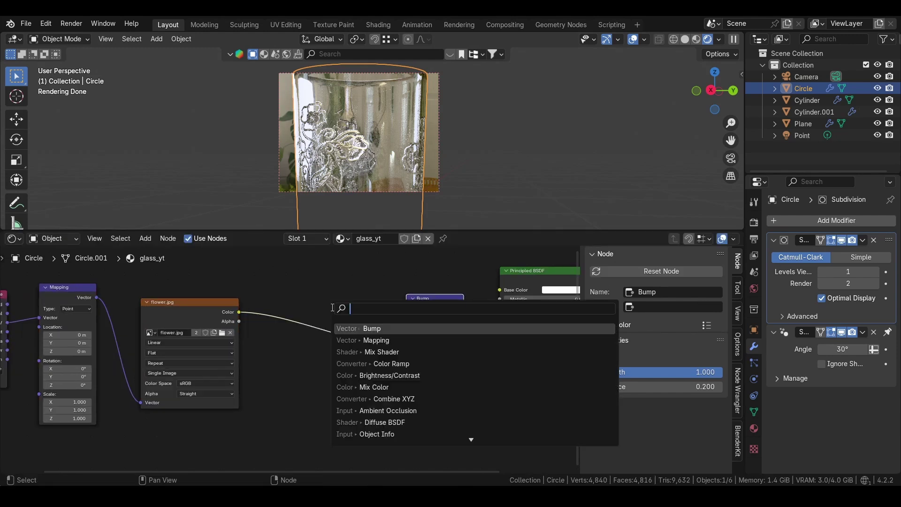
click(392, 364)
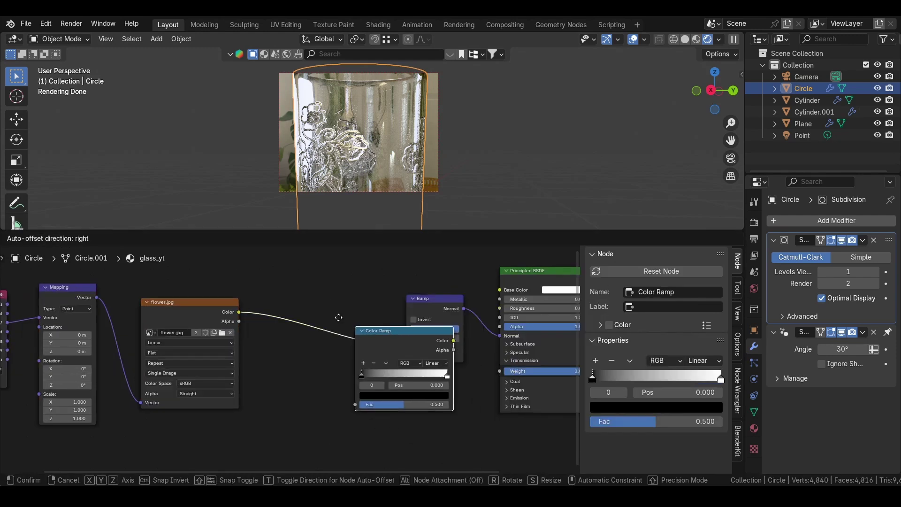
click(288, 288)
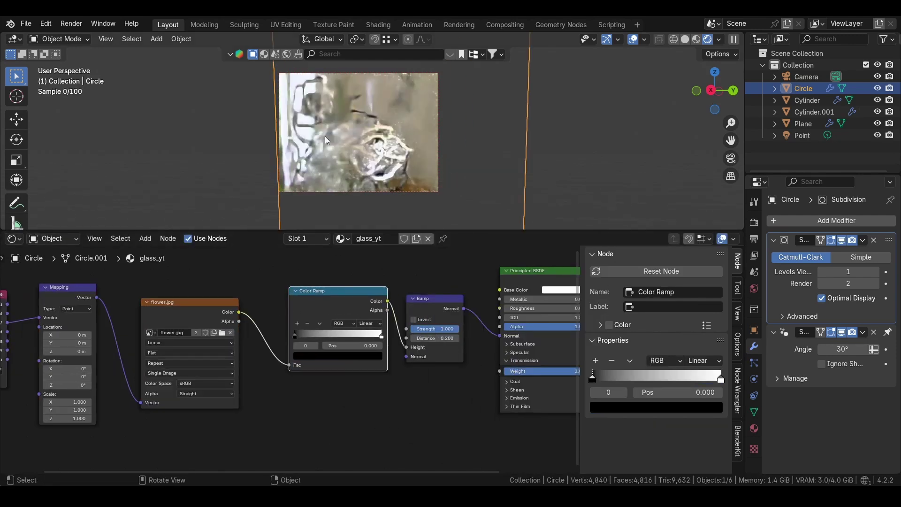
Redraw the render region over a close-up of the flower pattern and move the Color Ramp's white stop to position 0.695.
key(ctrl+b)
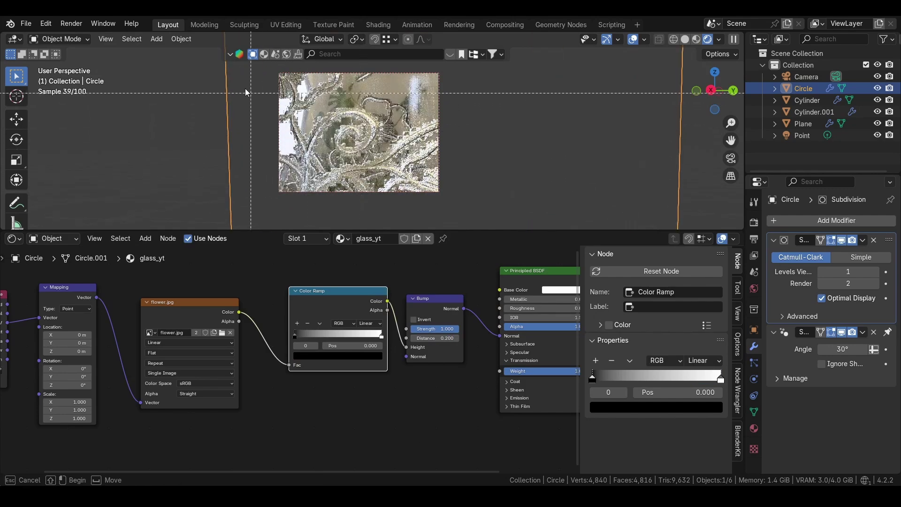
drag(245, 88, 455, 197)
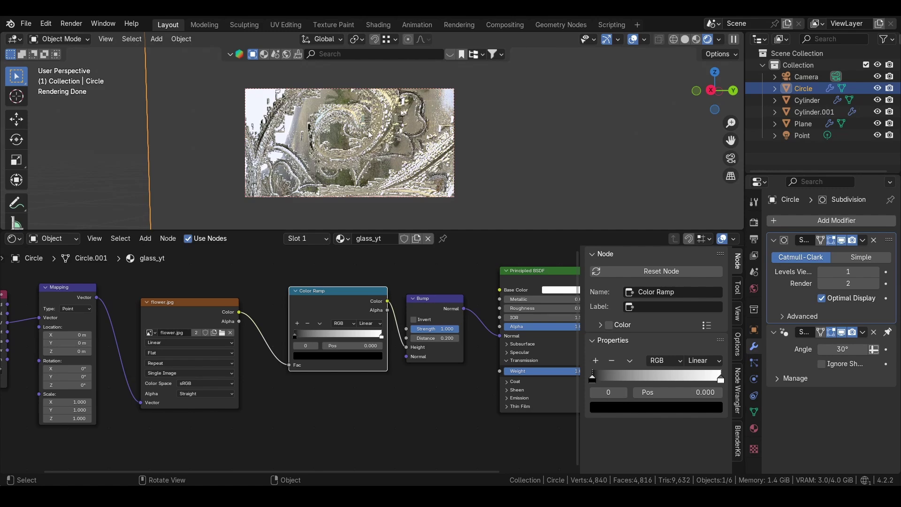
scroll(387, 343, up, 5)
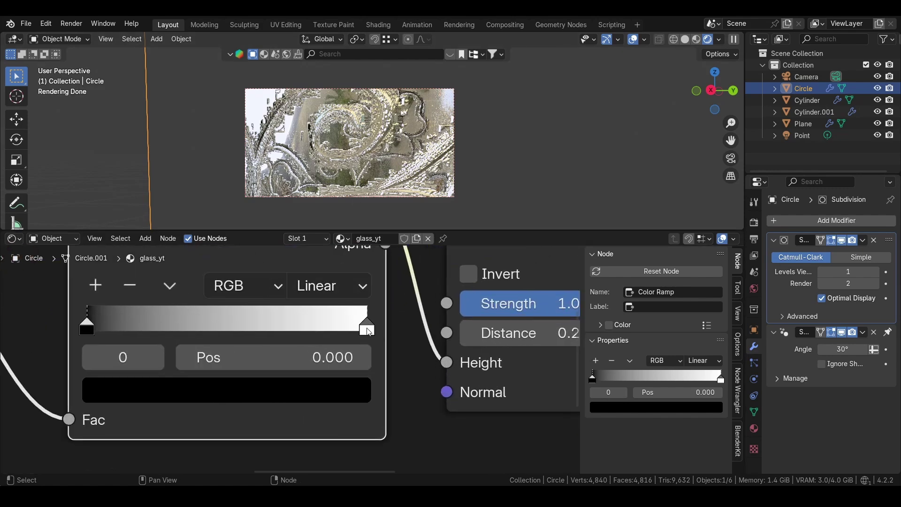
drag(368, 332, 321, 330)
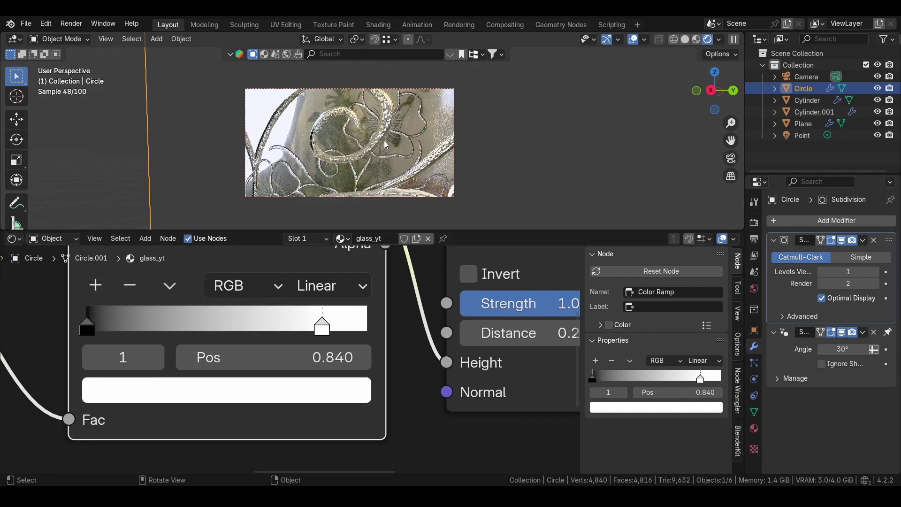
drag(321, 329, 280, 331)
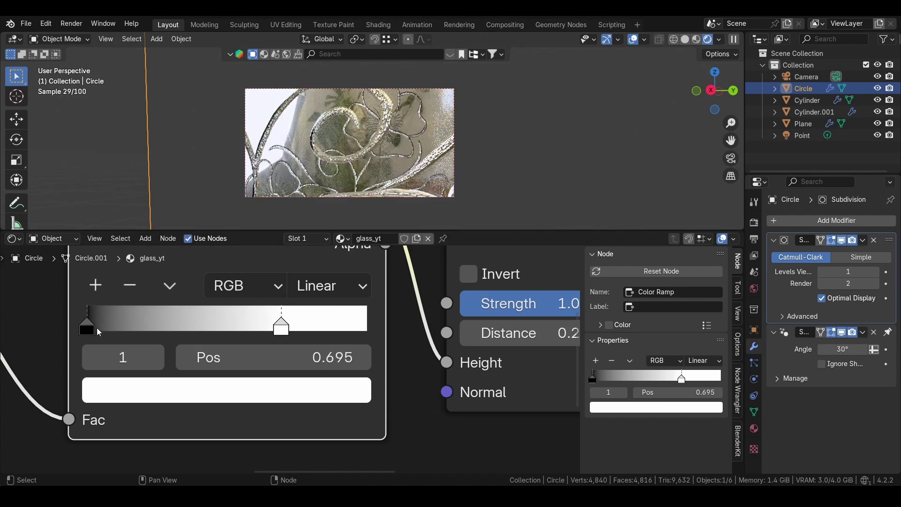
Try positions such as 0.011 and 0.022 for the Color Ramp's black stop and return it to 0.000.
mouse_move(87, 328)
mouse_down()
mouse_move(108, 329)
mouse_move(86, 333)
mouse_up()
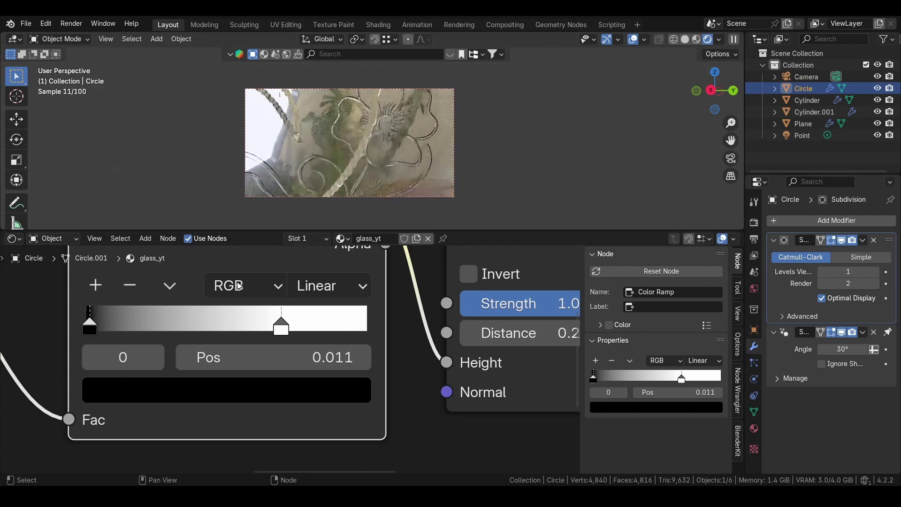
drag(90, 327, 52, 335)
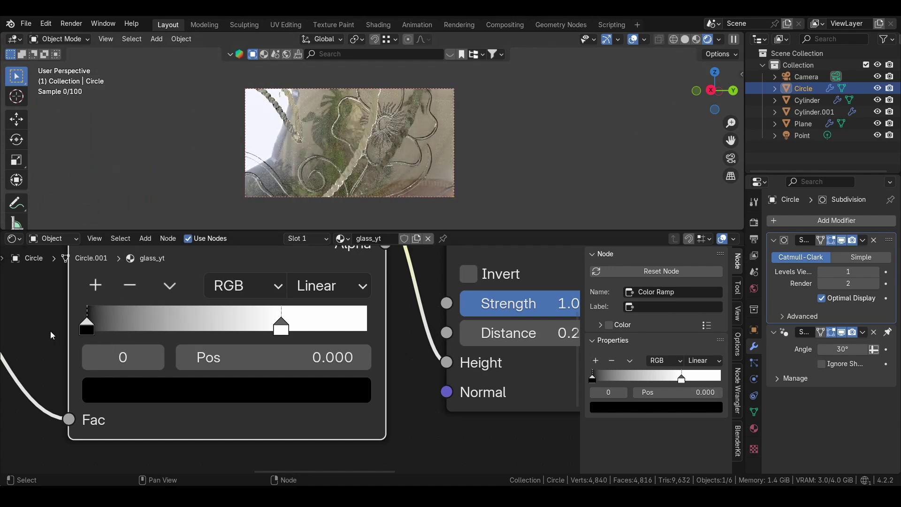
click(88, 329)
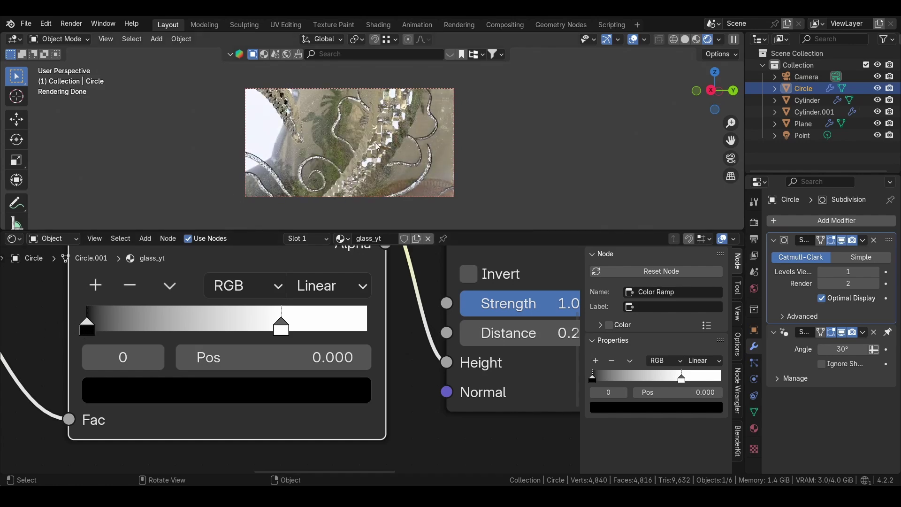
drag(86, 328, 93, 328)
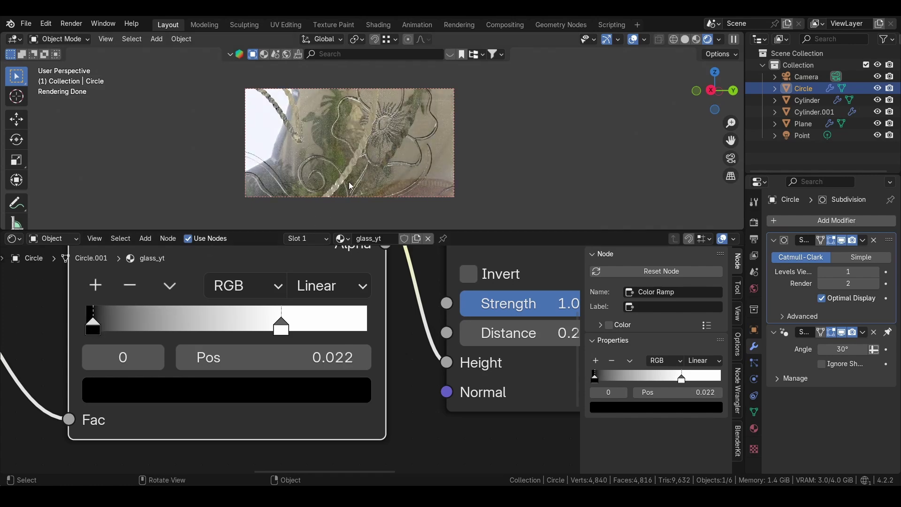
drag(92, 332, 53, 331)
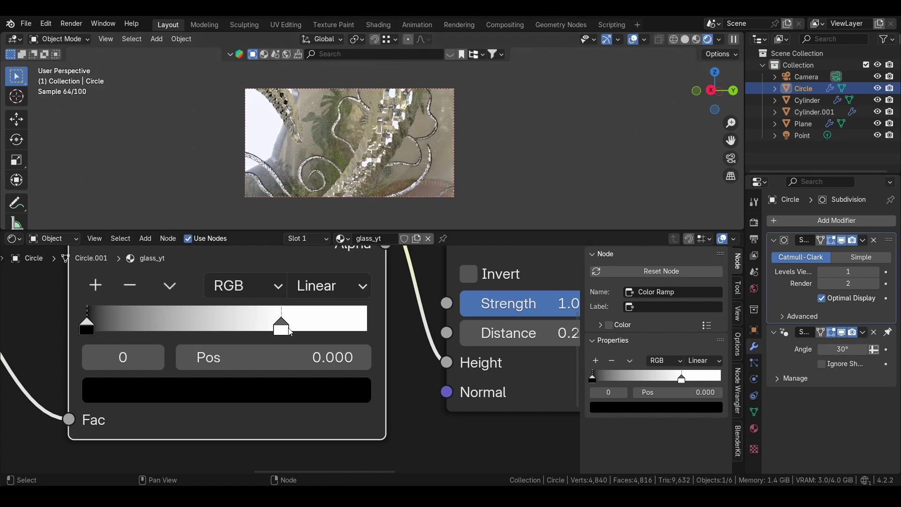
Move the Color Ramp's white stop to position 0.753 and nudge the black stop slightly inward.
drag(288, 332, 370, 331)
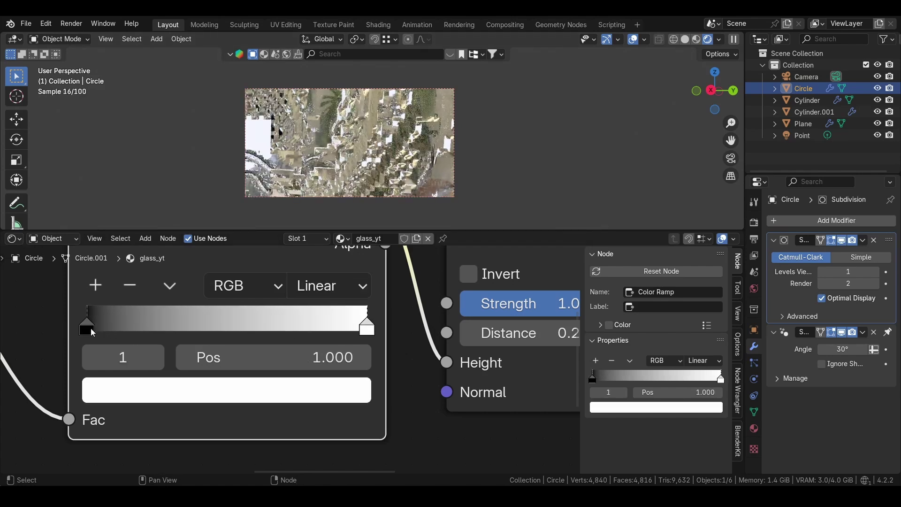
mouse_move(91, 328)
mouse_down()
mouse_move(260, 323)
mouse_move(97, 326)
mouse_up()
drag(355, 331, 286, 332)
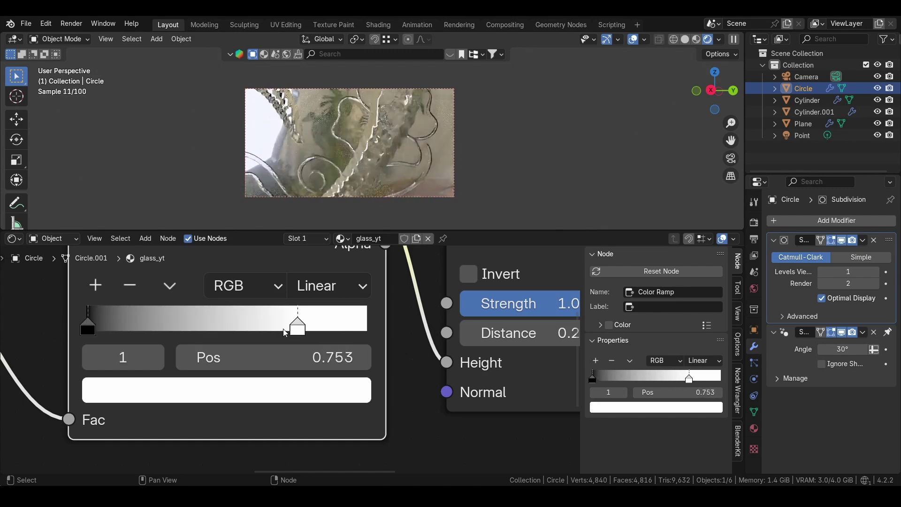
Check the flower pattern on the whole glass and in close-up, and try a Bump Distance of 1.000.
scroll(340, 151, down, 4)
scroll(369, 168, down, 3)
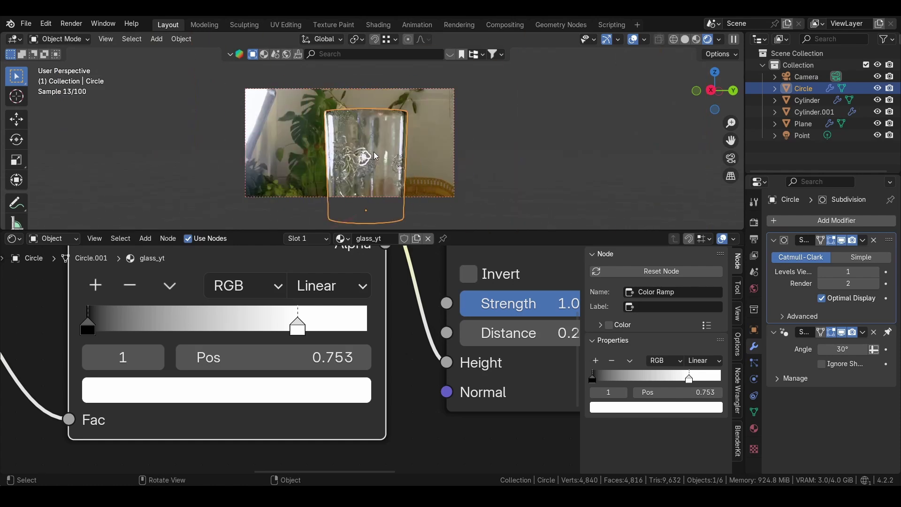
scroll(377, 353, down, 2)
scroll(523, 320, up, 2)
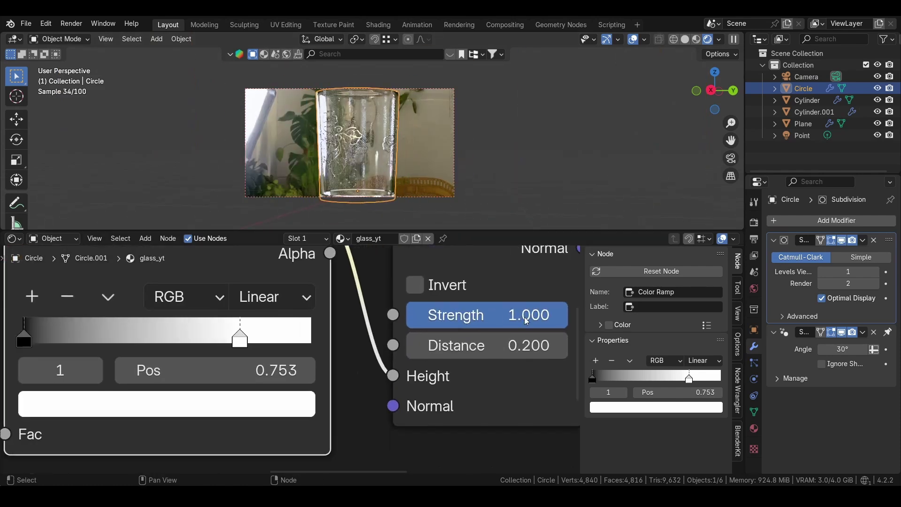
scroll(370, 138, up, 8)
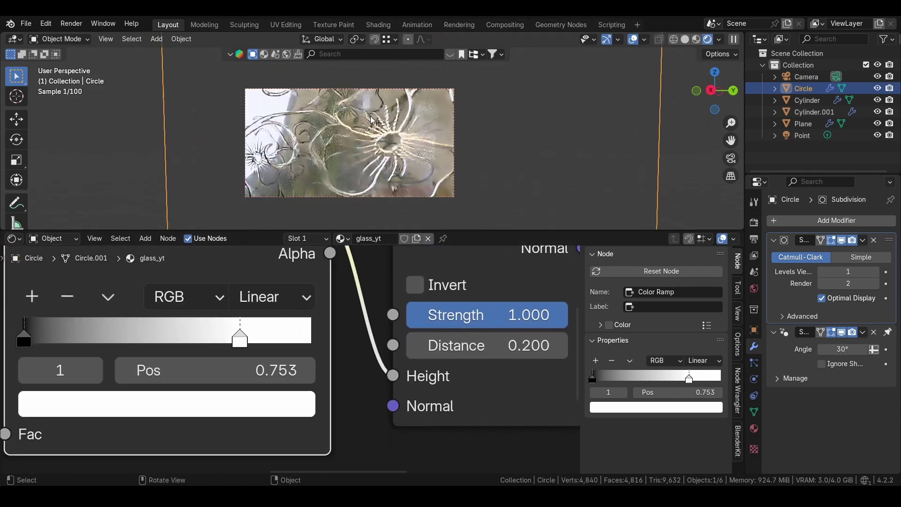
middle_drag(370, 138, 382, 134)
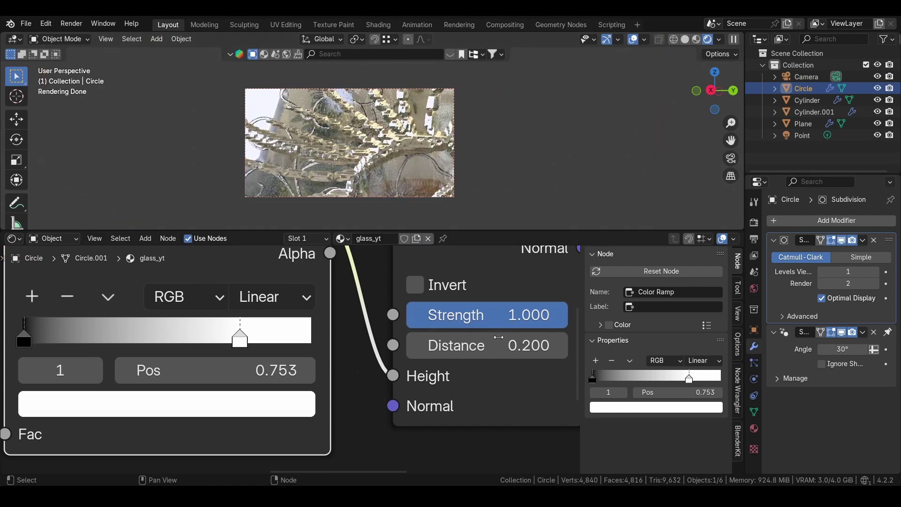
click(485, 350)
text(1)
key(Return)
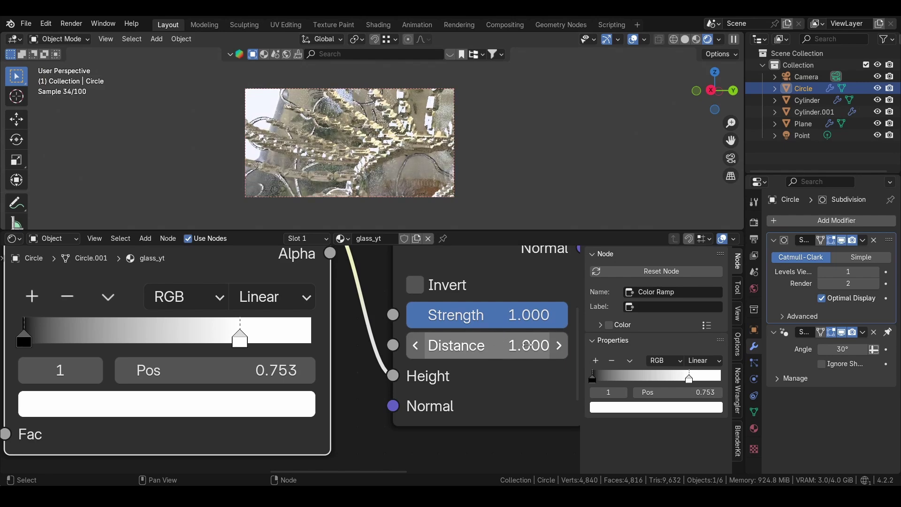
Set the Bump node's Distance to 0.32, lower its Strength to 0.600 and further, and enlarge the 3D viewport.
mouse_move(488, 315)
mouse_down()
mouse_move(425, 315)
mouse_move(503, 314)
mouse_up()
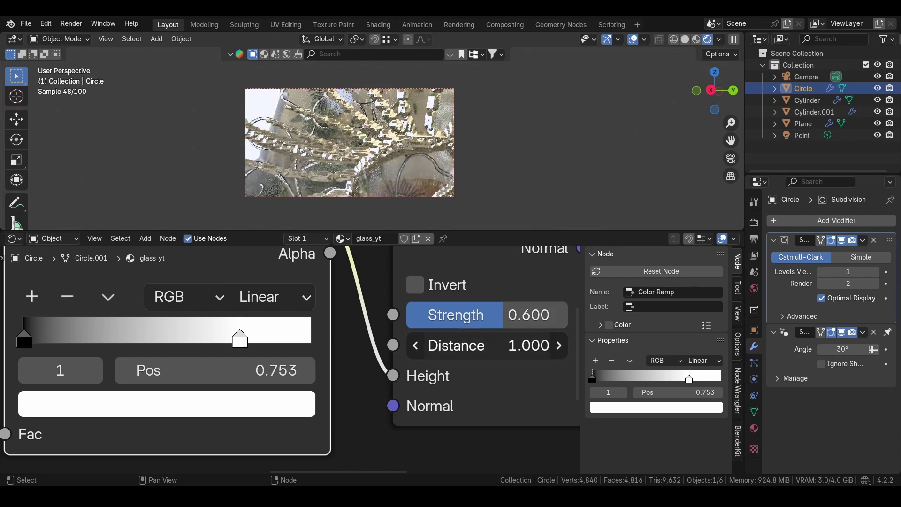
drag(513, 349, 497, 349)
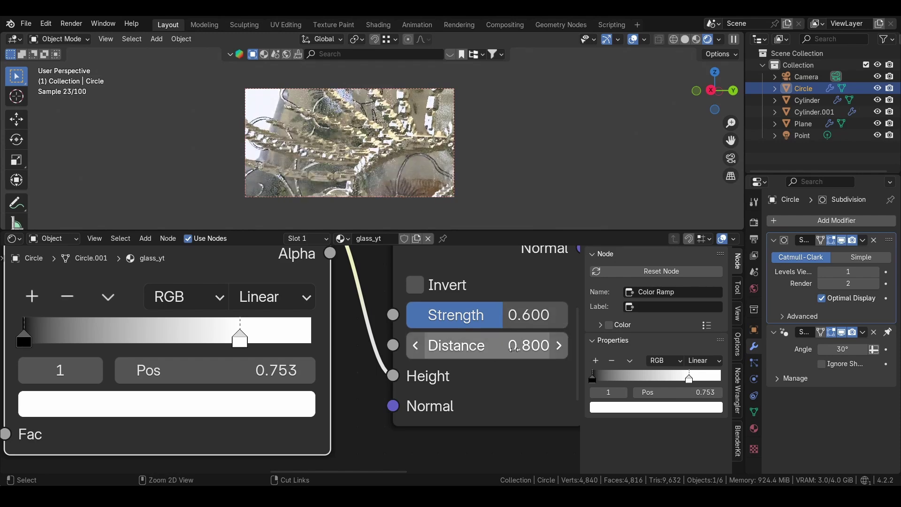
key(shift)
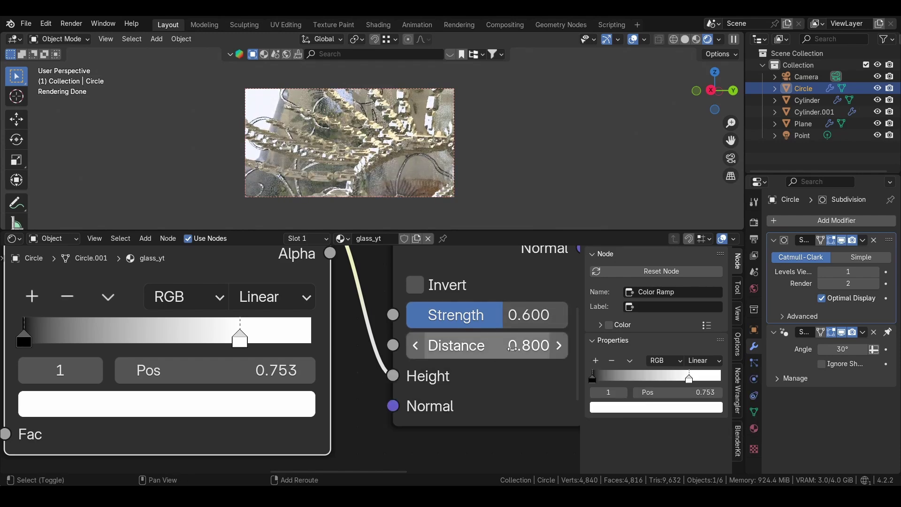
shift+drag(517, 349, 480, 348)
click(516, 343)
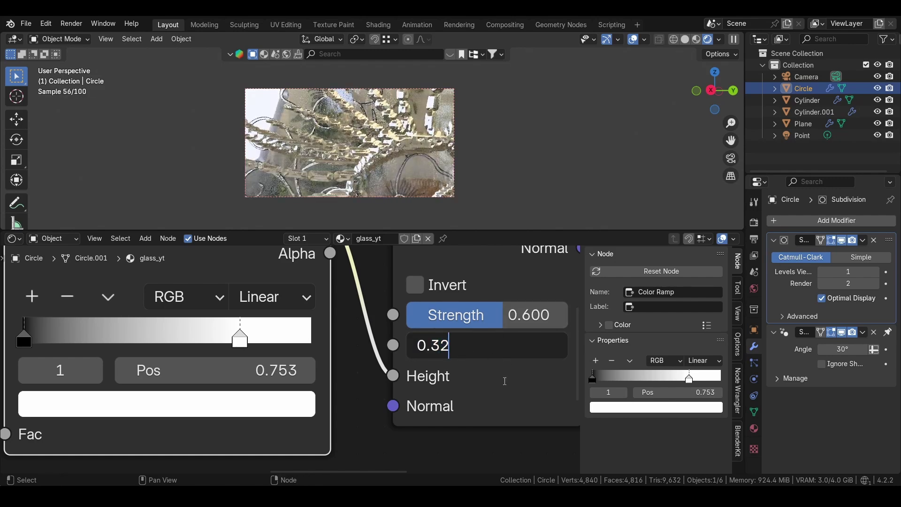
key(Return)
drag(481, 315, 482, 387)
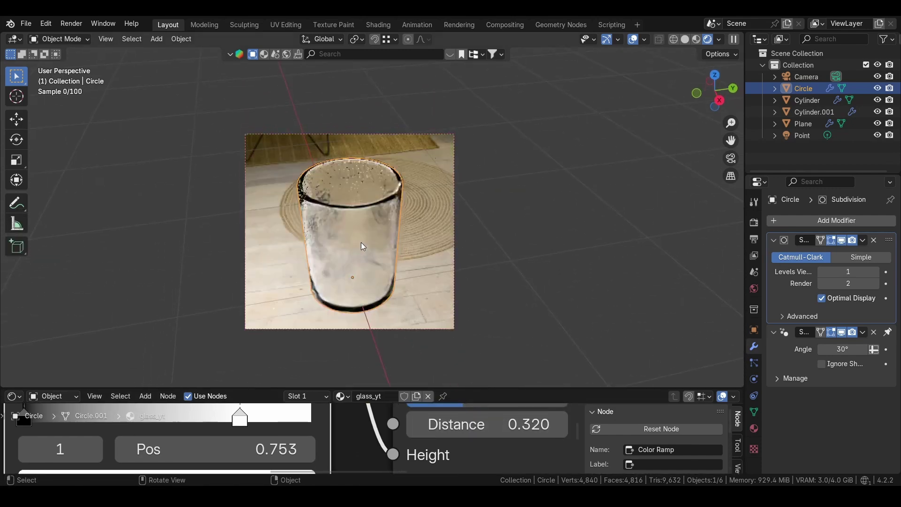
Inspect the glass from another side, switch the viewport to solid shading and select the existing curved backdrop plane.
middle_drag(367, 225, 464, 199)
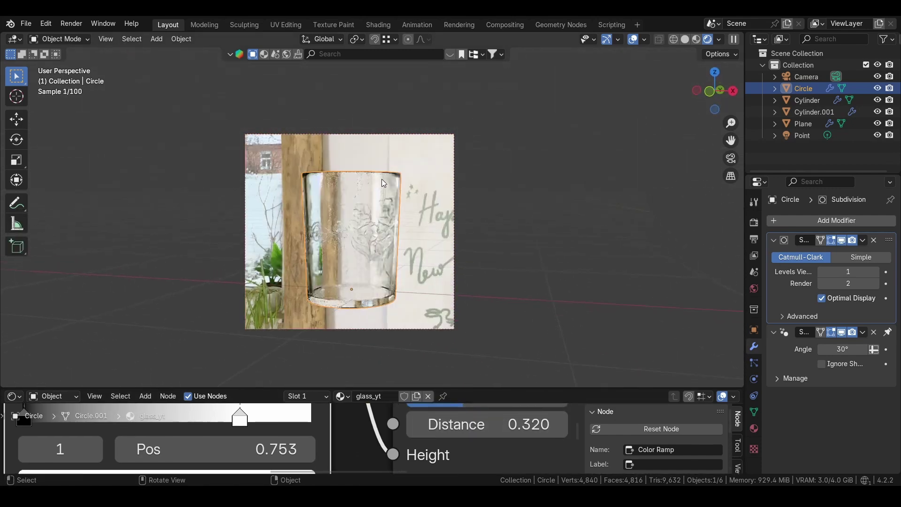
click(685, 39)
middle_drag(412, 247, 369, 271)
scroll(367, 266, down, 5)
shift+middle_drag(434, 272, 363, 257)
click(434, 190)
middle_drag(434, 190, 354, 252)
Add a mesh plane and move it along the global X axis until it lies beneath the standalone glass.
key(shift+a)
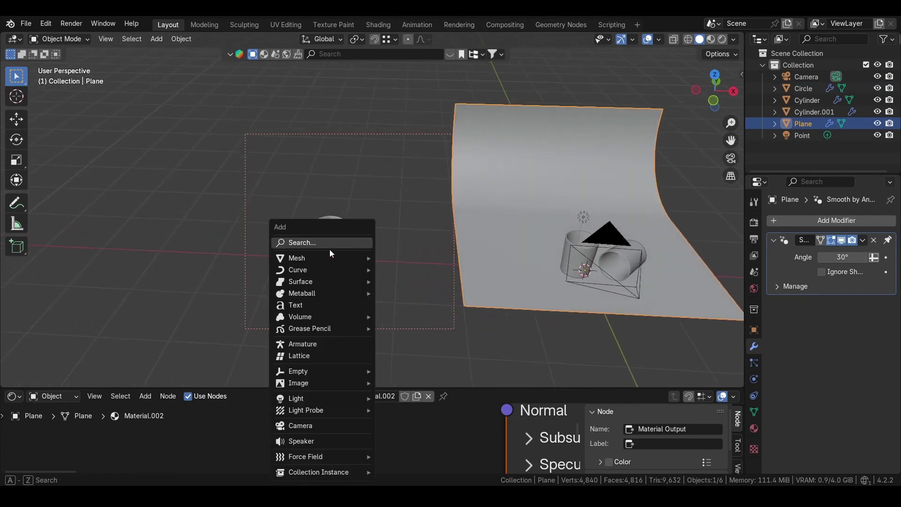
key(shift+a)
mouse_move(257, 144)
click(326, 144)
key(g)
key(x)
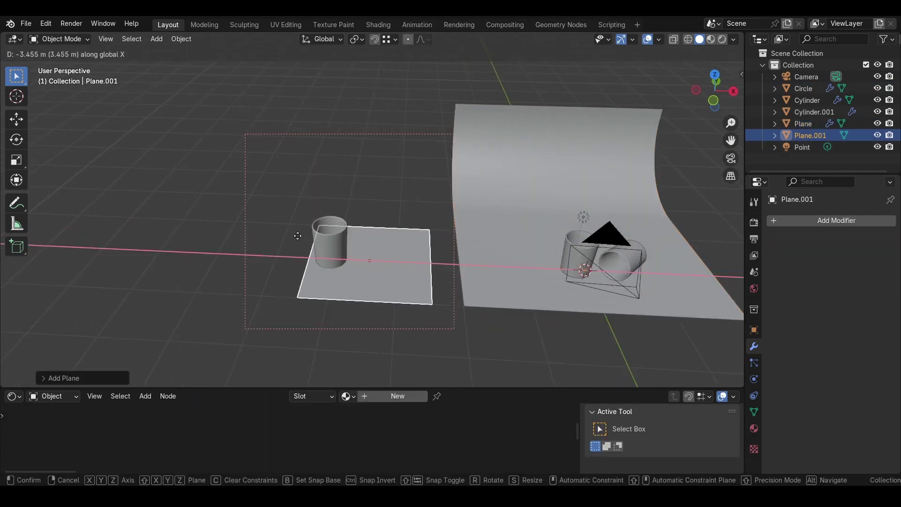
click(265, 237)
Extend the new plane's back edge away from the glass and extrude it upward along Z as a vertical wall.
middle_drag(267, 238, 318, 198)
key(Tab)
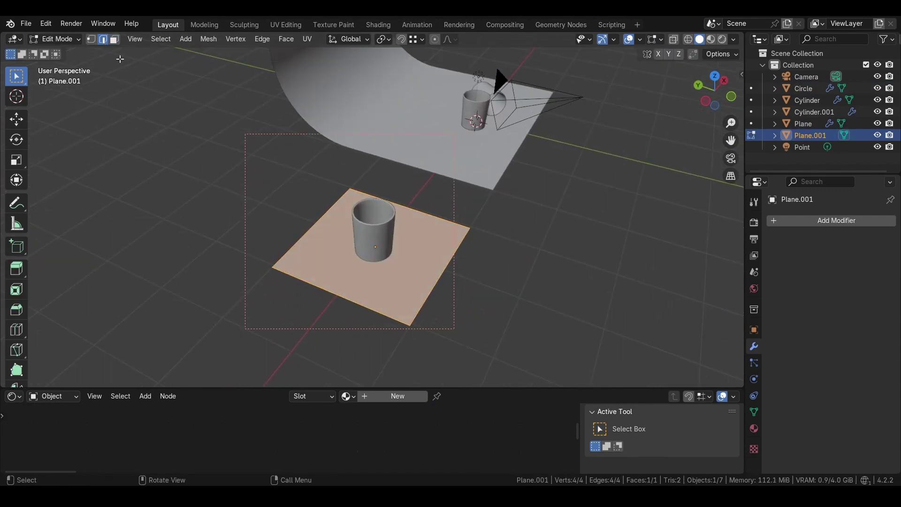
click(324, 215)
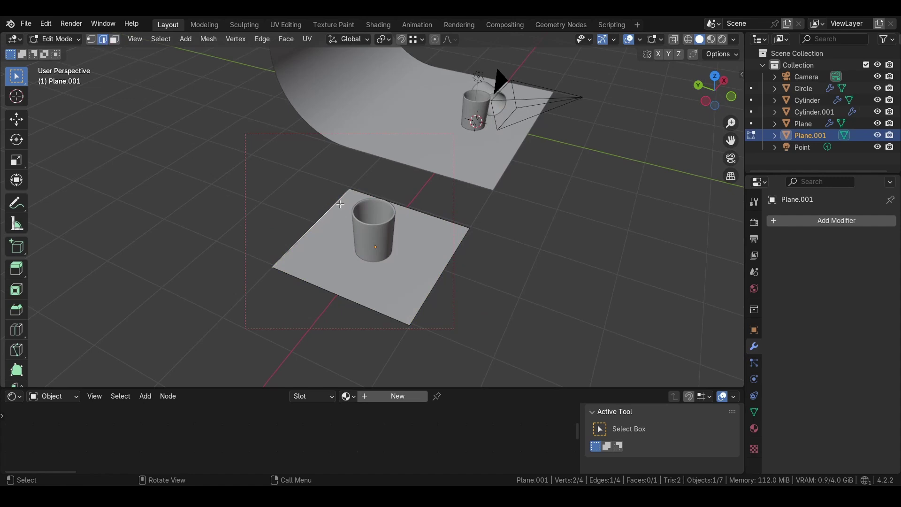
key(g)
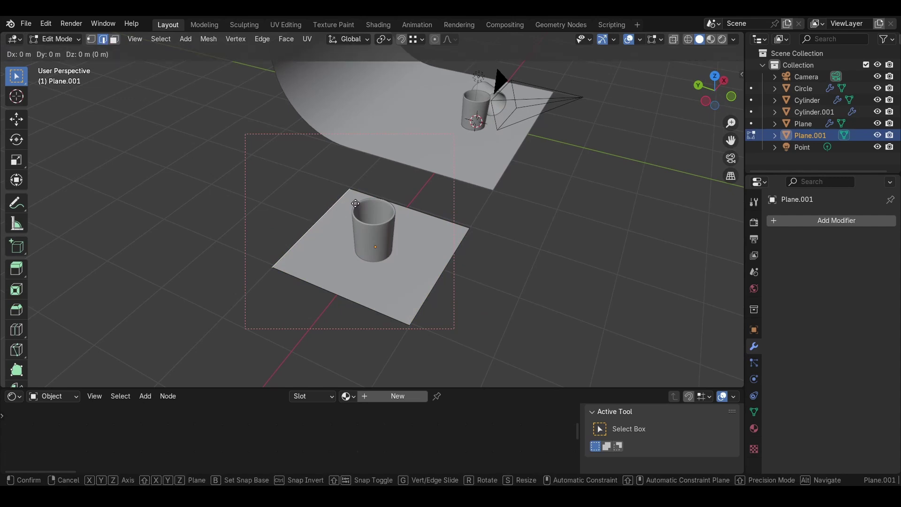
click(337, 192)
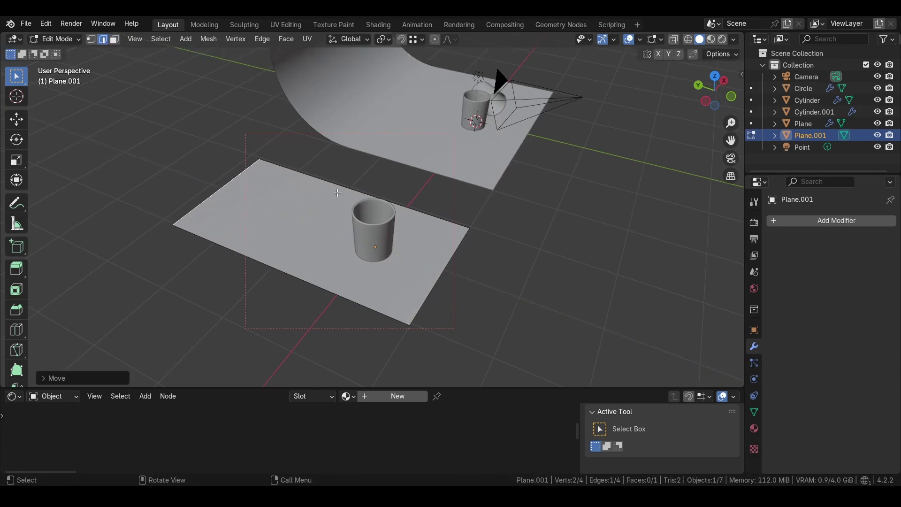
key(e)
key(z)
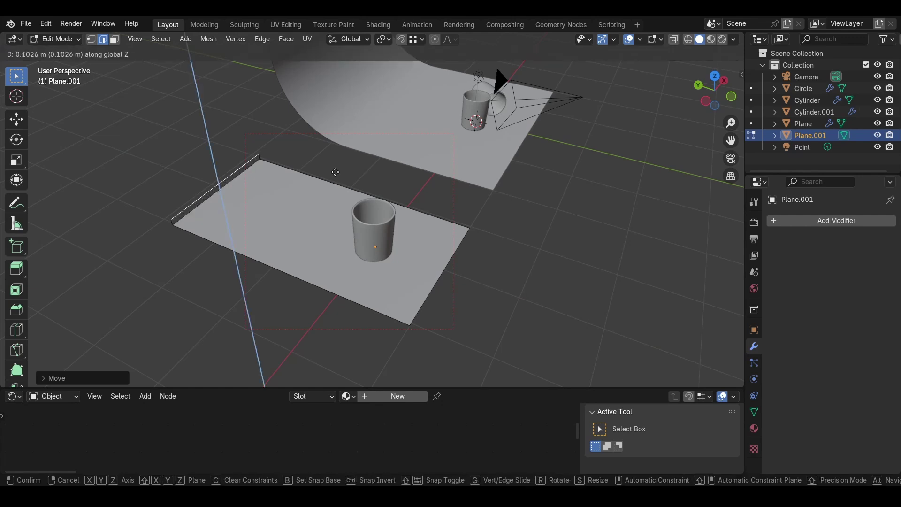
click(317, 103)
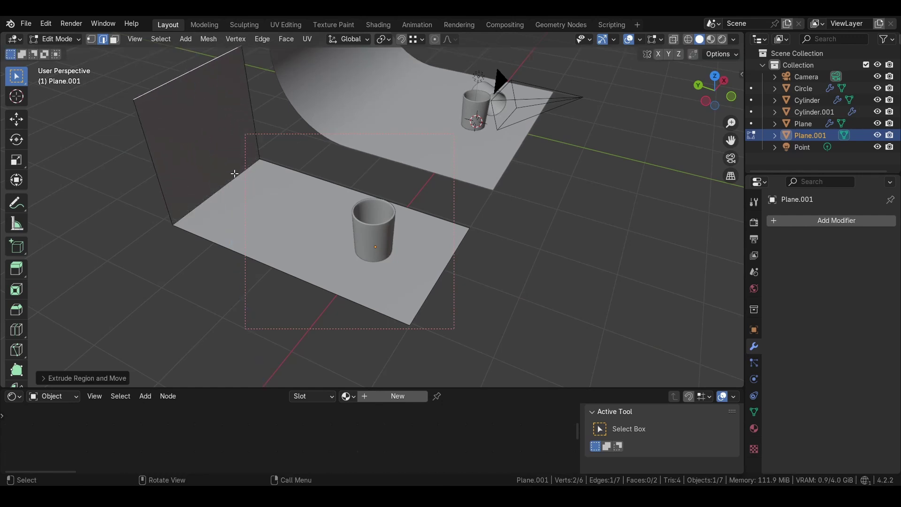
Bevel the edge between floor and wall with an offset of about 1.05 m and many segments, and return to Object Mode.
click(222, 186)
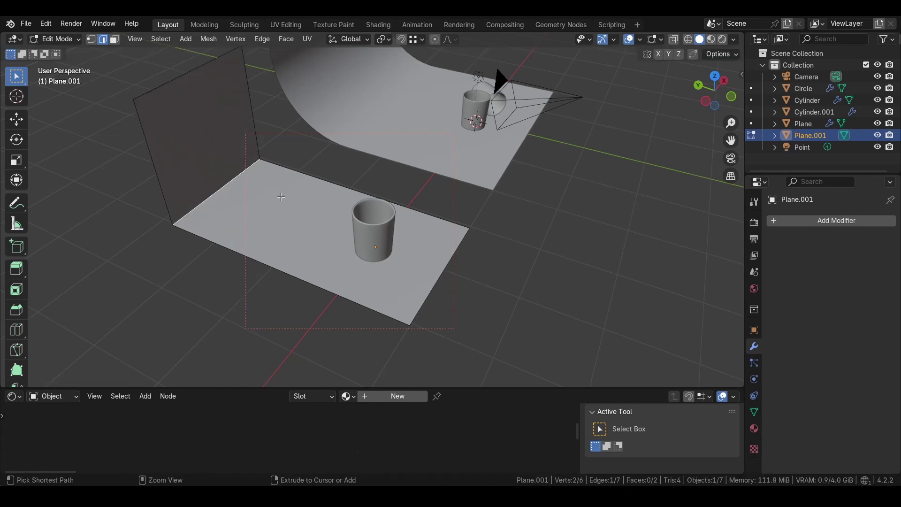
key(ctrl+b)
scroll(347, 205, up, 14)
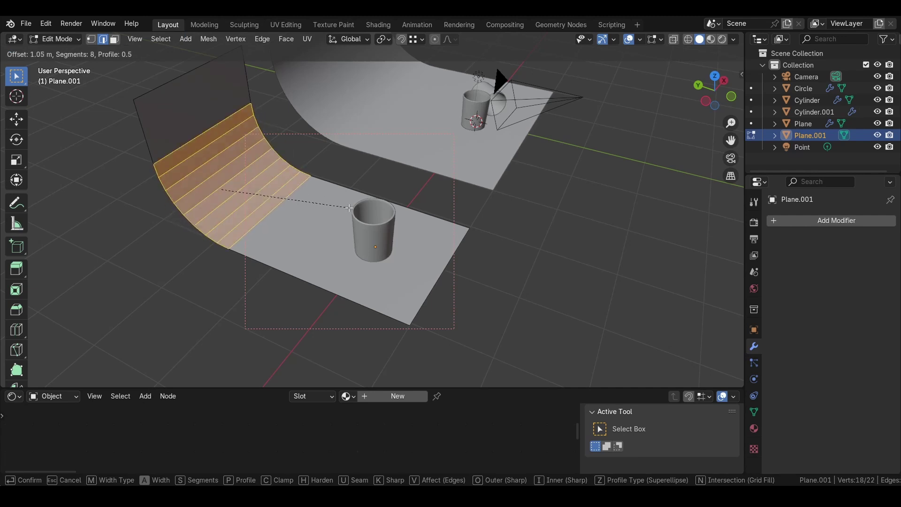
click(349, 208)
right_click(349, 208)
key(Escape)
key(Tab)
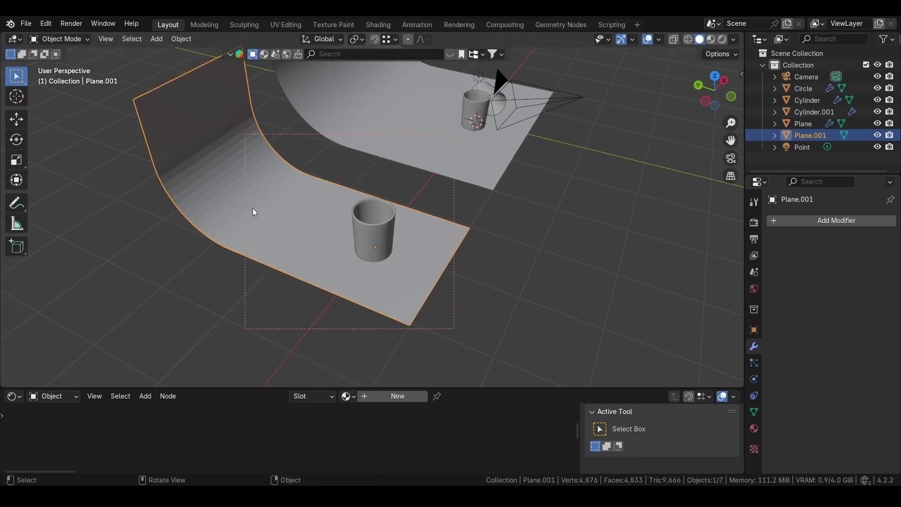
Apply Shade Auto Smooth to the new backdrop and scale it along the global X axis by about 1.91.
right_click(213, 153)
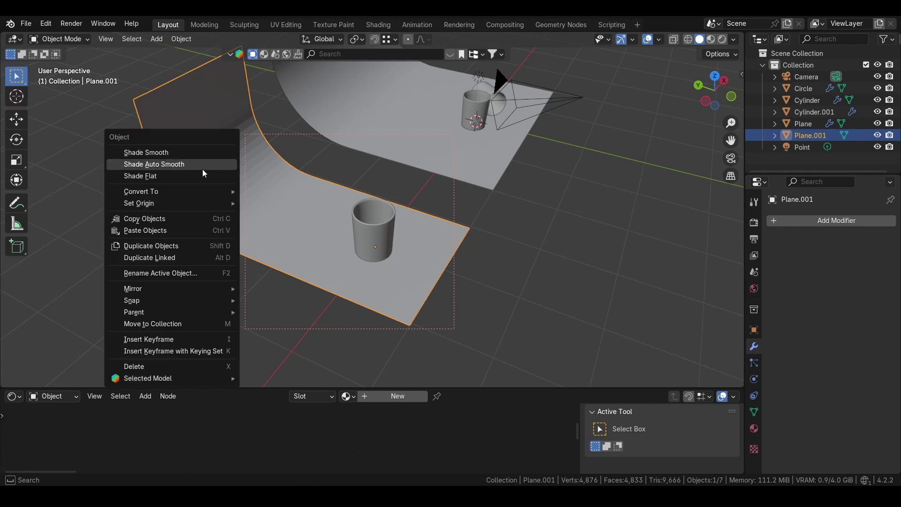
click(154, 164)
middle_drag(393, 226, 342, 235)
key(s)
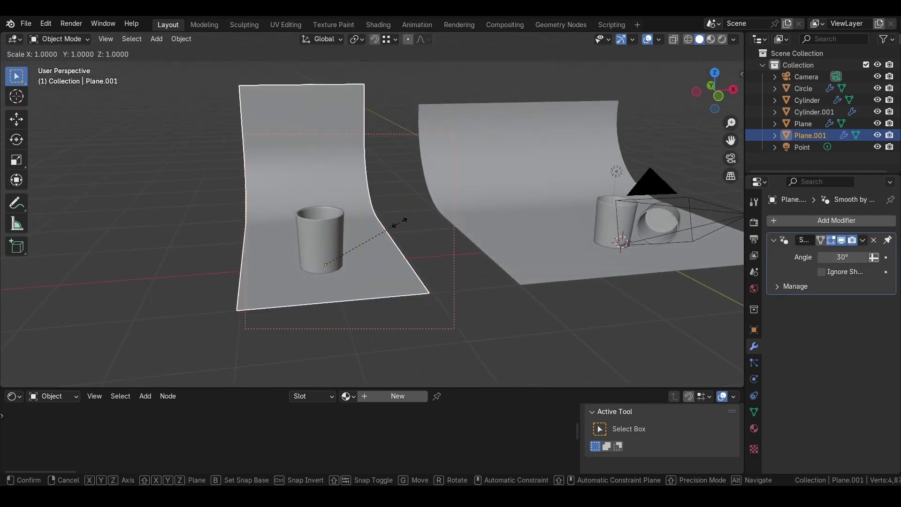
key(x)
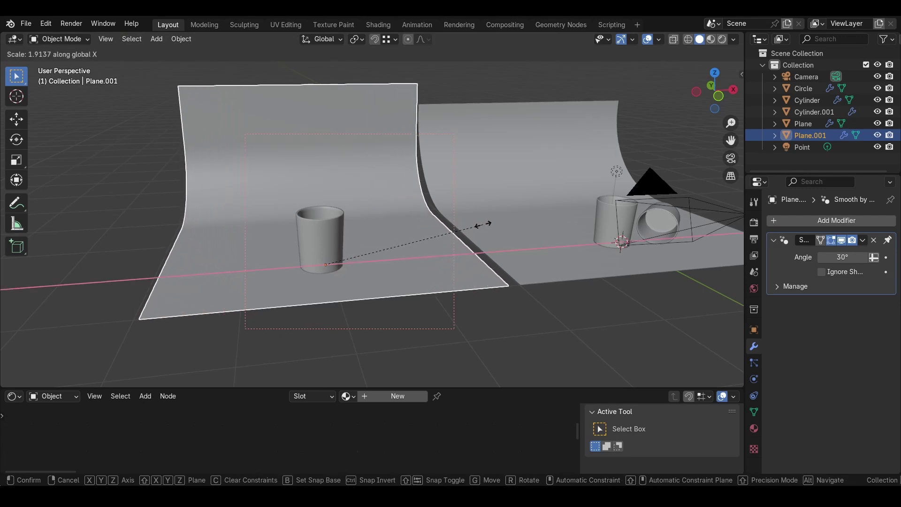
click(482, 224)
Add a point light and move it along the global X axis to about -4.05 m, at the standalone glass.
scroll(329, 238, up, 6)
scroll(338, 206, down, 6)
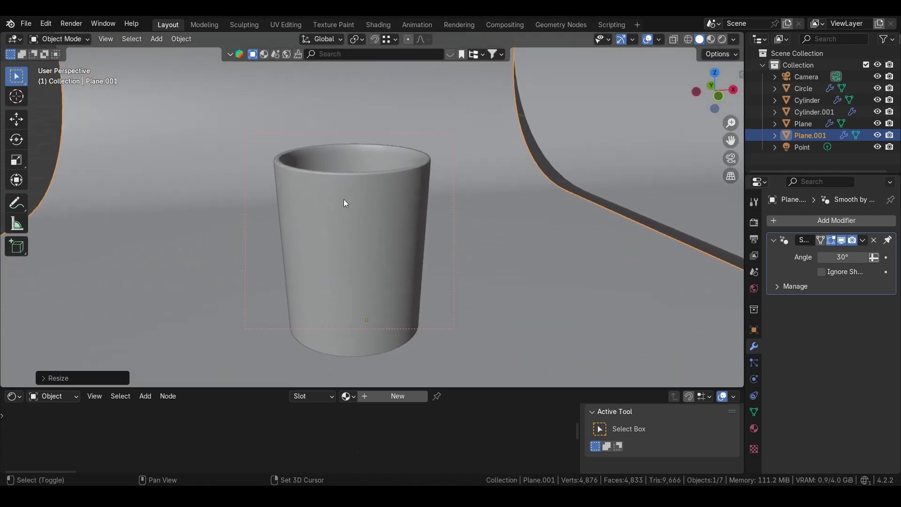
key(shift+a)
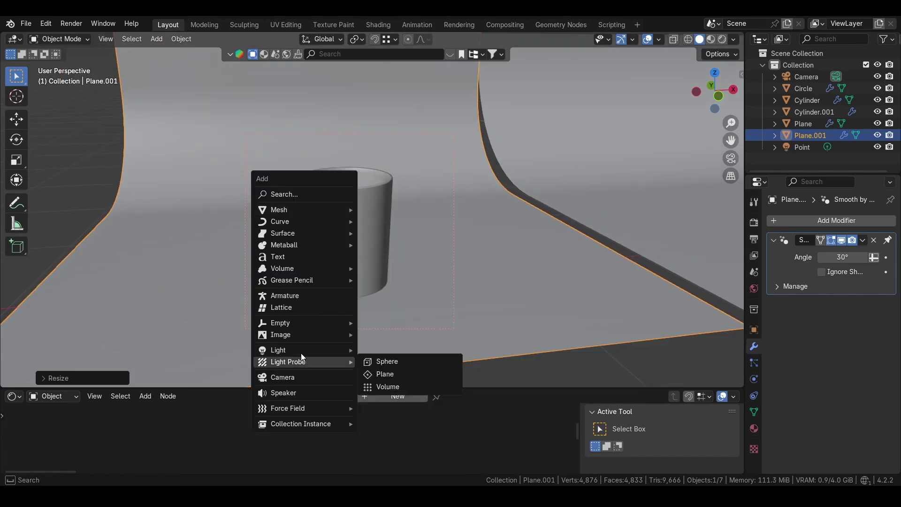
mouse_move(293, 348)
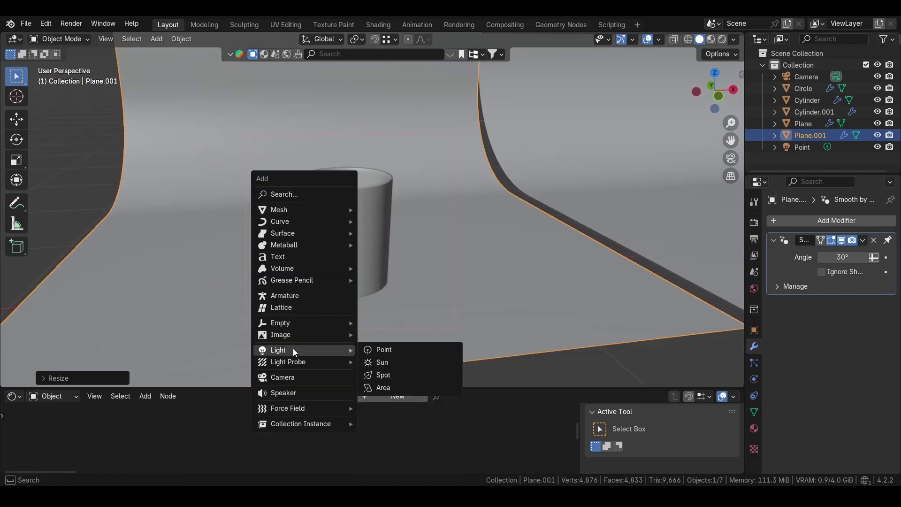
click(399, 353)
scroll(424, 275, down, 5)
key(g)
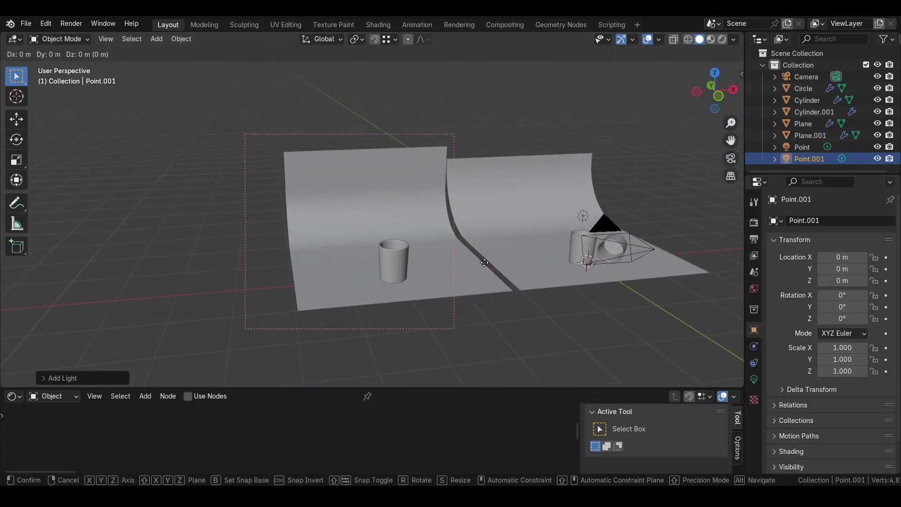
key(x)
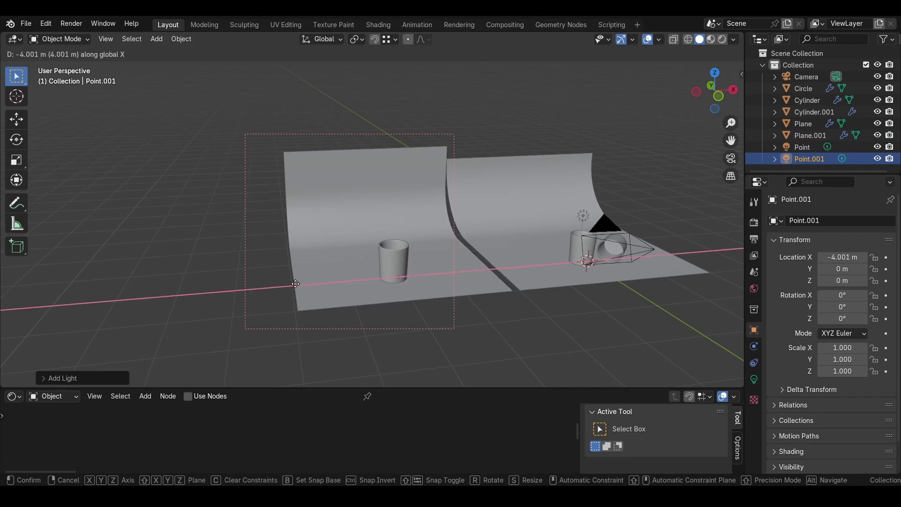
click(293, 285)
Raise the new point light above the glass to about 1.11 m on Z and shift it along X to about -4.18 m.
key(g)
key(z)
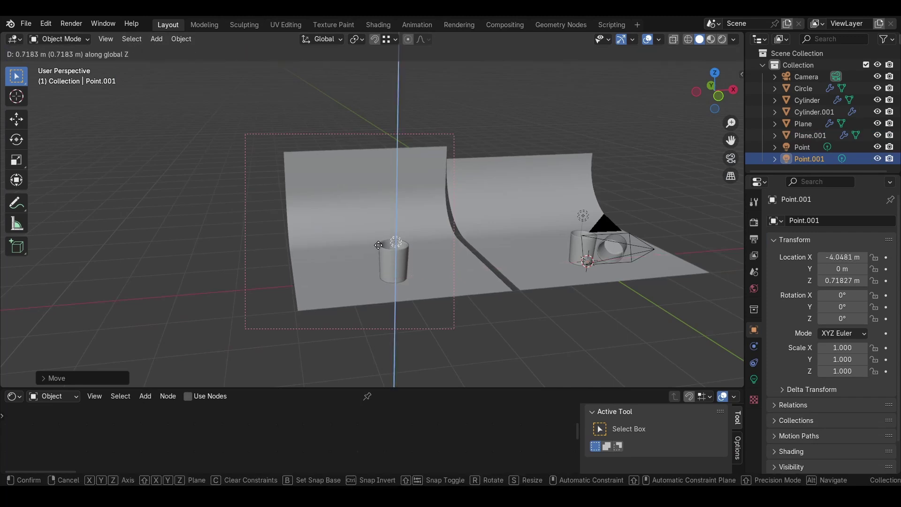
click(412, 234)
scroll(339, 242, up, 6)
middle_drag(339, 241, 333, 274)
middle_drag(279, 195, 361, 150)
key(g)
key(y)
key(x)
click(351, 230)
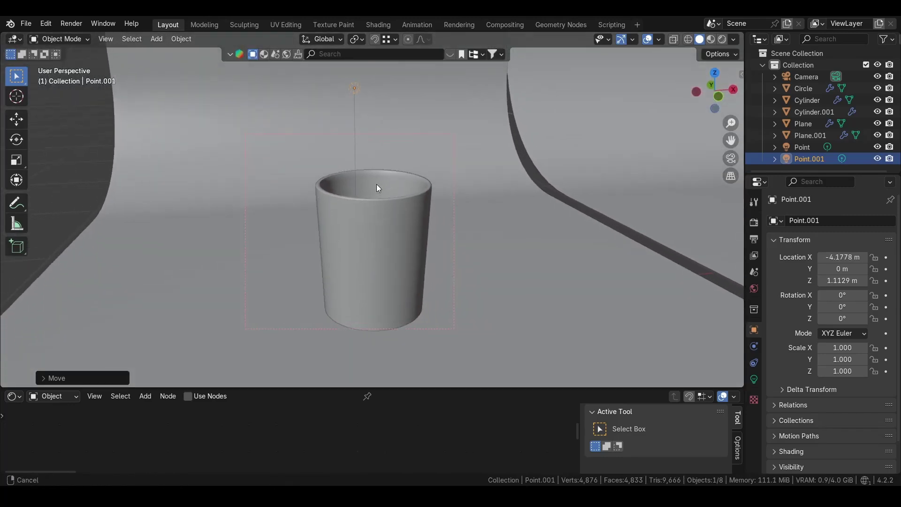
Preview the glass in rendered shading and hide, then show again, the new point light to compare its effect.
middle_drag(375, 187, 381, 190)
click(726, 39)
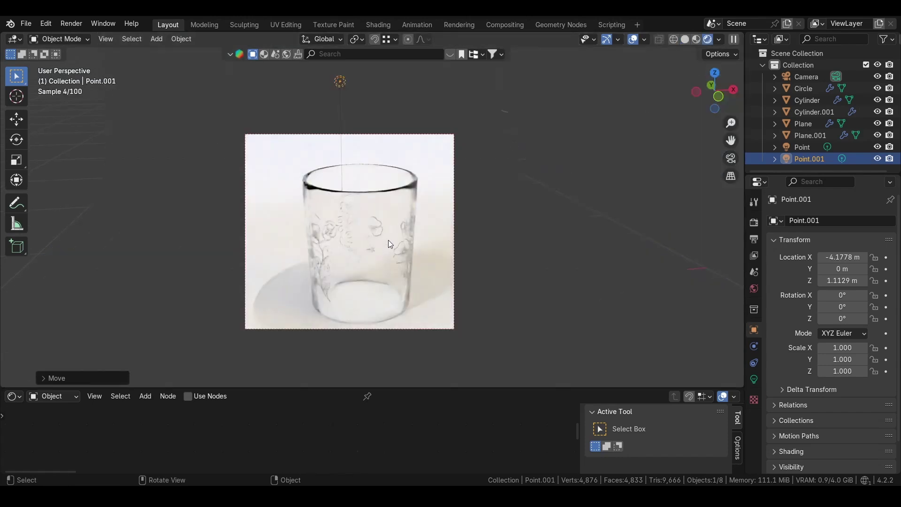
middle_drag(392, 238, 389, 218)
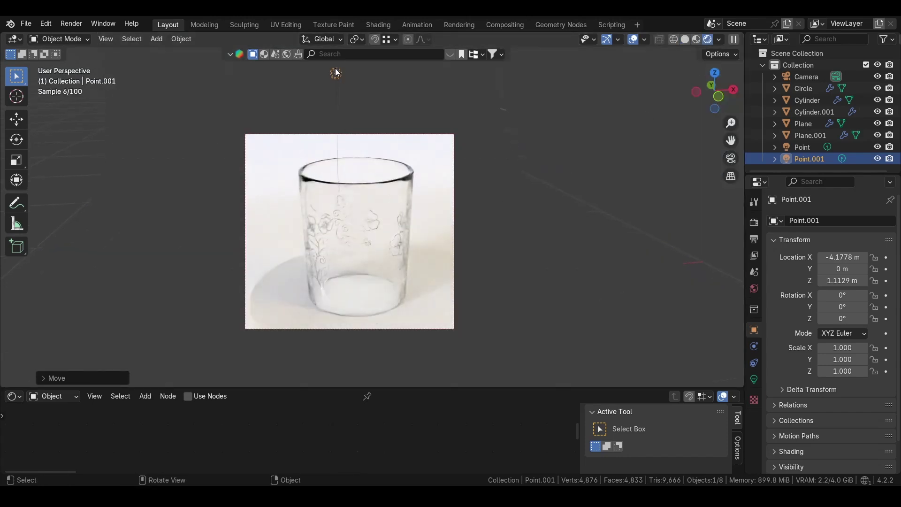
click(878, 159)
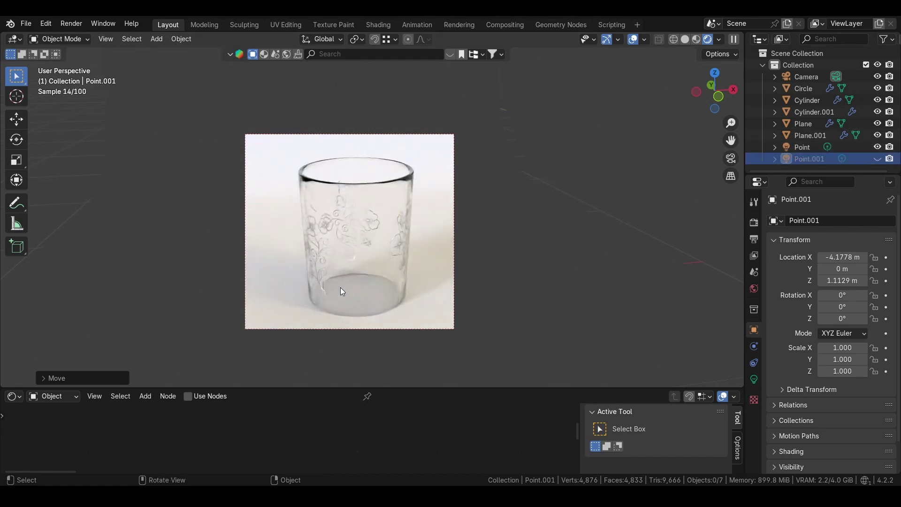
click(878, 159)
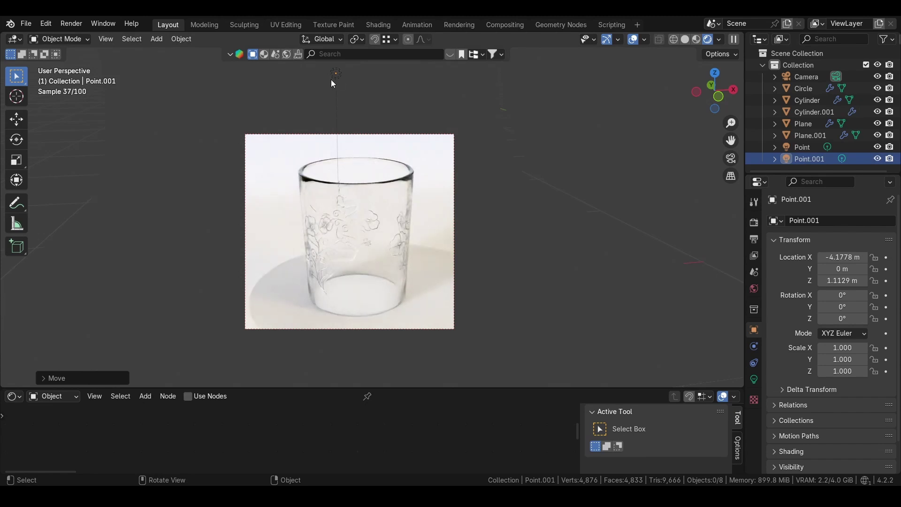
Move the new point light along the global Y axis to about 0.02 m.
key(g)
key(y)
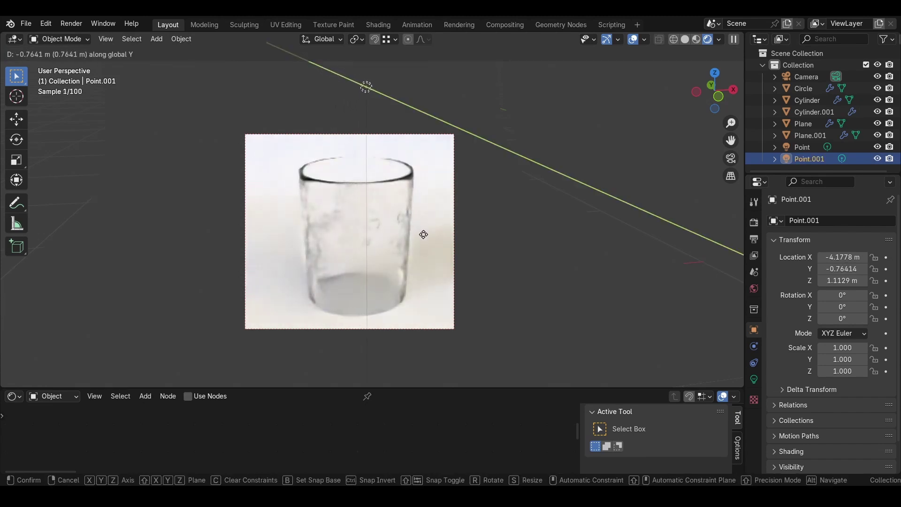
click(380, 271)
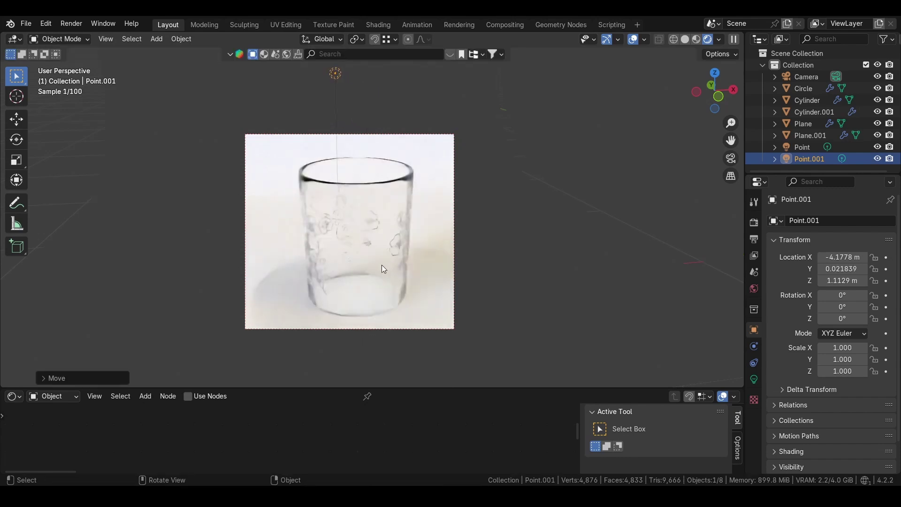
Change the snap target to Face.
click(358, 291)
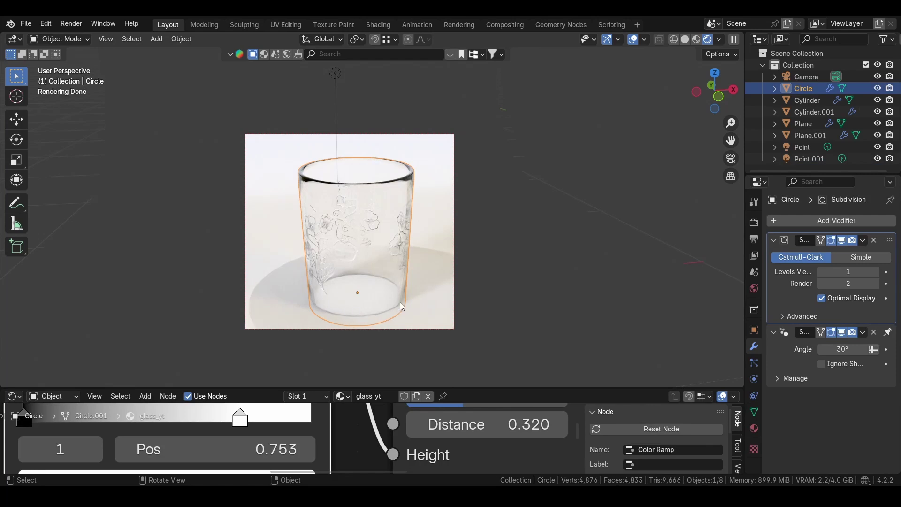
click(422, 244)
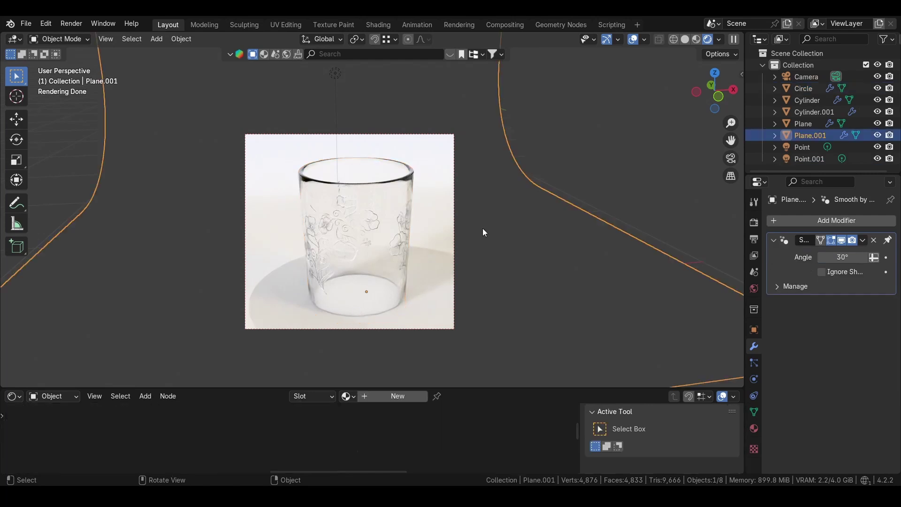
click(391, 39)
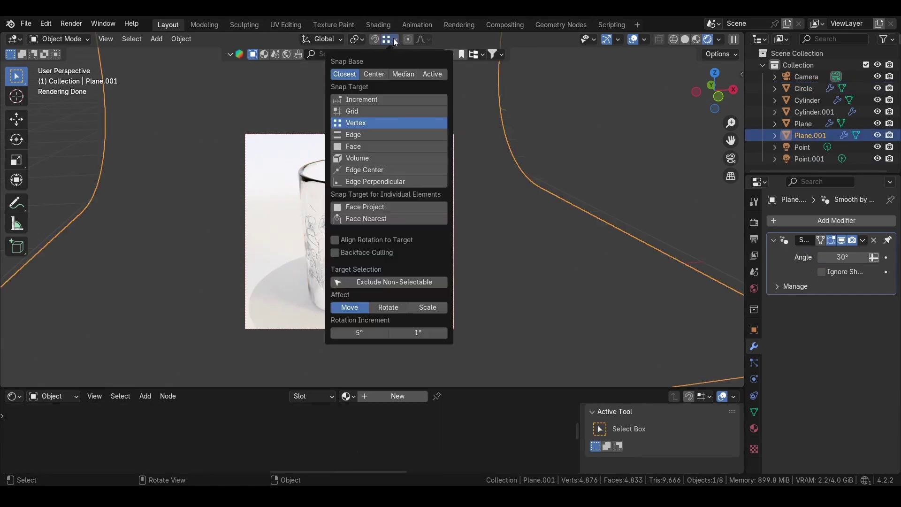
click(364, 147)
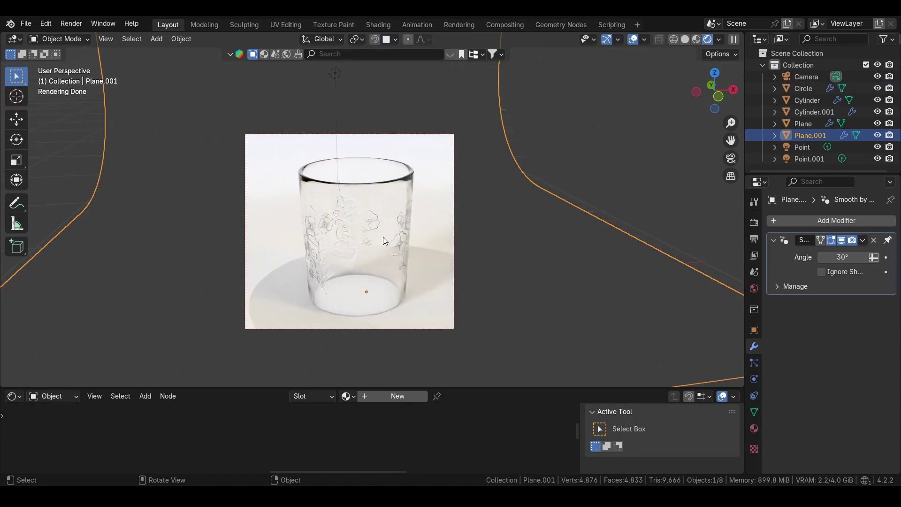
Raise the standalone glass along global Z by about 0.055 m so its base rests on the backdrop floor.
click(384, 237)
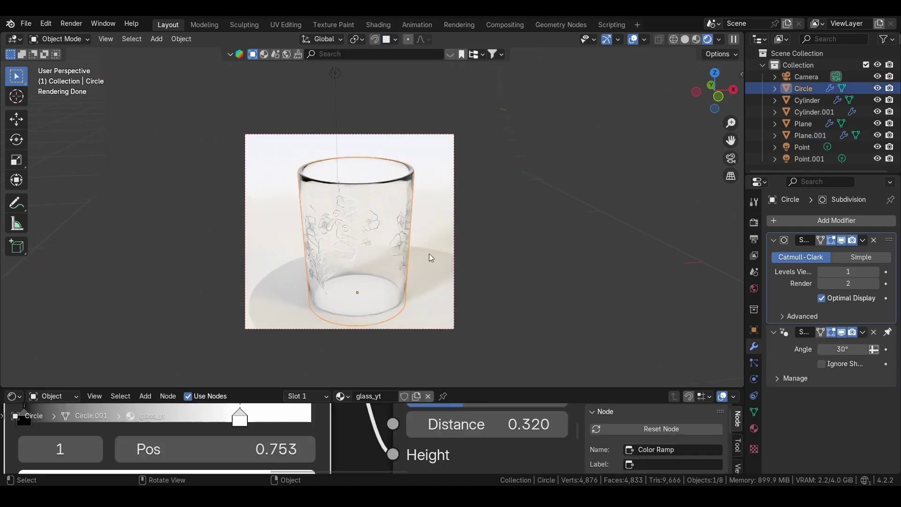
key(g)
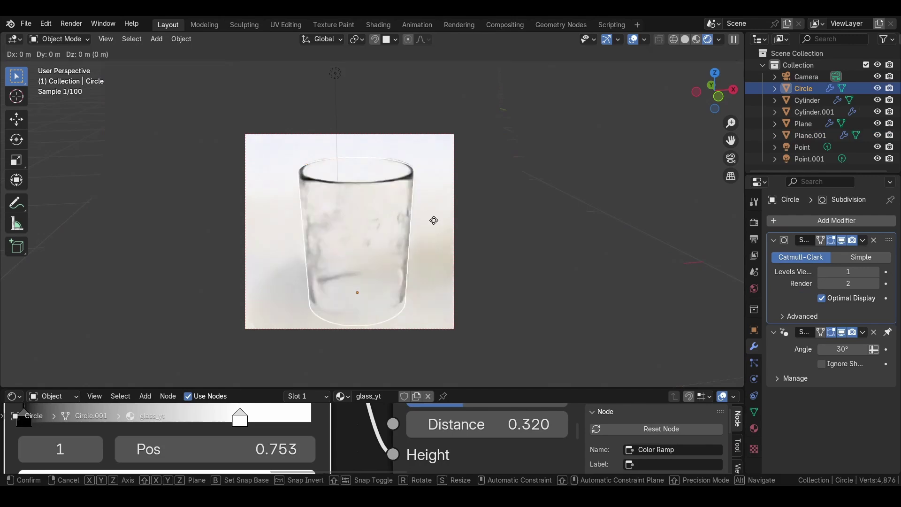
key(z)
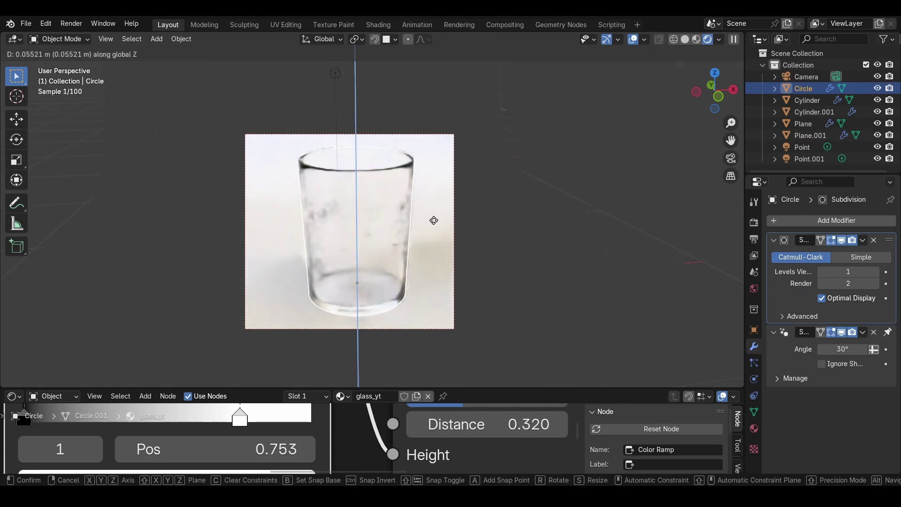
click(433, 221)
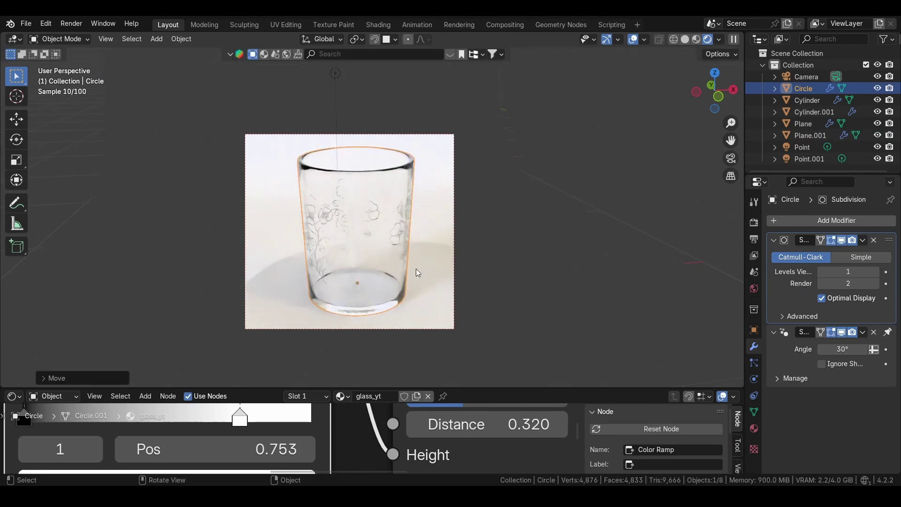
middle_drag(420, 300, 375, 193)
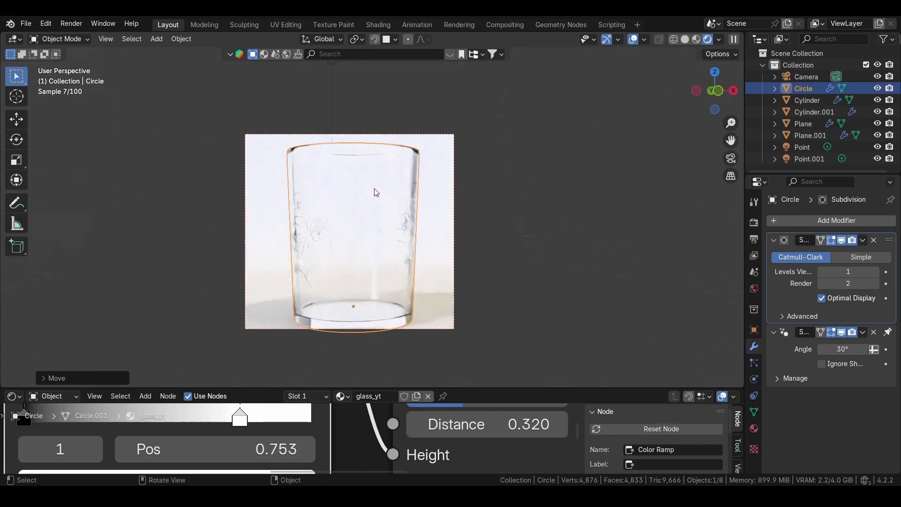